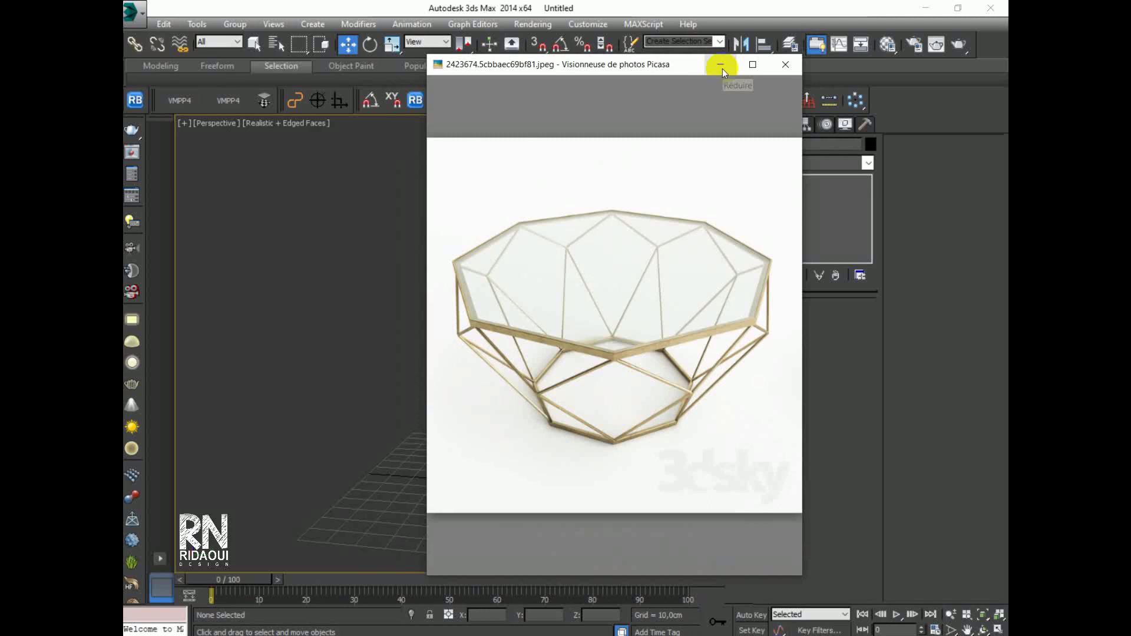
# - Minimize the coffee table reference photo and hide both parts of the birdcage model in the perspective view
pyautogui.click(722, 66)
pyautogui.moveTo(526, 475); pyautogui.dragTo(450, 406, button='middle')
pyautogui.moveTo(510, 253); pyautogui.dragTo(399, 469)
pyautogui.rightClick(473, 356)
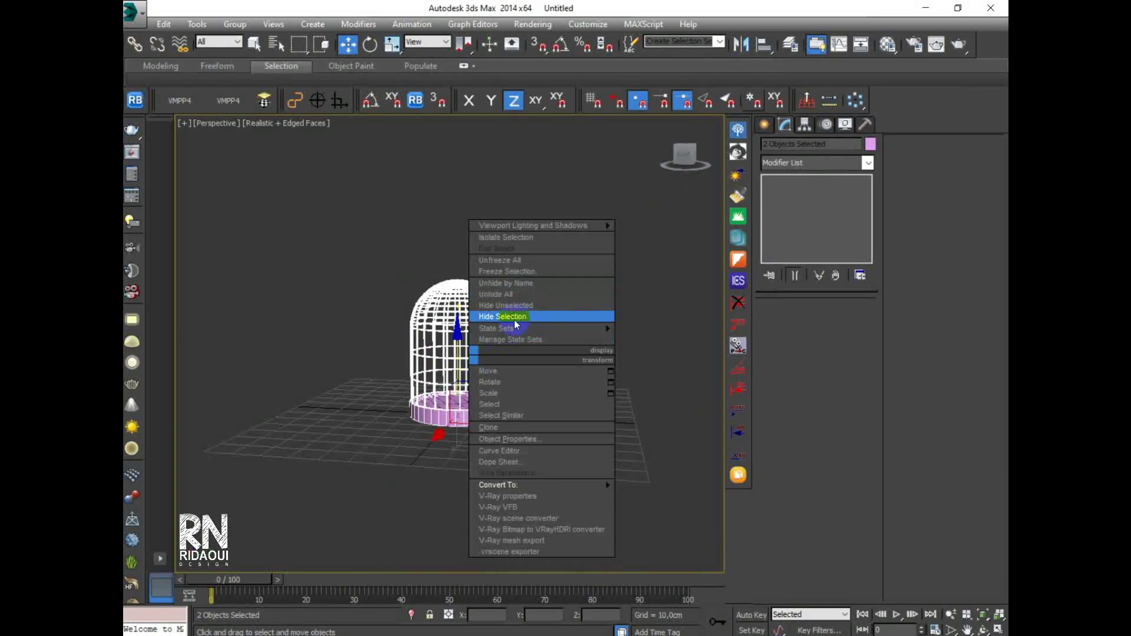
pyautogui.click(513, 317)
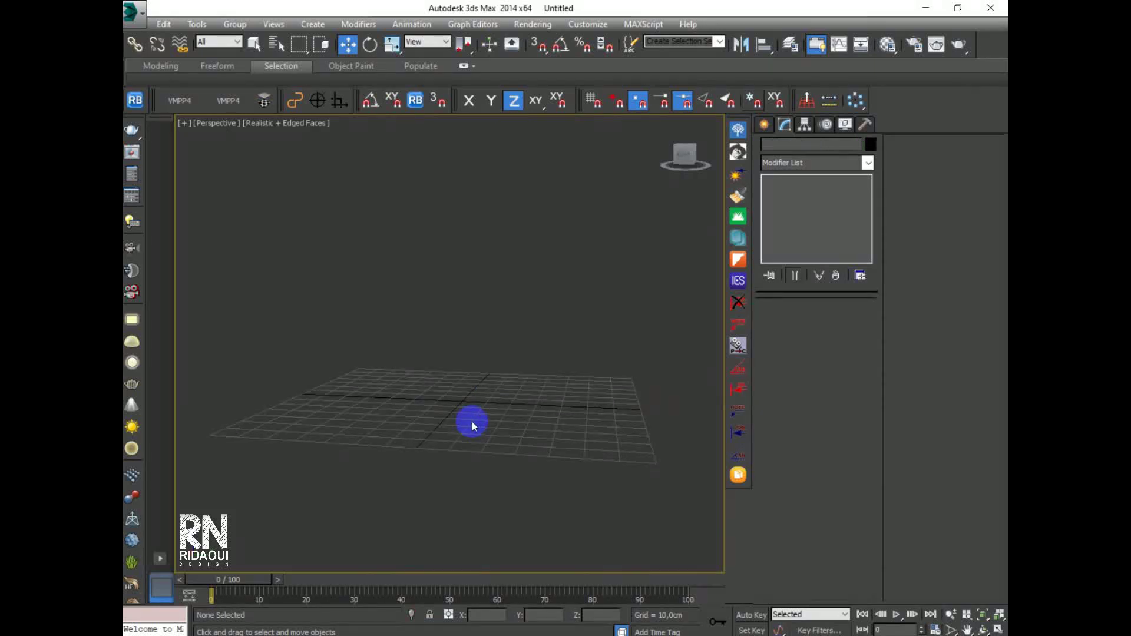
# - In the top view, draw a six-sided NGon spline near the origin and set its radius to 20 cm
pyautogui.press('t')
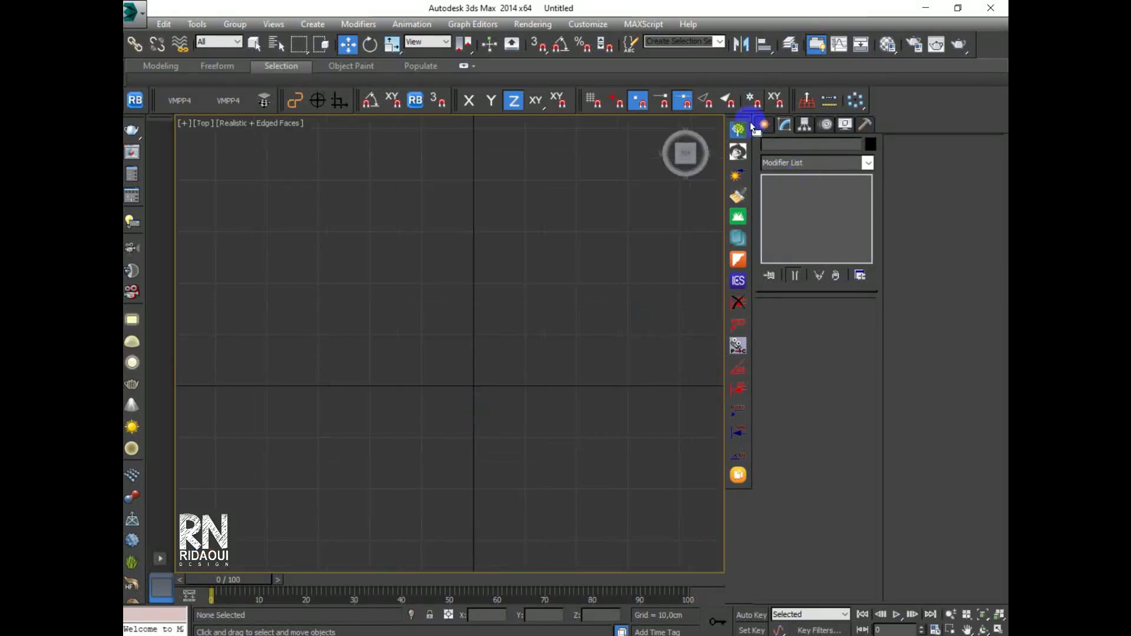
pyautogui.click(760, 124)
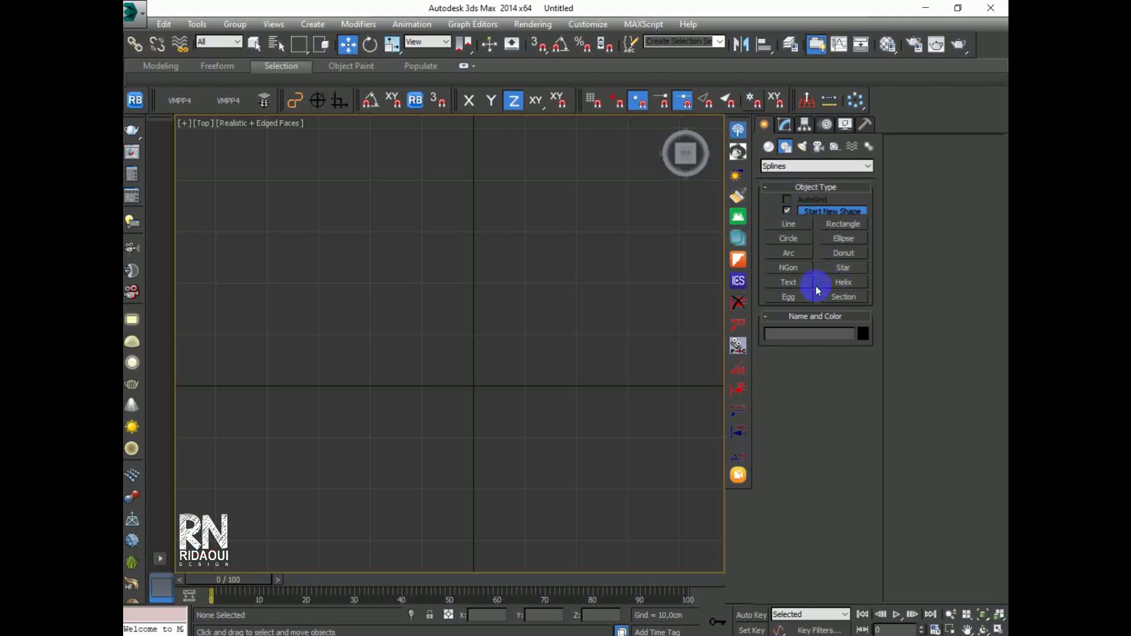
pyautogui.click(790, 272)
pyautogui.moveTo(513, 313); pyautogui.dragTo(477, 371)
pyautogui.click(824, 480)
pyautogui.moveTo(859, 451); pyautogui.dragTo(860, 443)
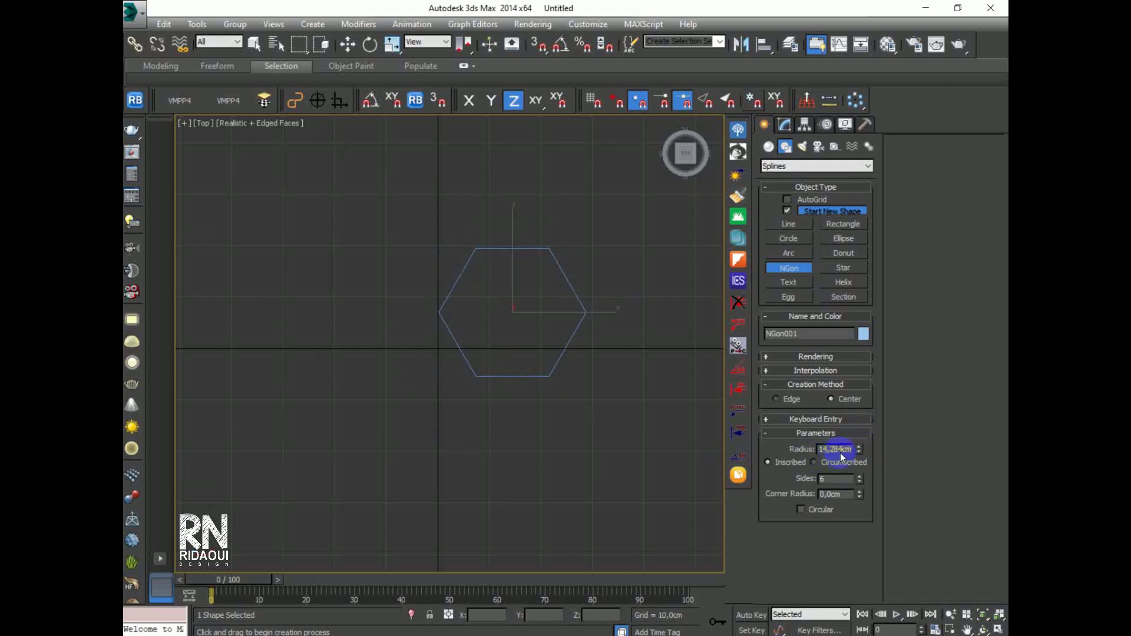
pyautogui.moveTo(853, 449); pyautogui.dragTo(819, 451)
pyautogui.write('20')
pyautogui.press('Return')
pyautogui.scroll(-3, 487, 377)
pyautogui.scroll(2, 487, 373)
# - Move the polygon to the world origin by zeroing its absolute X, Y and Z position
pyautogui.click(348, 44)
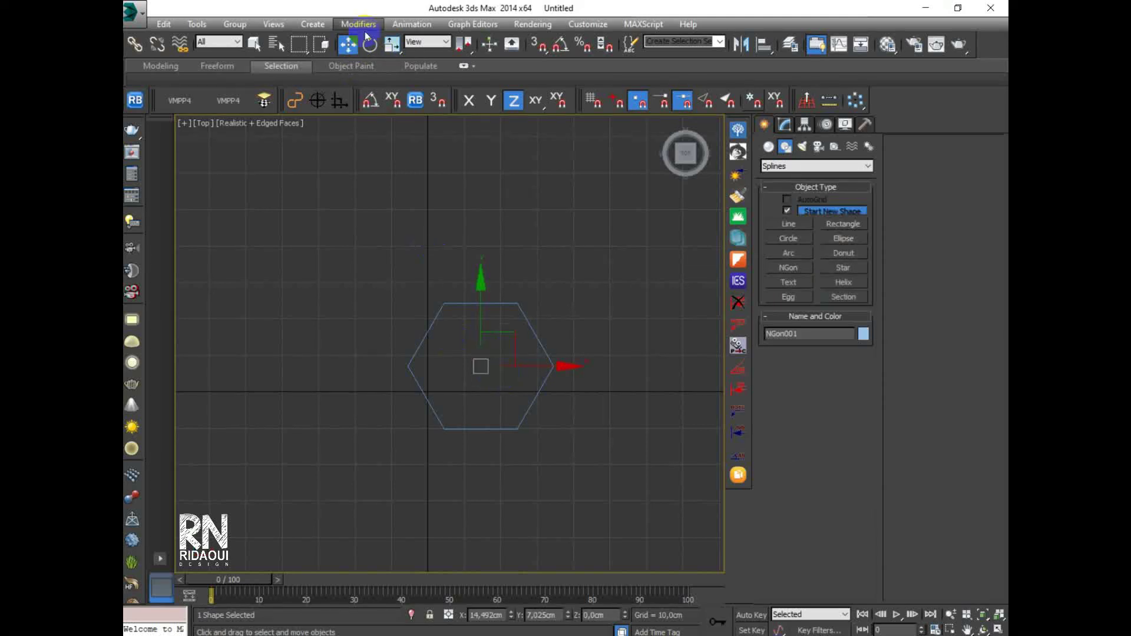
pyautogui.press('F12')
pyautogui.rightClick(676, 469)
pyautogui.rightClick(676, 482)
pyautogui.rightClick(676, 497)
pyautogui.click(783, 442)
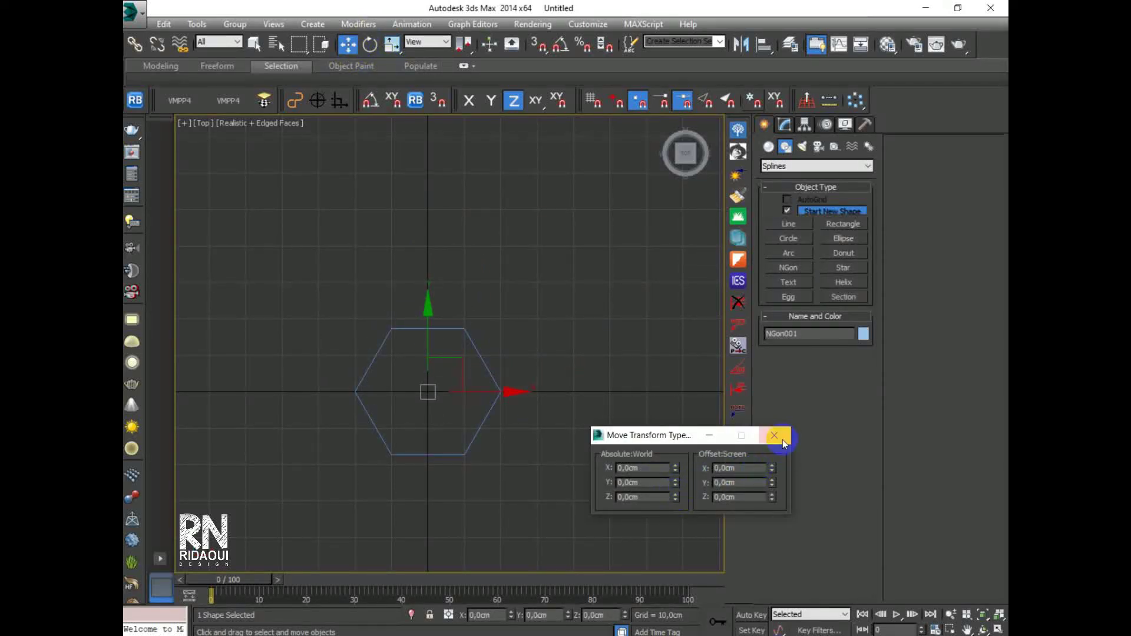
# - Set the polygon's number of sides to 8 to turn it into an octagon
pyautogui.moveTo(487, 422); pyautogui.dragTo(491, 393, button='middle')
pyautogui.click(786, 123)
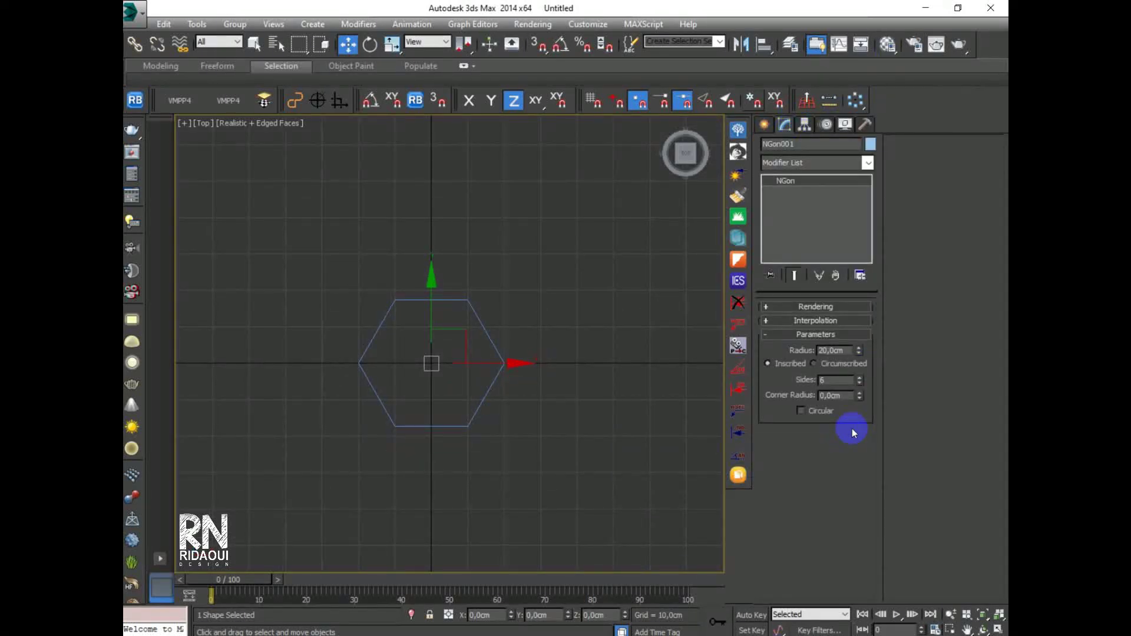
pyautogui.click(859, 378)
pyautogui.click(860, 378)
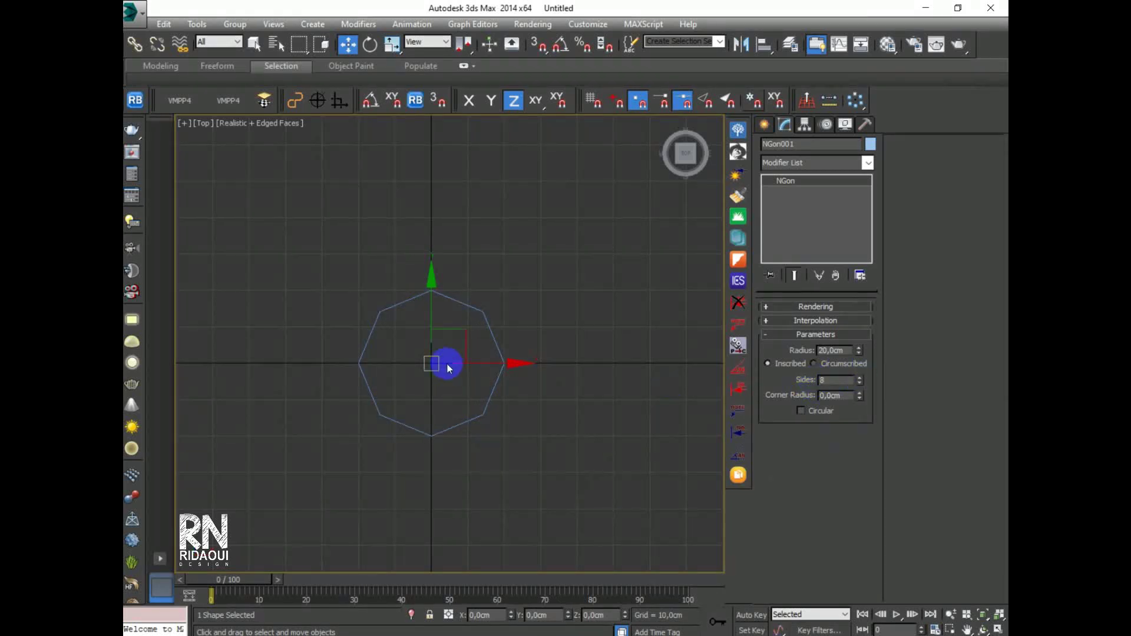
# - In the perspective view, copy the octagon about 22 cm upward along the Z axis
pyautogui.press('p')
pyautogui.keyDown('alt'); pyautogui.moveTo(494, 425); pyautogui.dragTo(455, 417, button='middle'); pyautogui.keyUp('alt')
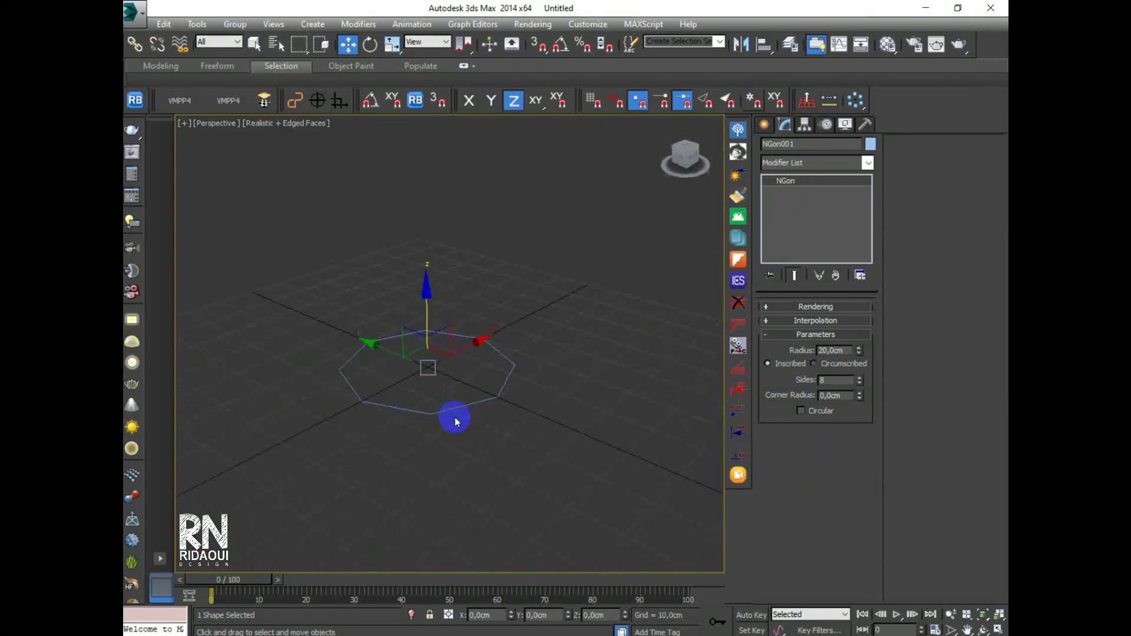
pyautogui.keyDown('shift'); pyautogui.moveTo(425, 292); pyautogui.dragTo(433, 225); pyautogui.keyUp('shift')
pyautogui.click(511, 286)
pyautogui.click(565, 388)
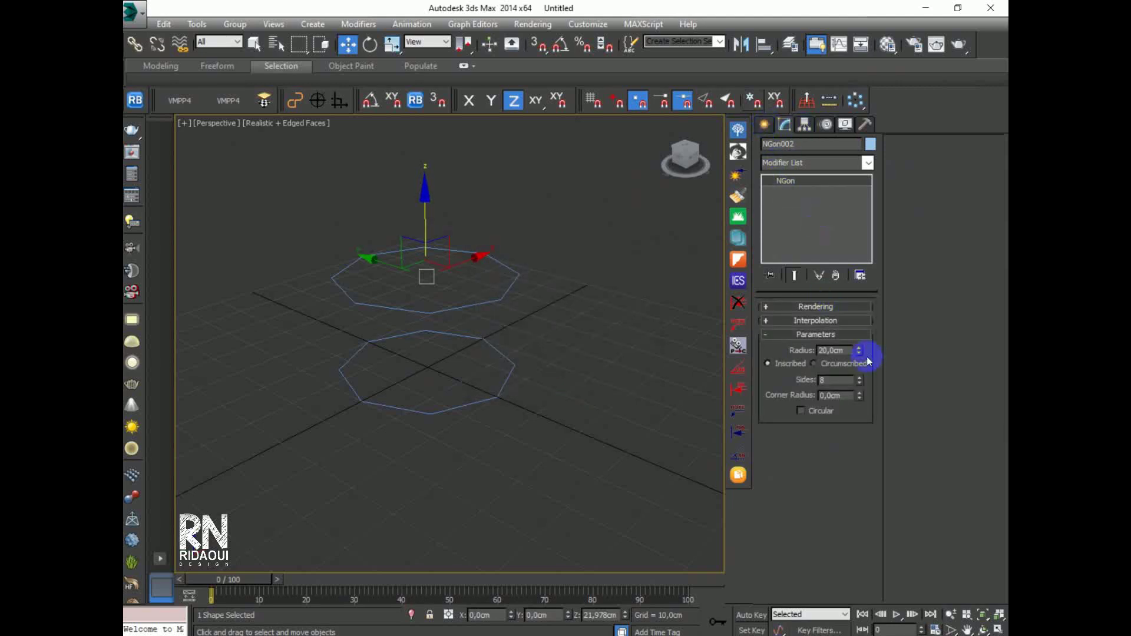
# - Try a radius of 50 cm on the upper octagon
pyautogui.doubleClick(848, 351)
pyautogui.write('50')
pyautogui.press('Return')
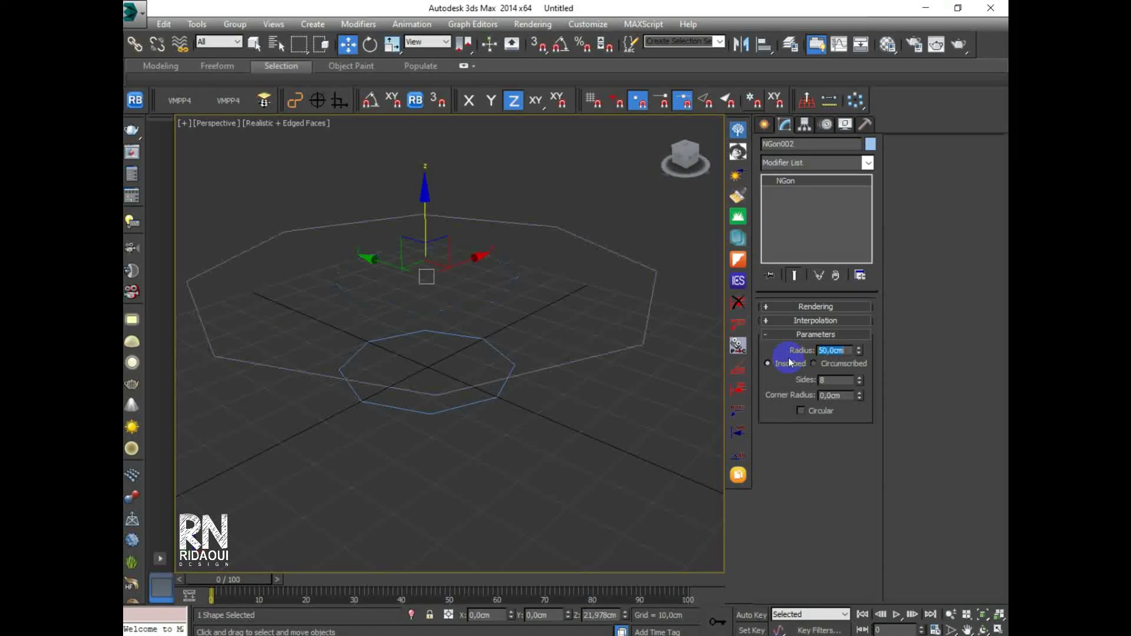
# - Set the upper octagon's radius to 40 cm
pyautogui.keyDown('alt'); pyautogui.moveTo(529, 270); pyautogui.dragTo(527, 370, button='middle'); pyautogui.keyUp('alt')
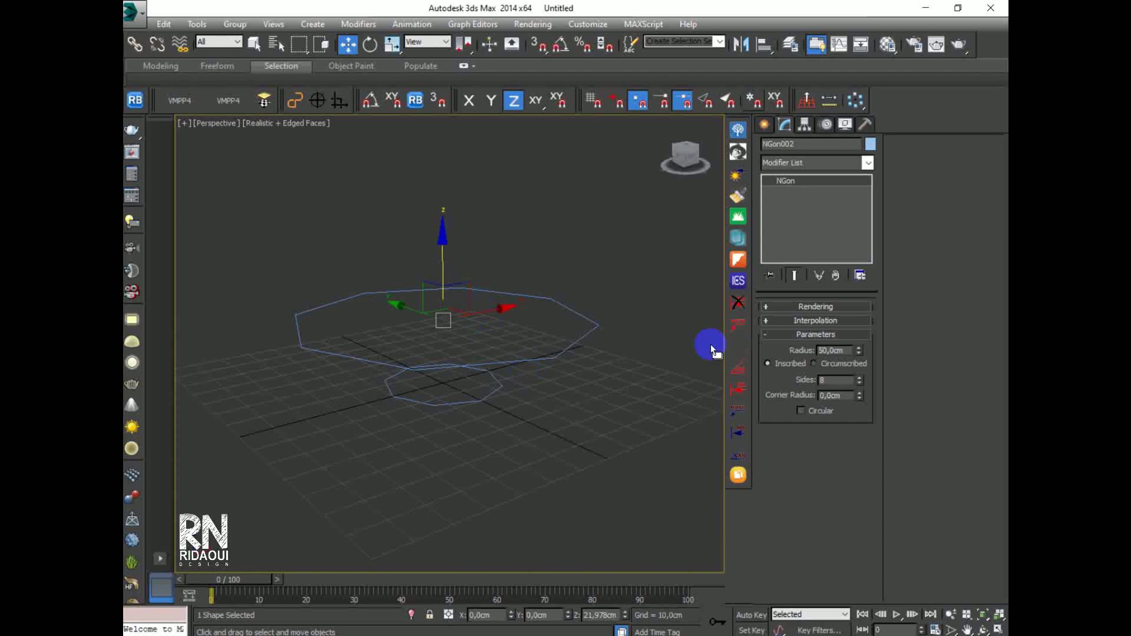
pyautogui.doubleClick(843, 350)
pyautogui.write('40')
pyautogui.press('Return')
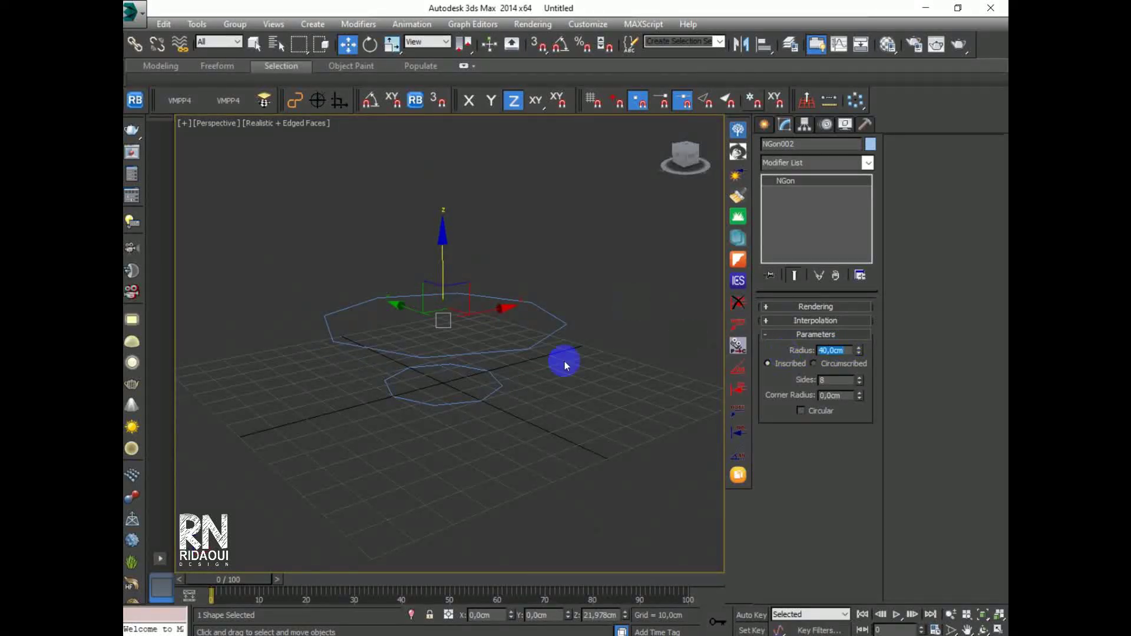
# - Raise the upper octagon to a height of about 28 cm, fine-tuning it in the front view with the grid hidden
pyautogui.scroll(3, 460, 375)
pyautogui.keyDown('alt'); pyautogui.moveTo(512, 395); pyautogui.dragTo(441, 334, button='middle'); pyautogui.keyUp('alt')
pyautogui.keyDown('alt'); pyautogui.moveTo(447, 261); pyautogui.dragTo(448, 363, button='middle'); pyautogui.keyUp('alt')
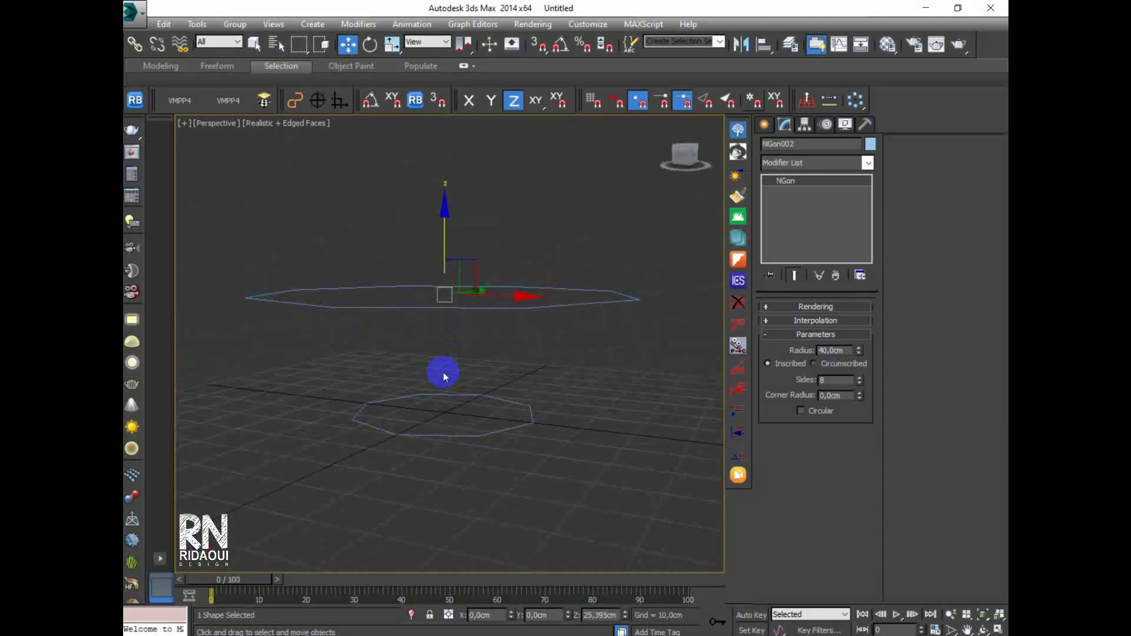
pyautogui.press('f')
pyautogui.scroll(2, 438, 428)
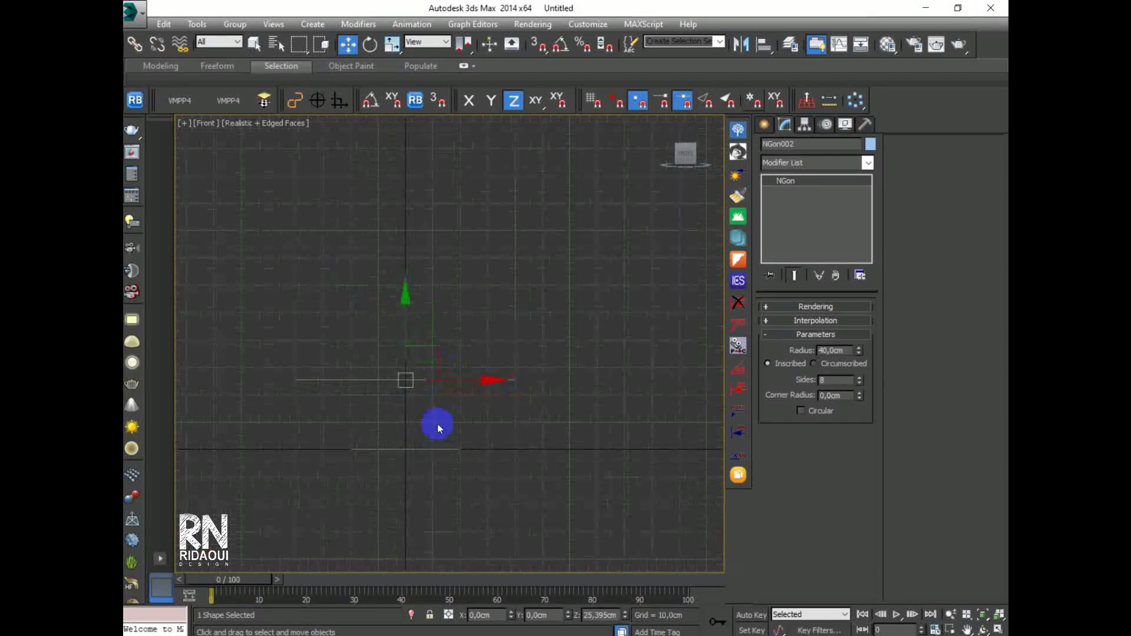
pyautogui.press('g')
pyautogui.moveTo(406, 421); pyautogui.dragTo(443, 380, button='middle')
pyautogui.scroll(2, 443, 380)
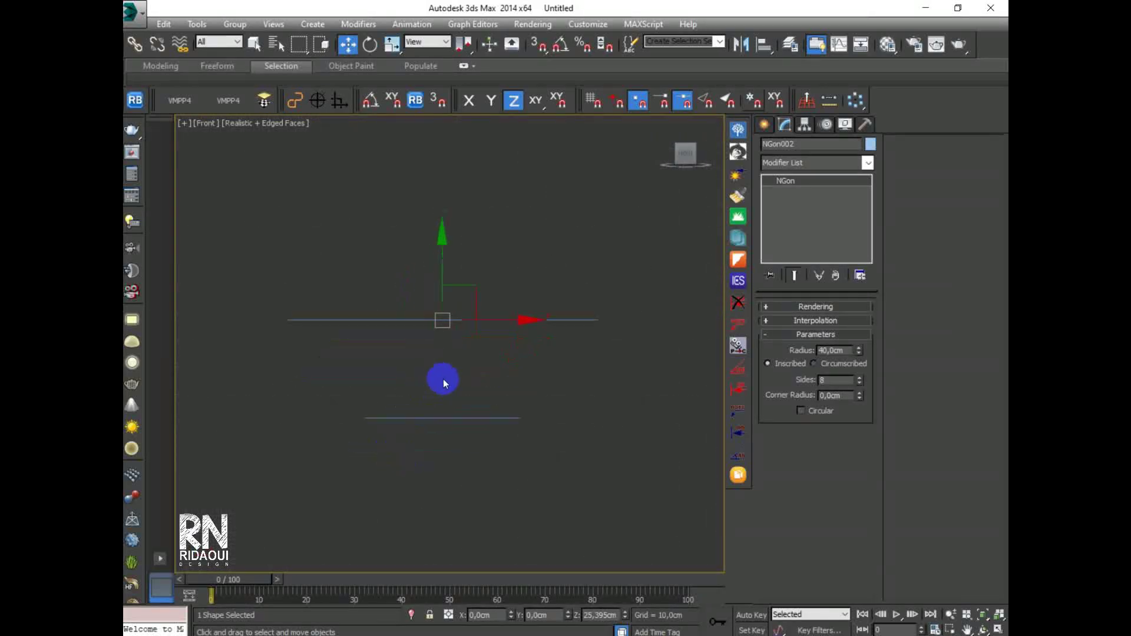
pyautogui.moveTo(443, 265); pyautogui.dragTo(442, 253)
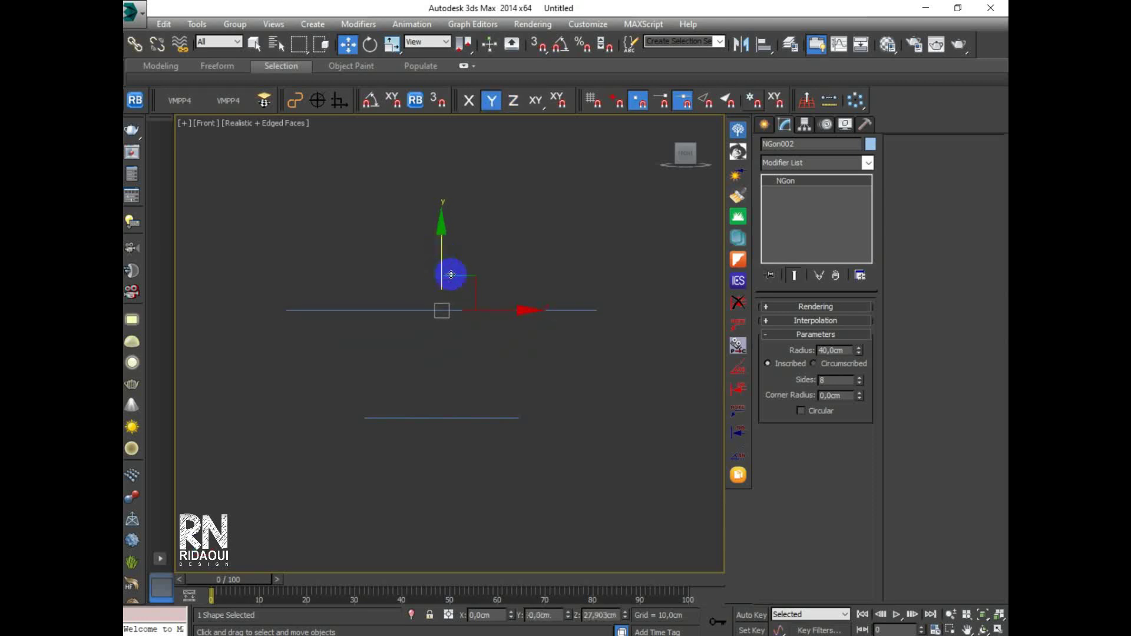
pyautogui.click(497, 384)
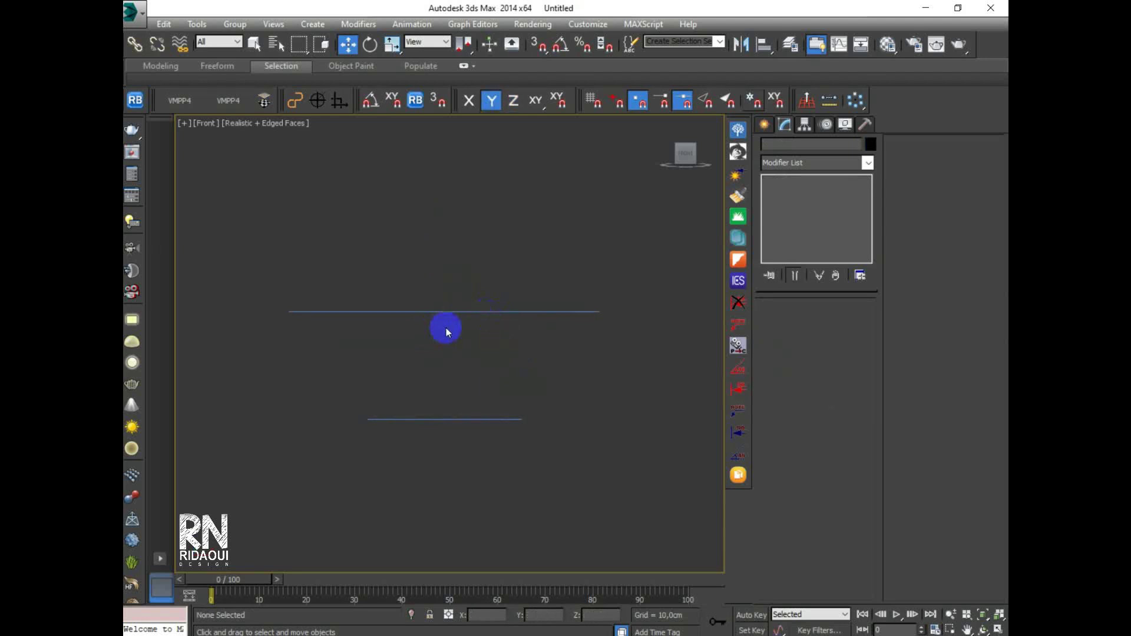
# - With 3D snap and Corner drag type, draw a front-view line from the upper octagon's middle vertex through a sideways point to the lower octagon's
pyautogui.click(765, 124)
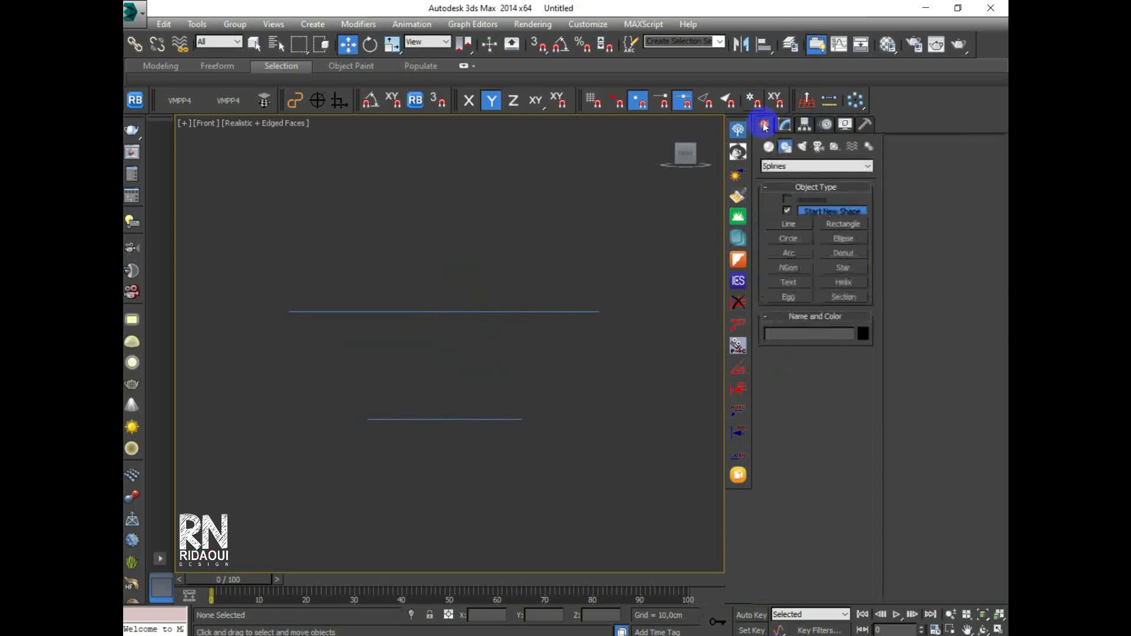
pyautogui.click(789, 224)
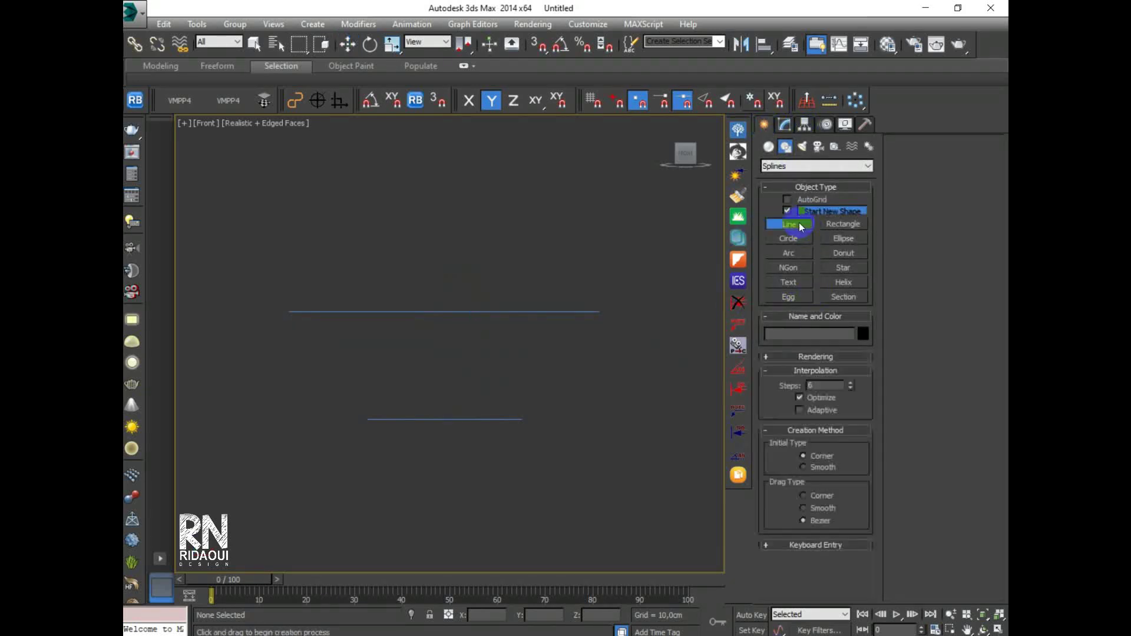
pyautogui.moveTo(536, 56); pyautogui.dragTo(541, 113)
pyautogui.scroll(2, 463, 321)
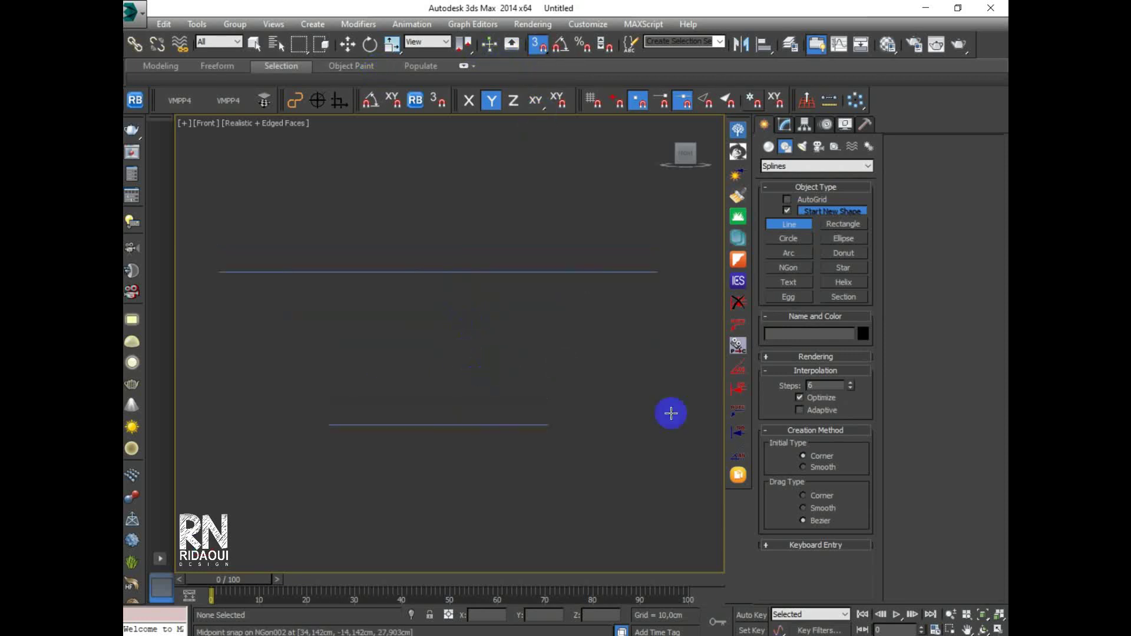
pyautogui.moveTo(649, 382); pyautogui.dragTo(642, 393, button='middle')
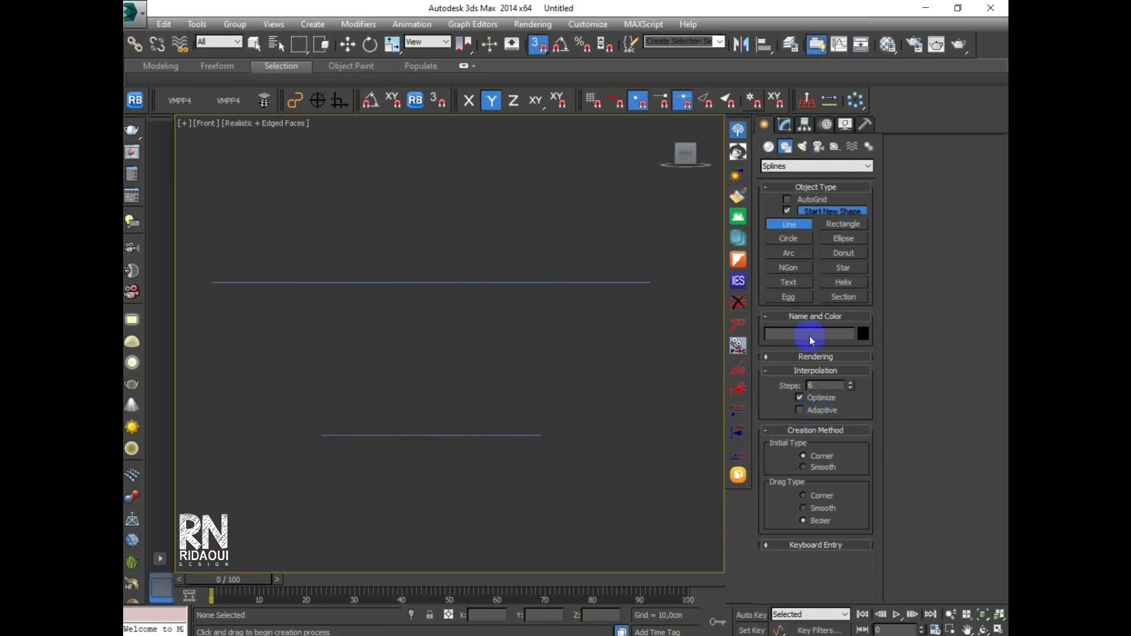
pyautogui.click(805, 496)
pyautogui.moveTo(447, 360); pyautogui.dragTo(468, 380, button='middle')
pyautogui.click(452, 303)
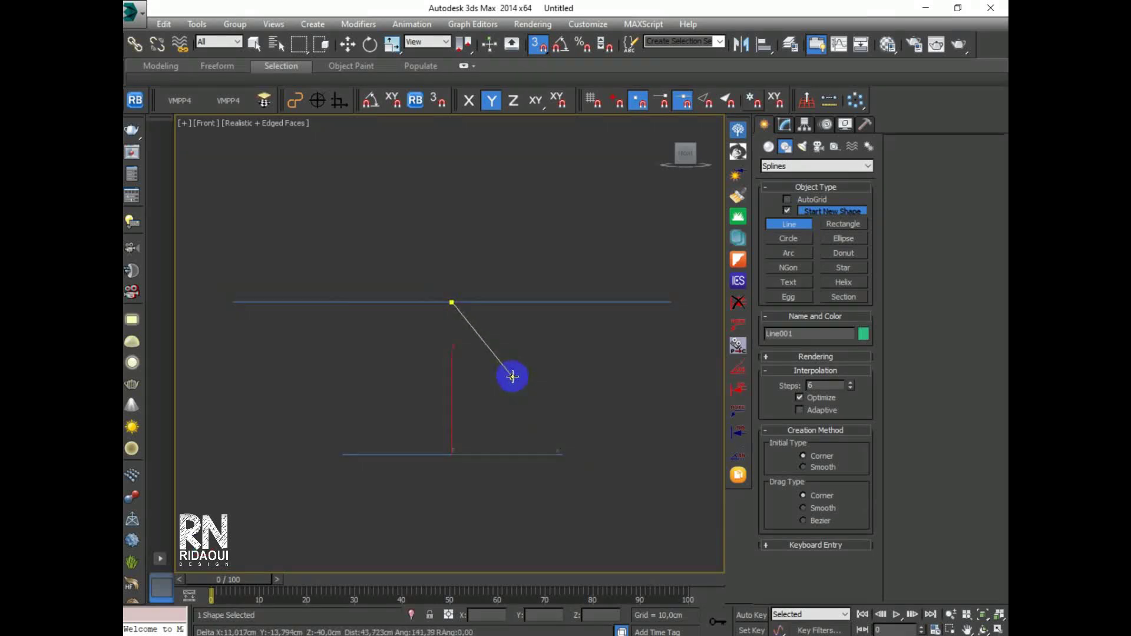
pyautogui.click(520, 377)
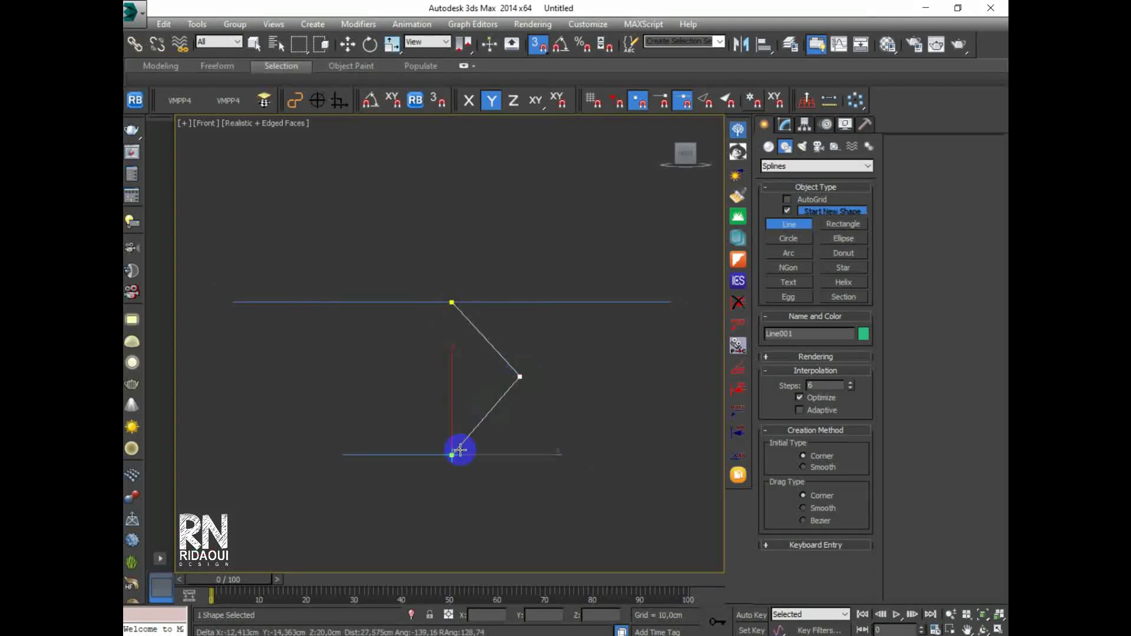
pyautogui.click(452, 454)
pyautogui.scroll(-5, 526, 309)
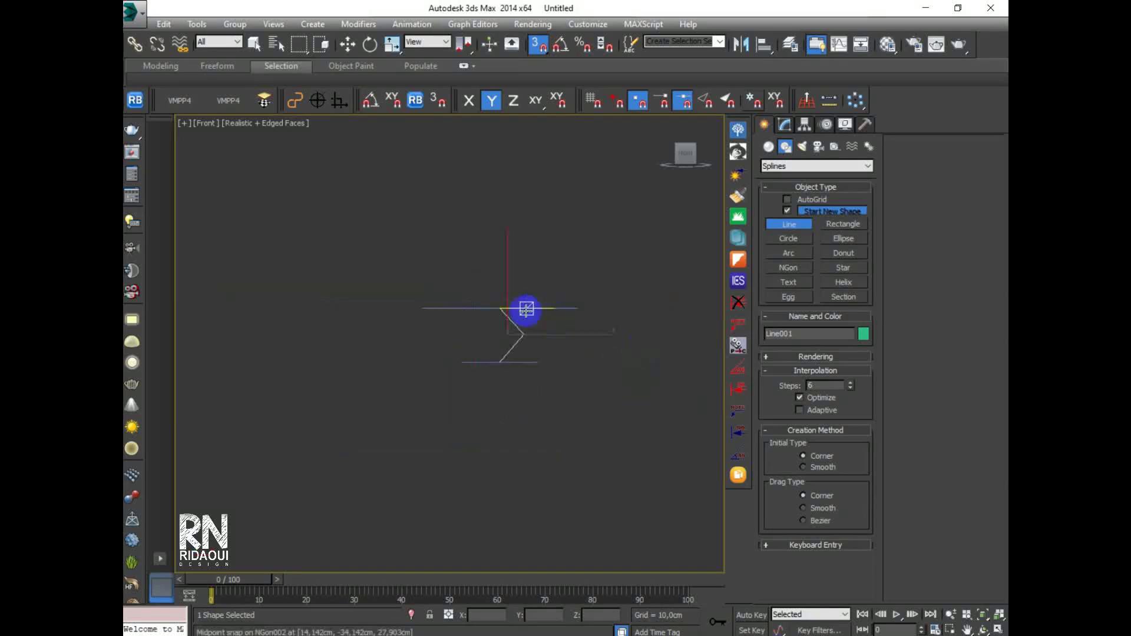
# - Finish line drawing and examine how the new line sits between the two octagons in the perspective and left views
pyautogui.press('p')
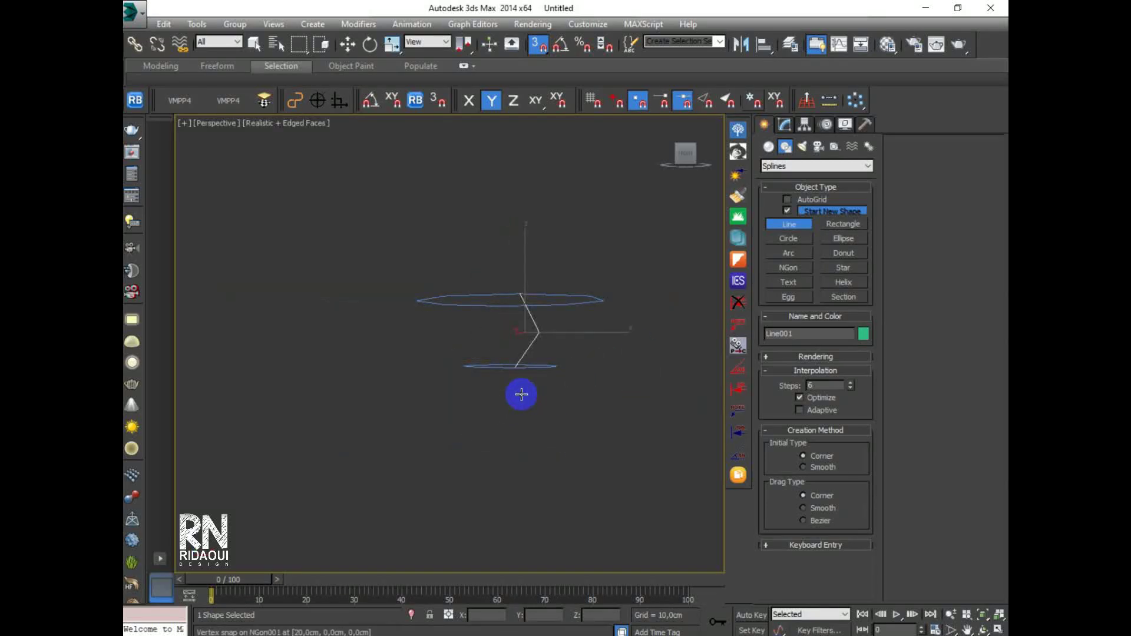
pyautogui.keyDown('alt'); pyautogui.moveTo(516, 407); pyautogui.dragTo(606, 420, button='middle'); pyautogui.keyUp('alt')
pyautogui.press('l')
pyautogui.moveTo(498, 426); pyautogui.dragTo(498, 353, button='middle')
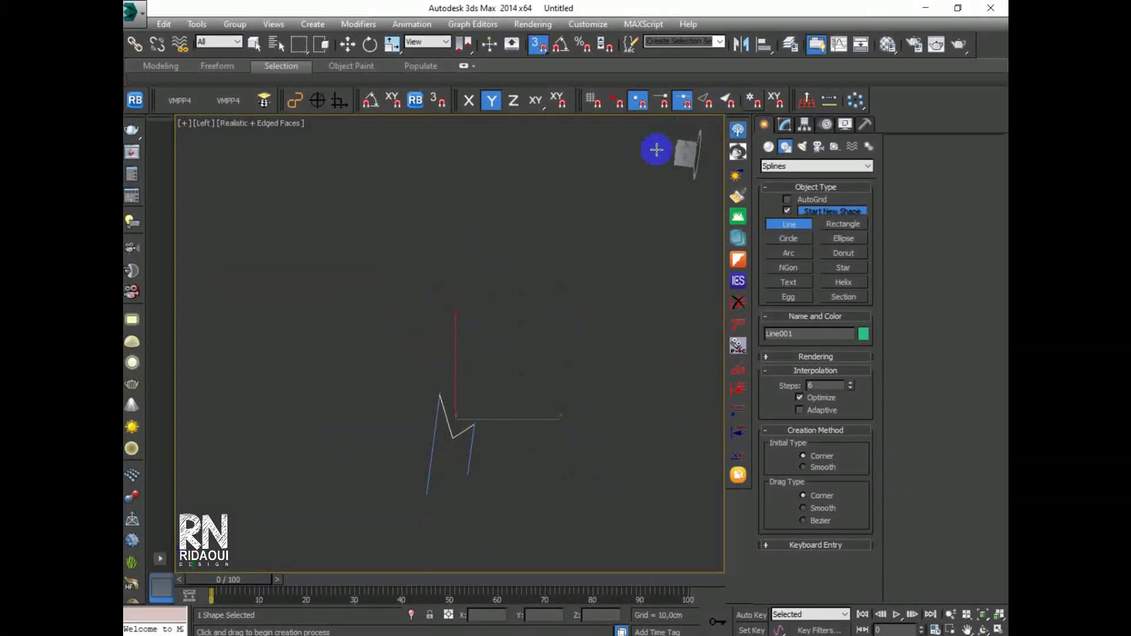
pyautogui.press('w')
pyautogui.click(664, 126)
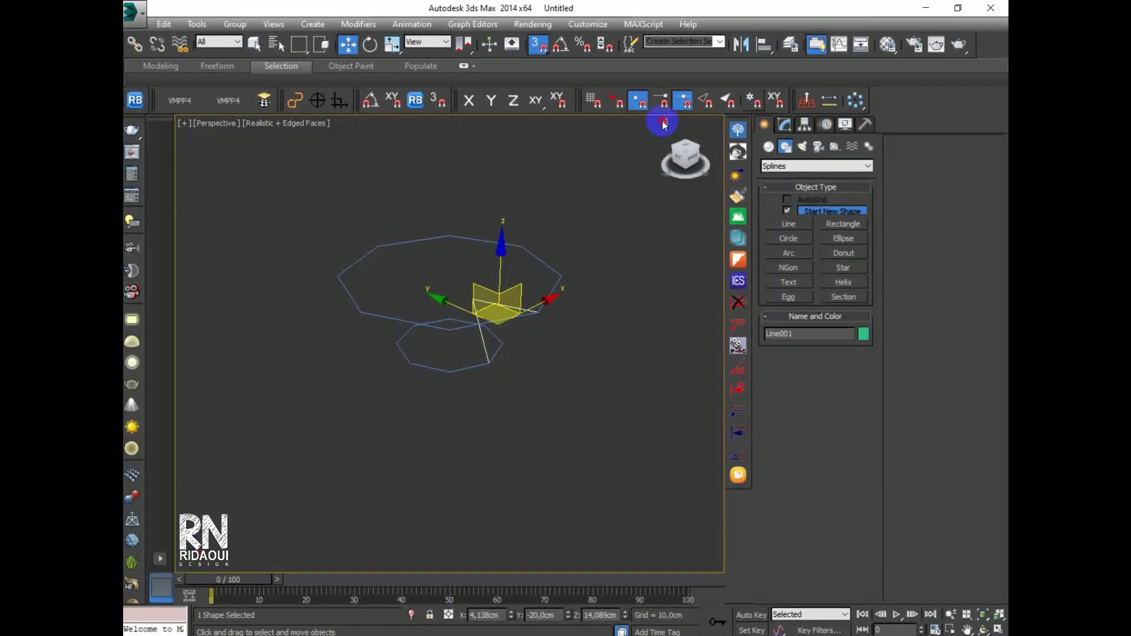
pyautogui.press('l')
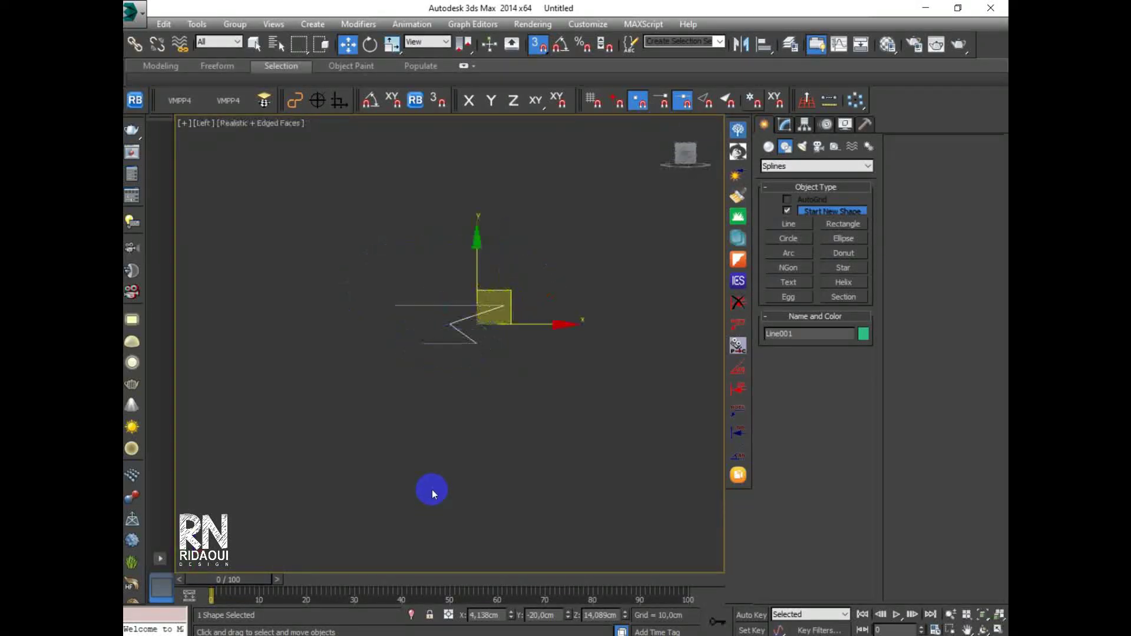
pyautogui.scroll(5, 485, 313)
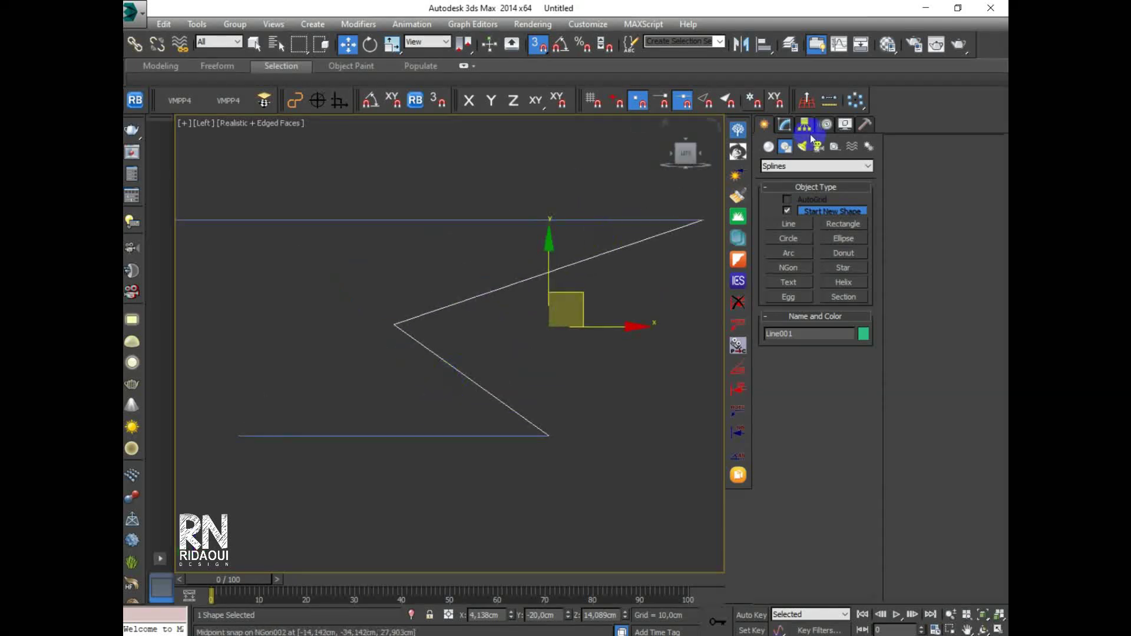
# - With snapping off, move the line's middle vertex horizontally in the left view until it sits directly beneath the upper octagon's outer vertex
pyautogui.click(786, 123)
pyautogui.click(797, 396)
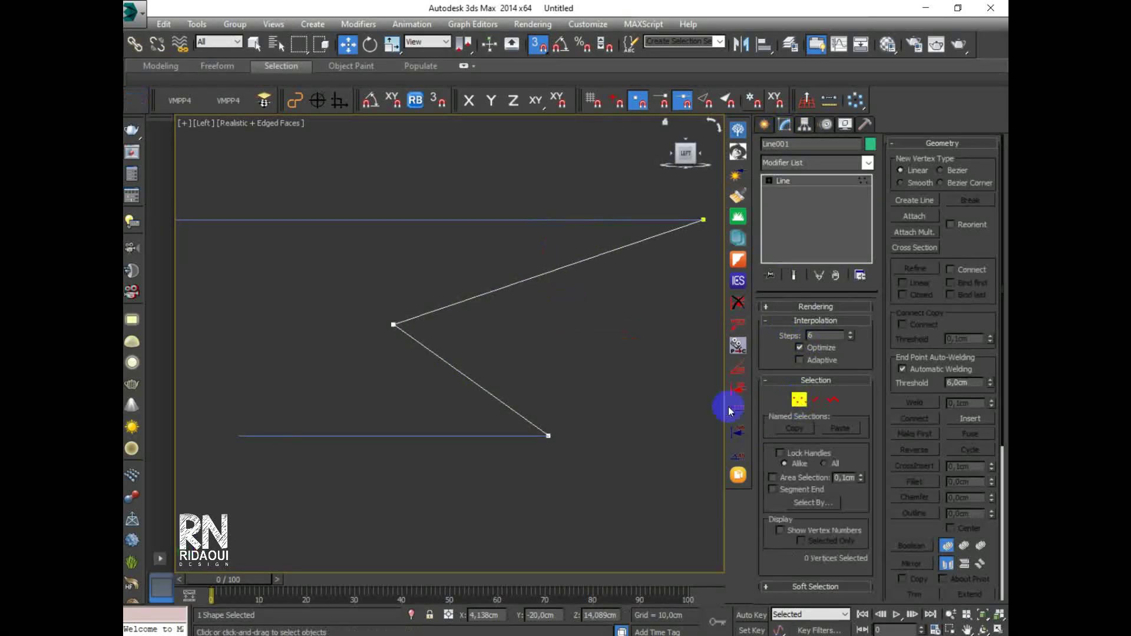
pyautogui.moveTo(440, 290); pyautogui.dragTo(341, 358)
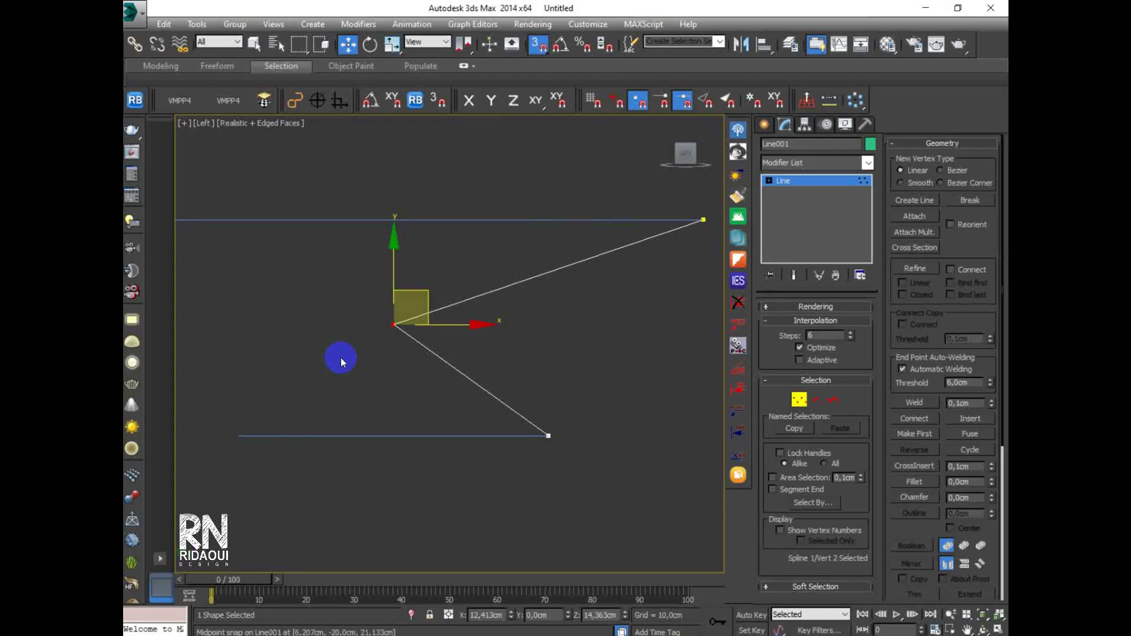
pyautogui.press('F7')
pyautogui.press('s')
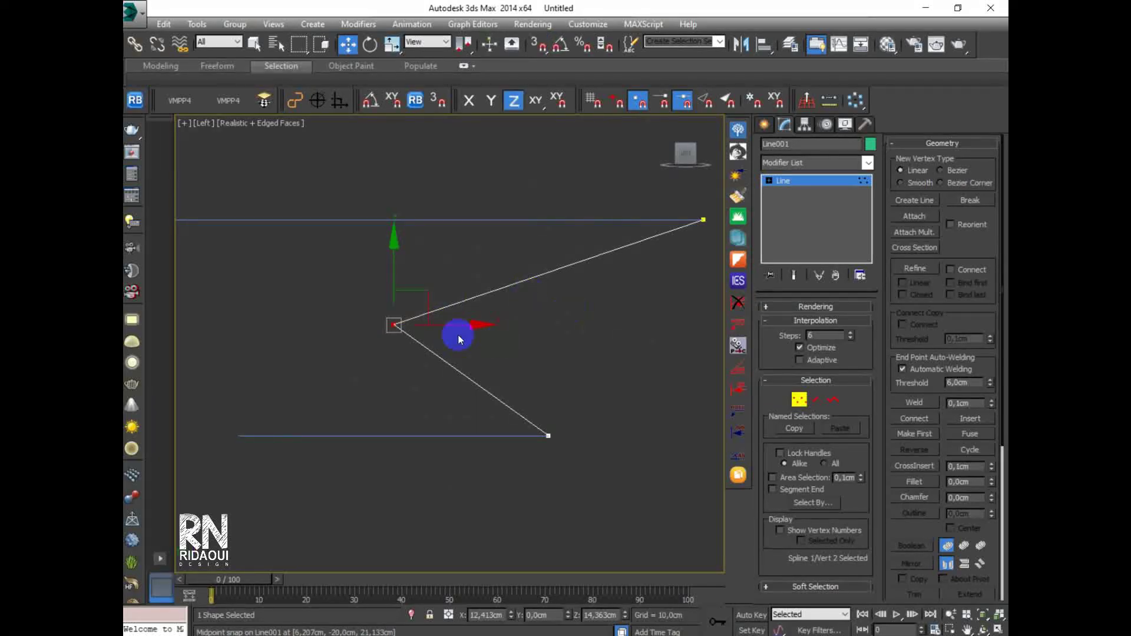
pyautogui.moveTo(454, 324); pyautogui.dragTo(533, 283)
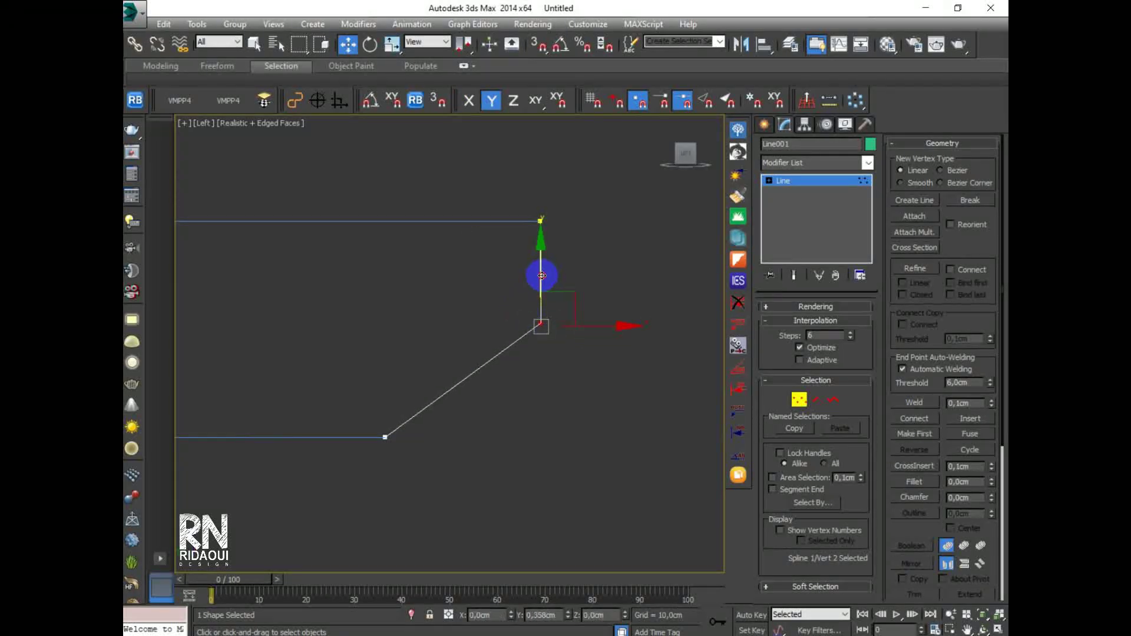
# - Move the line's middle vertex outward in the left view to about Y -45.4 cm, comparing its position with the reference photo
pyautogui.moveTo(595, 325); pyautogui.dragTo(617, 325)
pyautogui.click(544, 614)
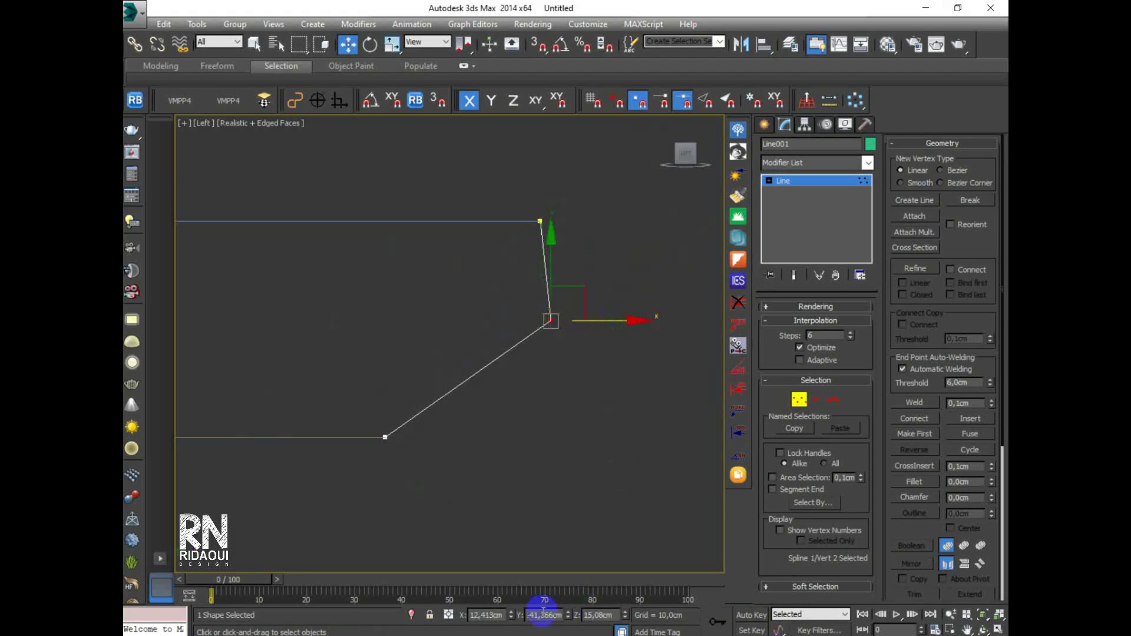
pyautogui.hotkey('alt', 'Tab')
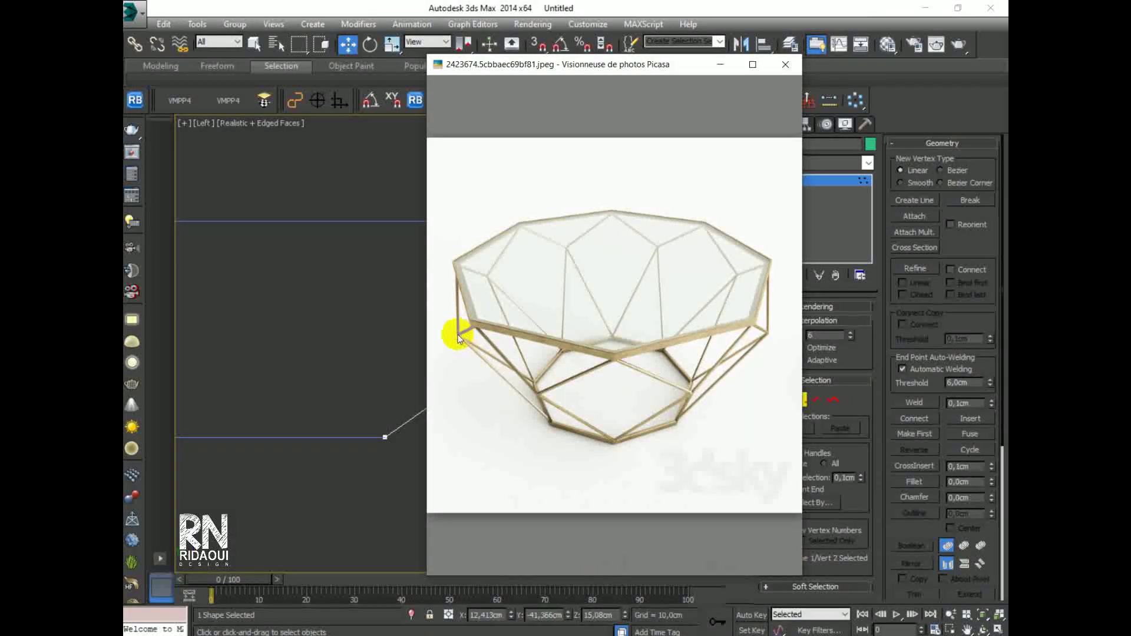
pyautogui.click(721, 65)
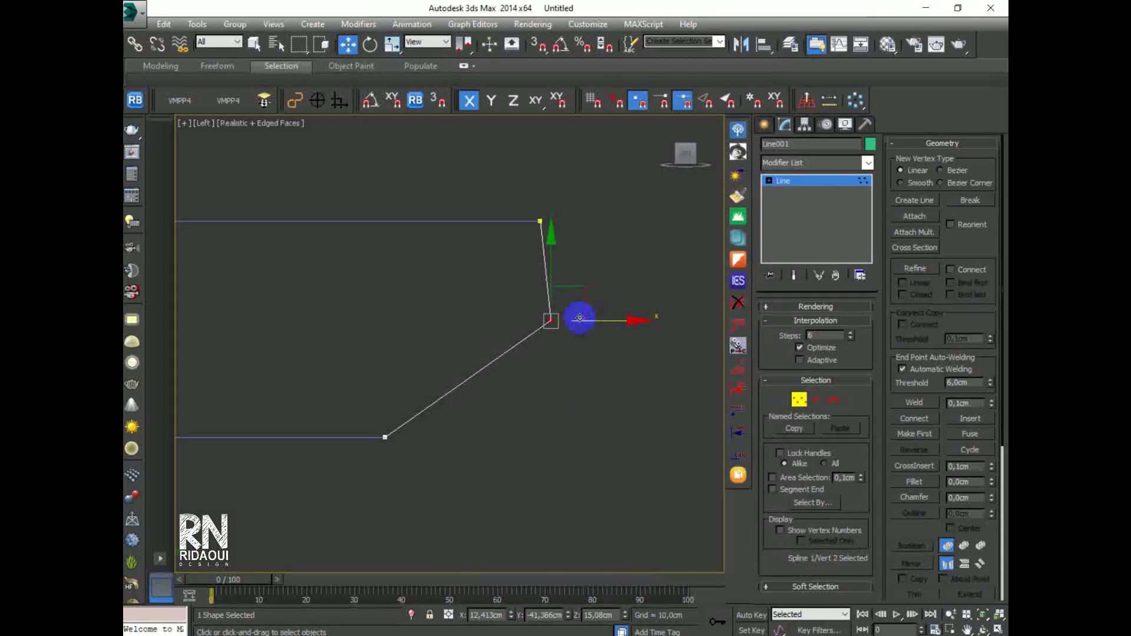
pyautogui.moveTo(613, 323); pyautogui.dragTo(654, 324)
pyautogui.moveTo(431, 430); pyautogui.dragTo(478, 416, button='middle')
pyautogui.scroll(-4, 488, 403)
pyautogui.scroll(2, 531, 379)
pyautogui.moveTo(543, 386); pyautogui.dragTo(525, 371, button='middle')
# - Leave vertex editing and mirror the whole line in the front view across the X axis as a copy
pyautogui.press('f')
pyautogui.scroll(4, 503, 379)
pyautogui.moveTo(540, 378); pyautogui.dragTo(542, 379)
pyautogui.scroll(-2, 486, 384)
pyautogui.moveTo(473, 417); pyautogui.dragTo(487, 382, button='middle')
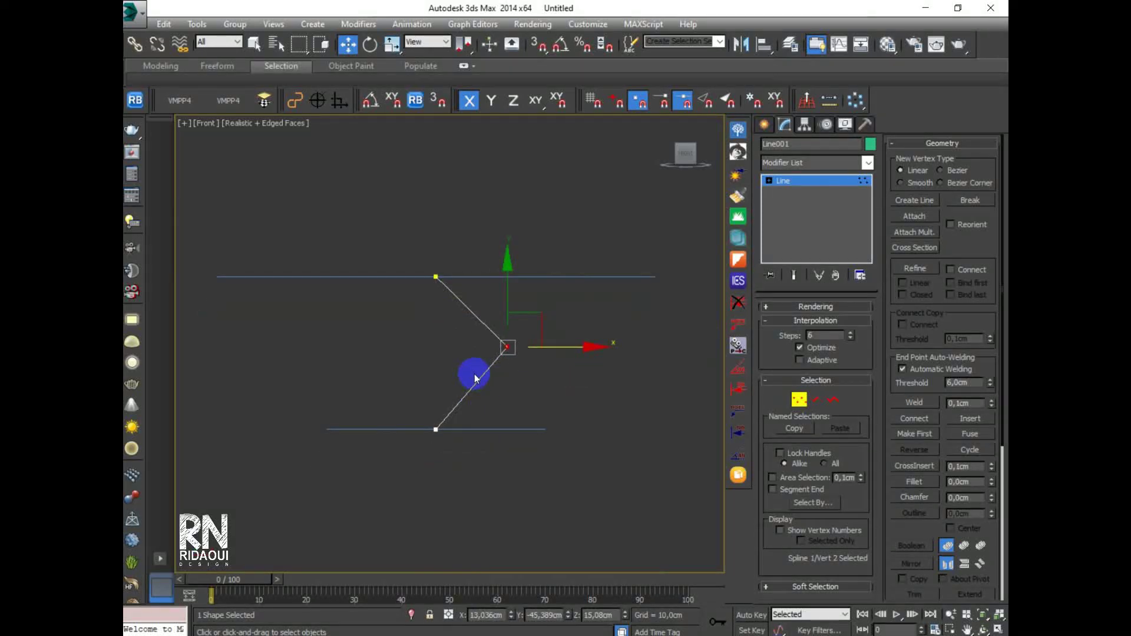
pyautogui.click(764, 124)
pyautogui.click(503, 240)
pyautogui.click(502, 338)
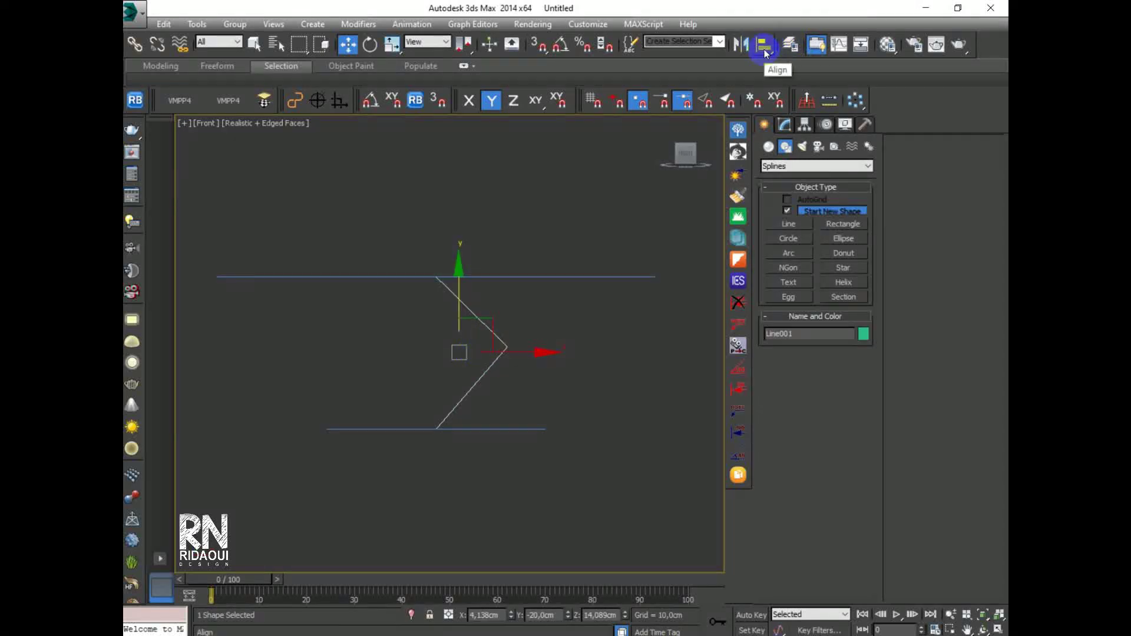
pyautogui.click(742, 43)
pyautogui.moveTo(564, 223); pyautogui.dragTo(706, 186)
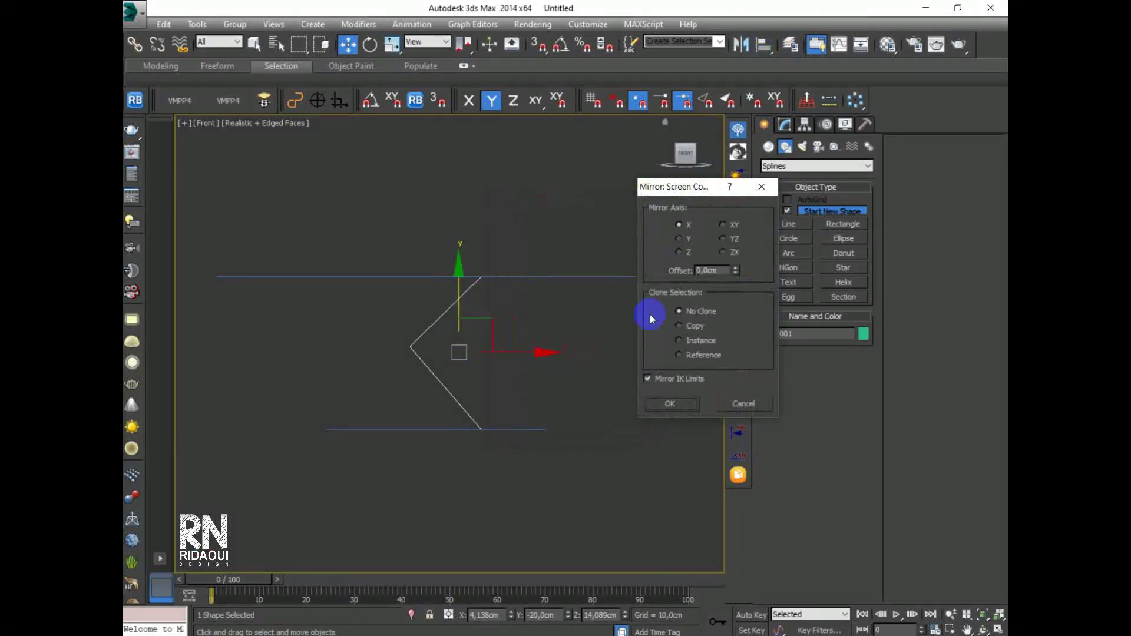
pyautogui.click(672, 403)
# - With 3D snap on, move the mirrored line so its upper endpoint meets the original line's endpoint on the upper octagon
pyautogui.scroll(5, 450, 372)
pyautogui.scroll(-3, 488, 366)
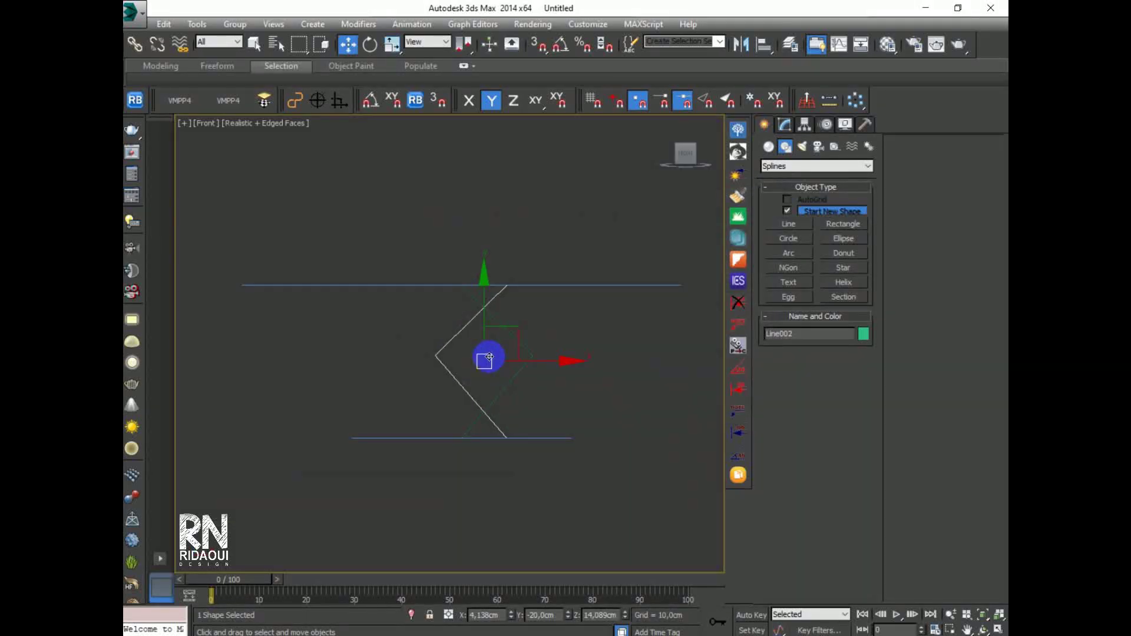
pyautogui.press('p')
pyautogui.moveTo(490, 360)
pyautogui.keyDown('alt'); pyautogui.mouseDown(button='middle')
pyautogui.moveTo(462, 324)
pyautogui.moveTo(503, 369)
pyautogui.moveTo(548, 359)
pyautogui.moveTo(494, 359)
pyautogui.mouseUp(button='middle'); pyautogui.keyUp('alt')
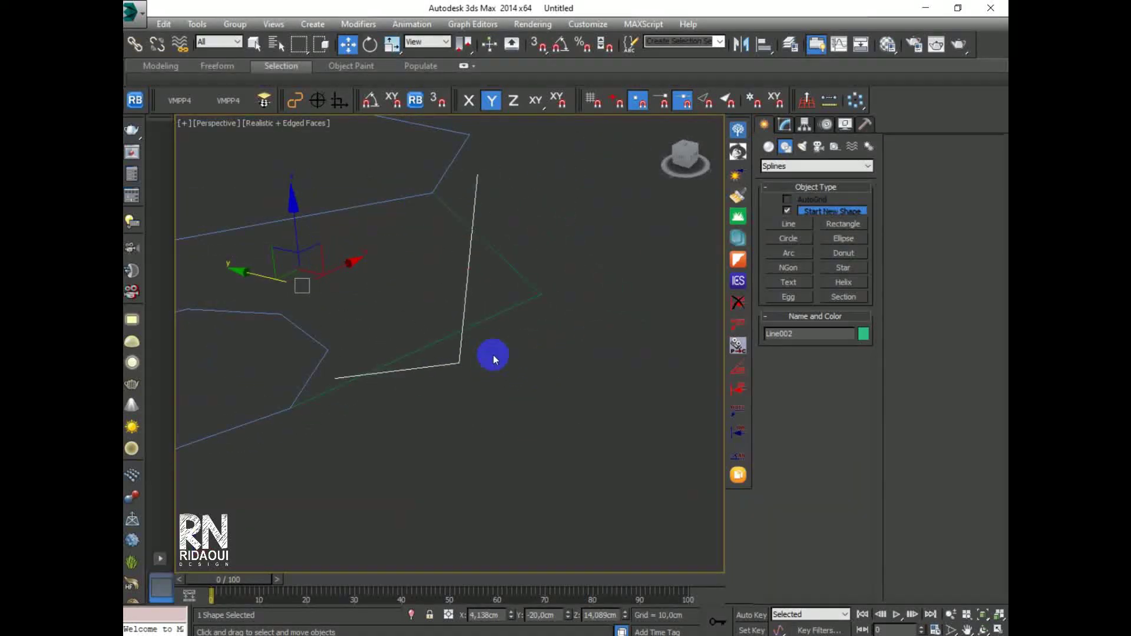
pyautogui.click(538, 45)
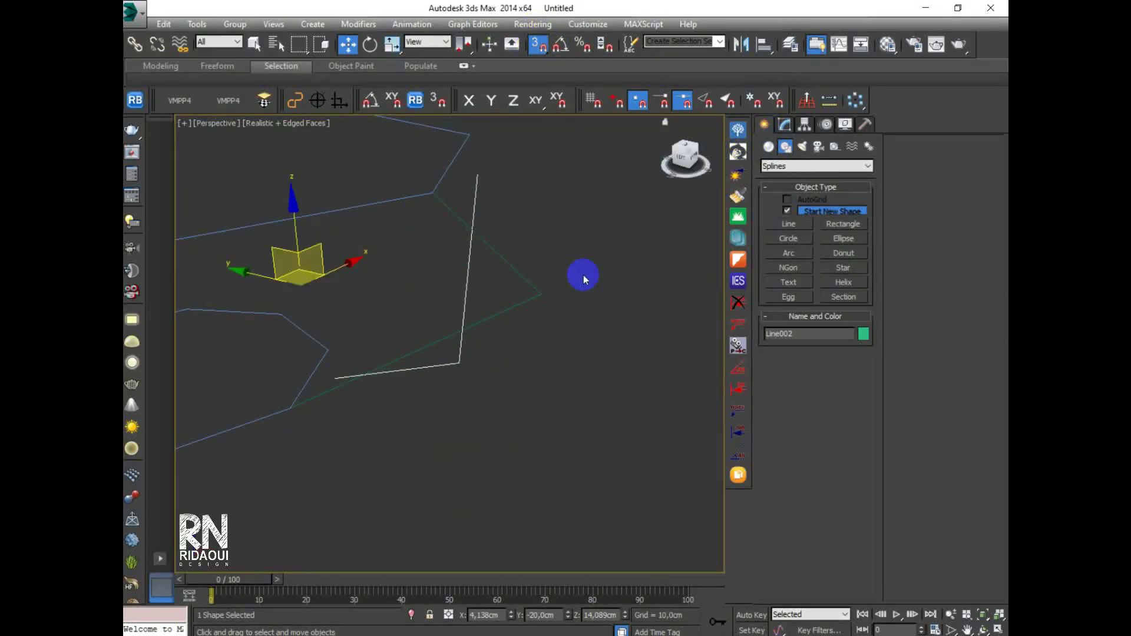
pyautogui.moveTo(477, 177); pyautogui.dragTo(433, 197)
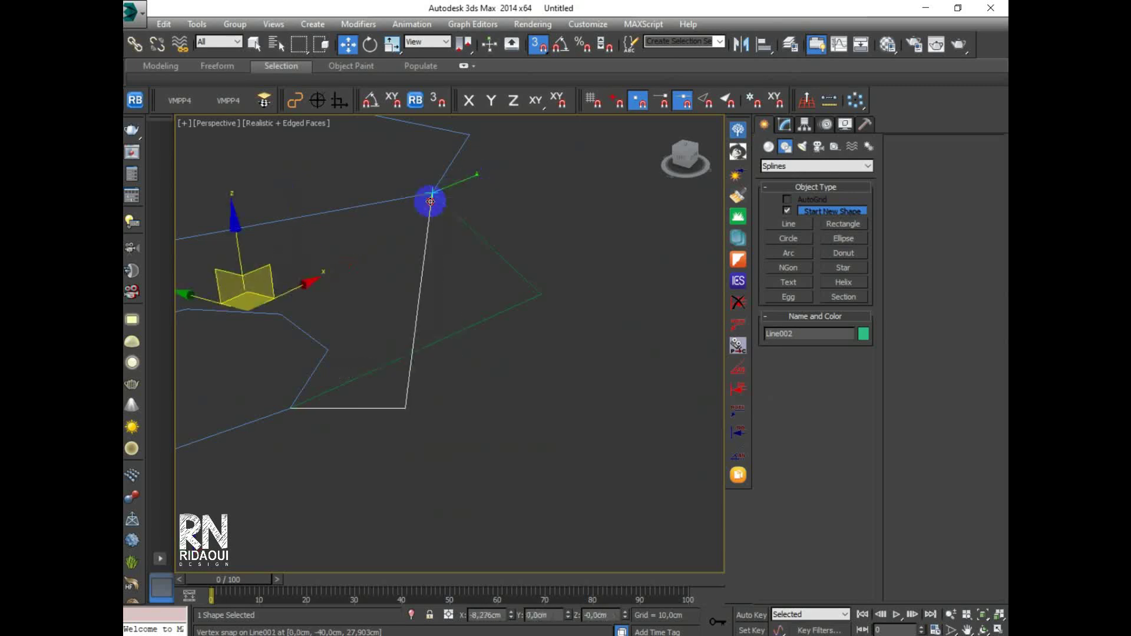
# - Examine how the two mirrored lines meet the octagons in the top and perspective views
pyautogui.moveTo(478, 360); pyautogui.dragTo(494, 312, button='middle')
pyautogui.scroll(-5, 471, 363)
pyautogui.press('t')
pyautogui.scroll(2, 476, 394)
pyautogui.moveTo(536, 436); pyautogui.dragTo(525, 459, button='middle')
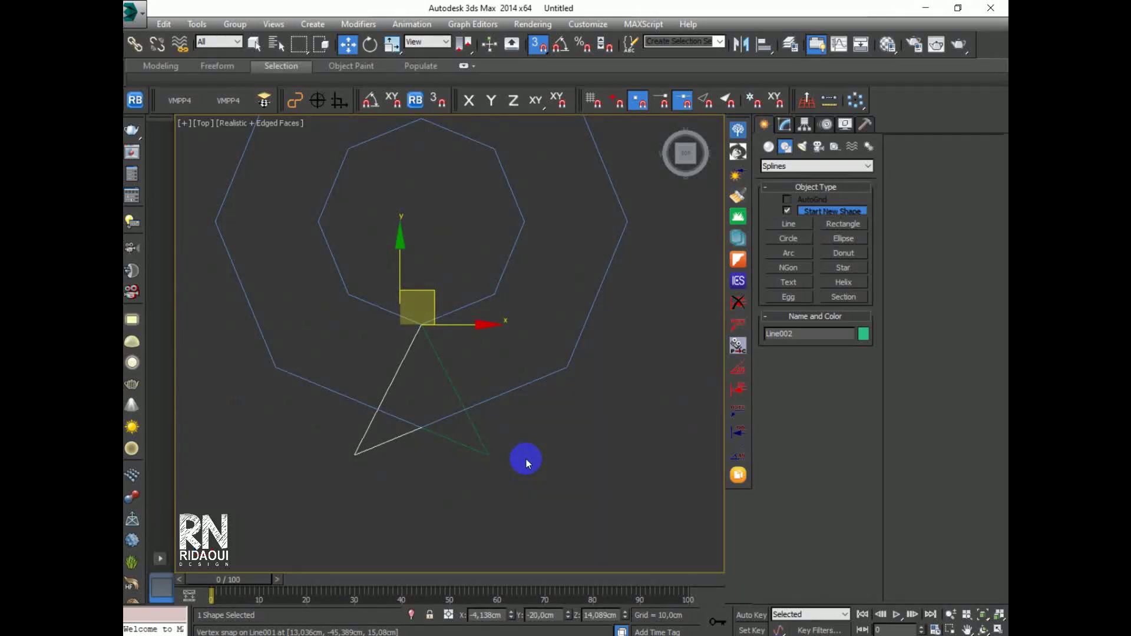
pyautogui.press('p')
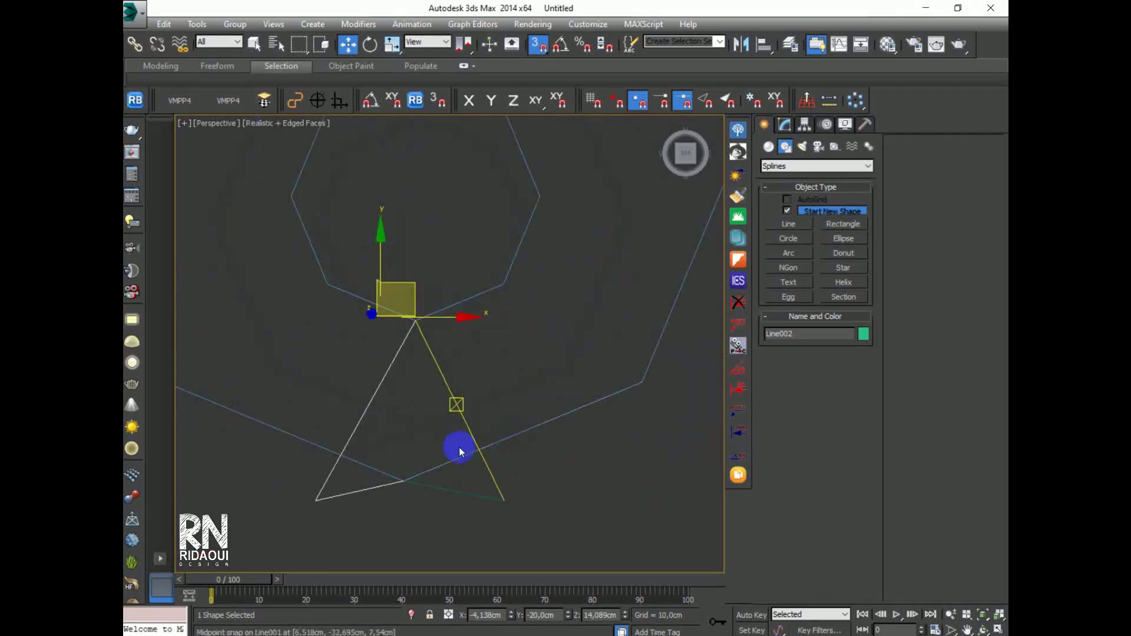
pyautogui.scroll(-2, 459, 447)
pyautogui.keyDown('alt'); pyautogui.moveTo(501, 469); pyautogui.dragTo(476, 436, button='middle'); pyautogui.keyUp('alt')
pyautogui.scroll(2, 476, 435)
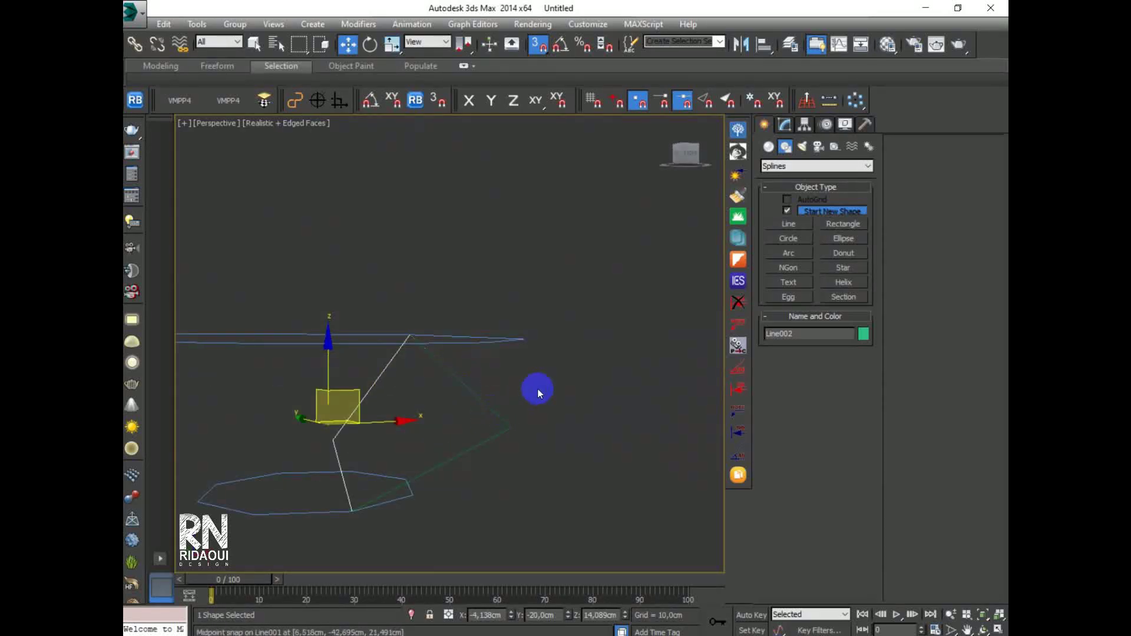
# - Turn off 3D snap, select the original line and attach the mirrored line to it as one shape
pyautogui.press('s')
pyautogui.press('F6')
pyautogui.moveTo(512, 382); pyautogui.dragTo(405, 434)
pyautogui.click(739, 132)
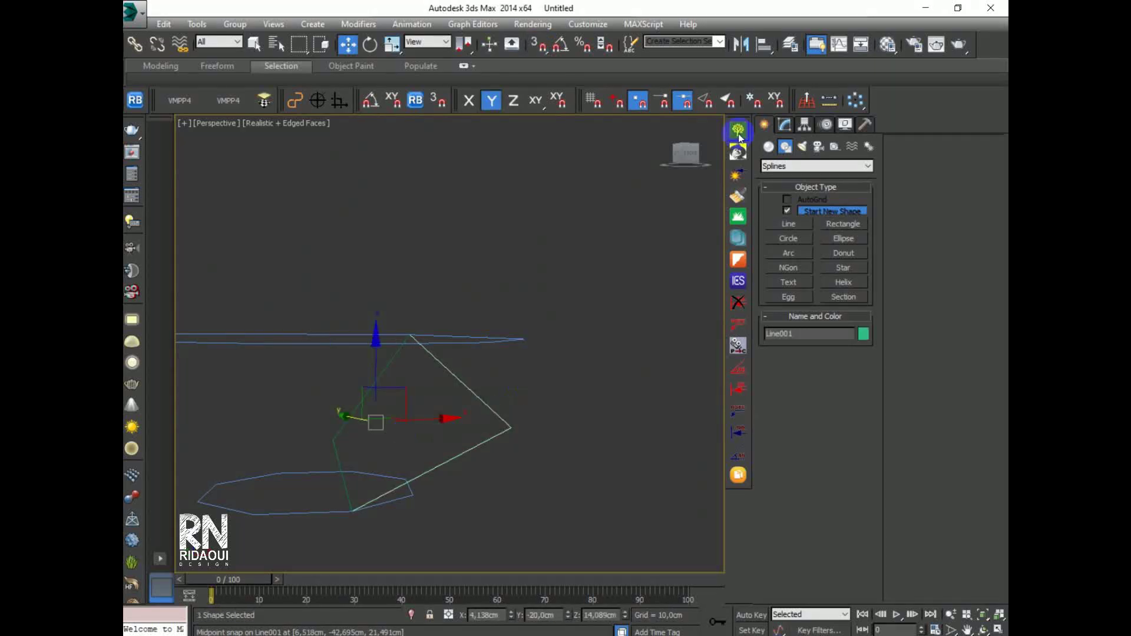
pyautogui.click(785, 126)
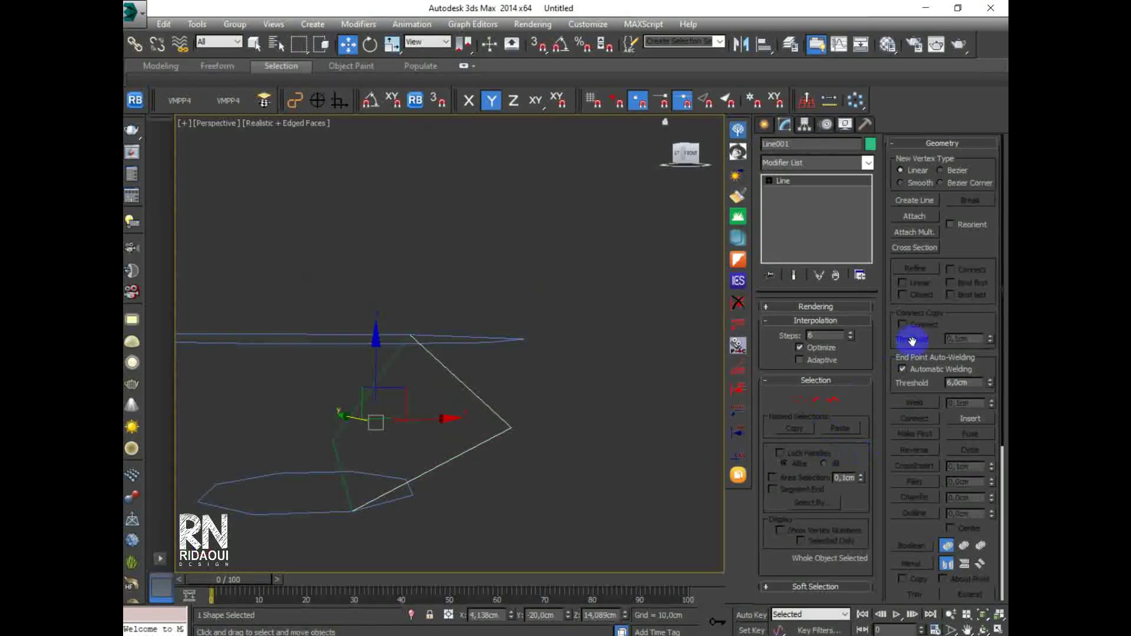
pyautogui.click(923, 216)
pyautogui.click(361, 409)
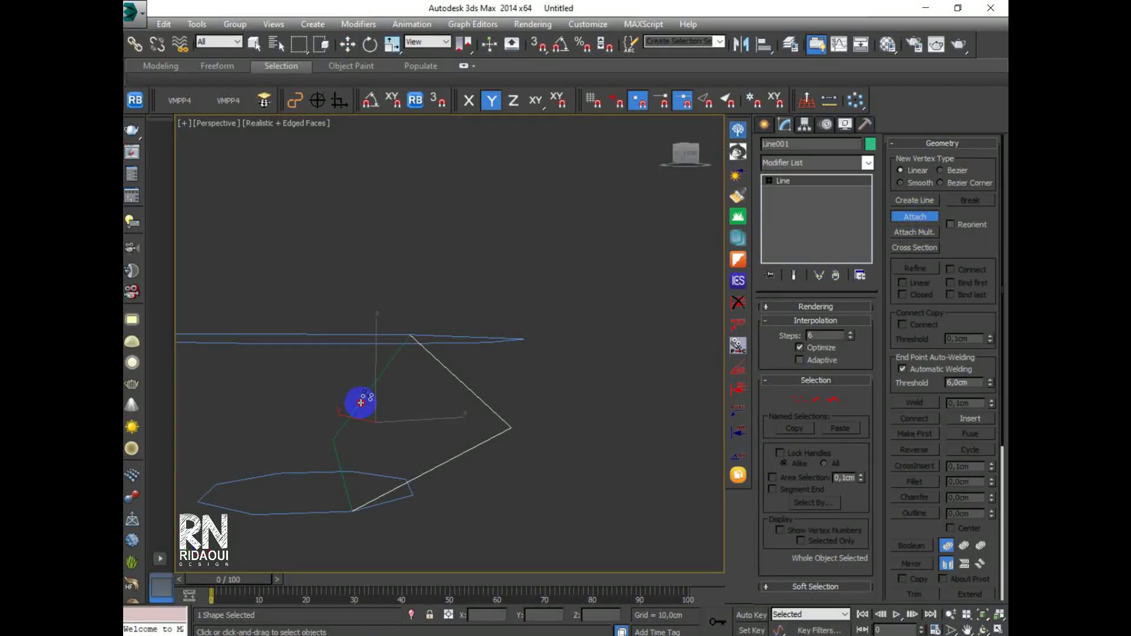
# - Examine the attached shape's vertices and its position between the two octagons from several angles
pyautogui.click(799, 400)
pyautogui.keyDown('alt'); pyautogui.moveTo(561, 510); pyautogui.dragTo(523, 391, button='middle'); pyautogui.keyUp('alt')
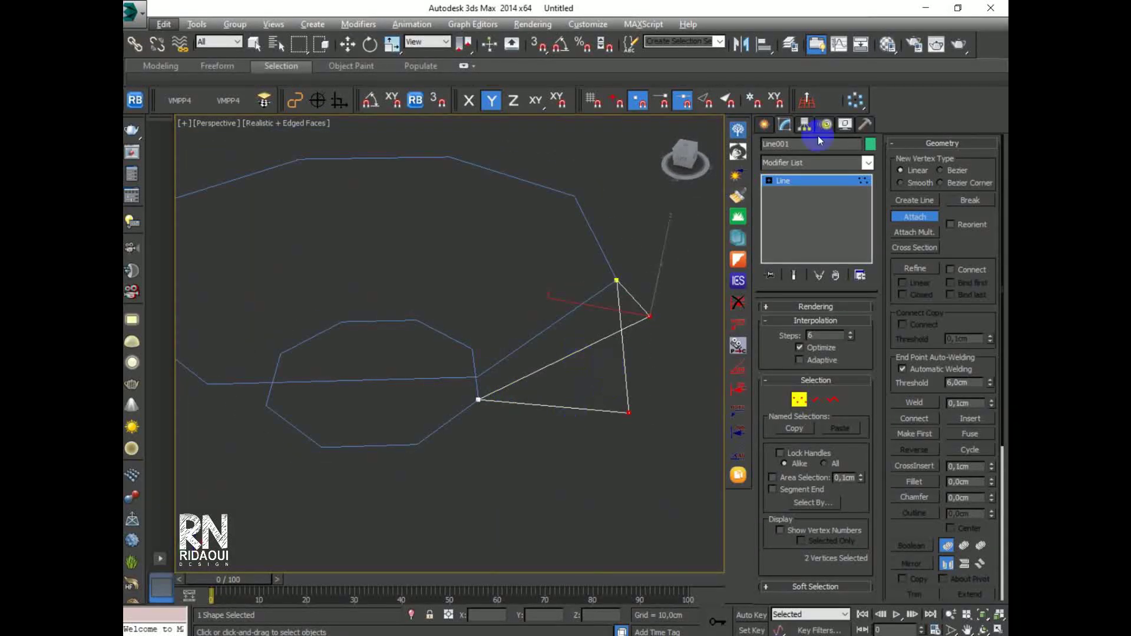
pyautogui.click(763, 126)
pyautogui.press('w')
pyautogui.moveTo(450, 289); pyautogui.dragTo(424, 422, button='middle')
pyautogui.keyDown('alt'); pyautogui.moveTo(363, 377); pyautogui.dragTo(500, 405, button='middle'); pyautogui.keyUp('alt')
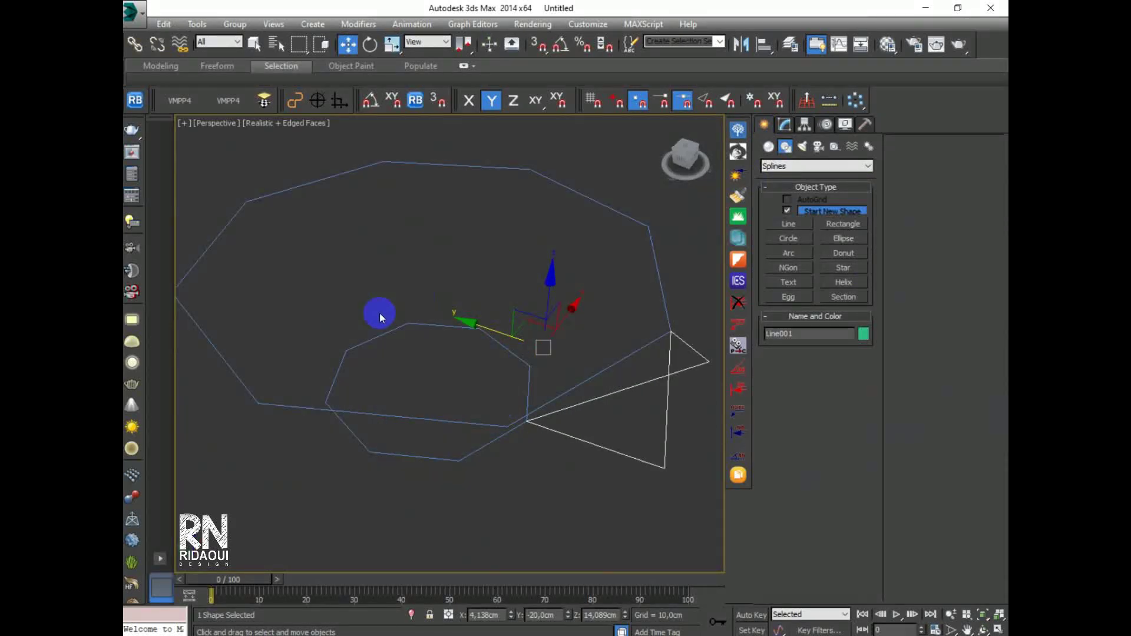
pyautogui.moveTo(465, 497); pyautogui.dragTo(475, 505, button='middle')
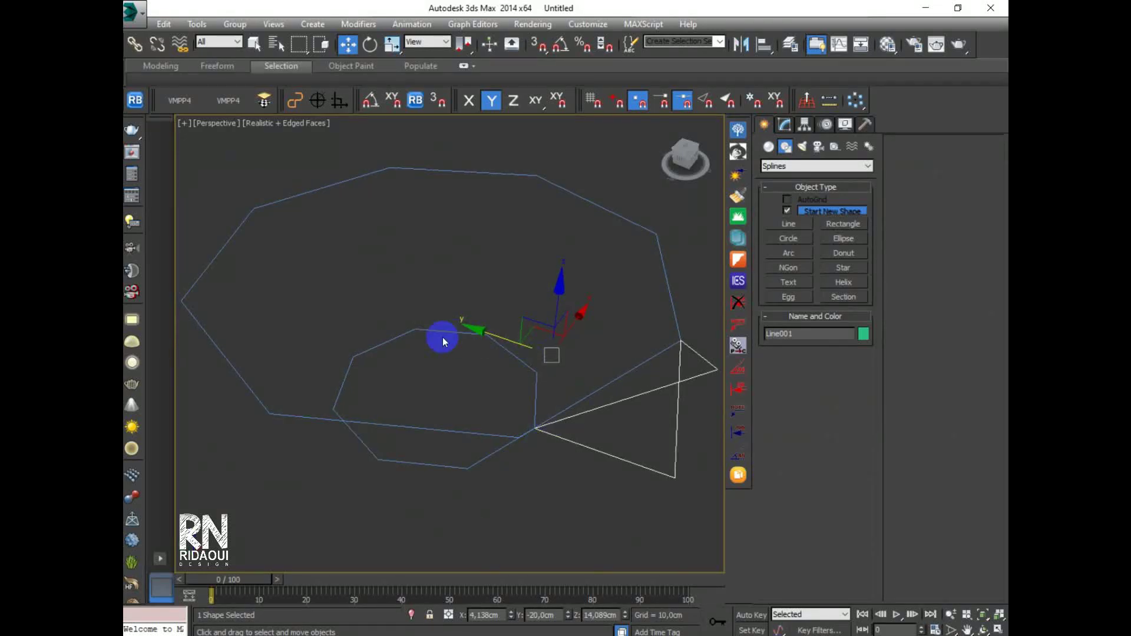
pyautogui.keyDown('alt'); pyautogui.moveTo(434, 402); pyautogui.dragTo(673, 383, button='middle'); pyautogui.keyUp('alt')
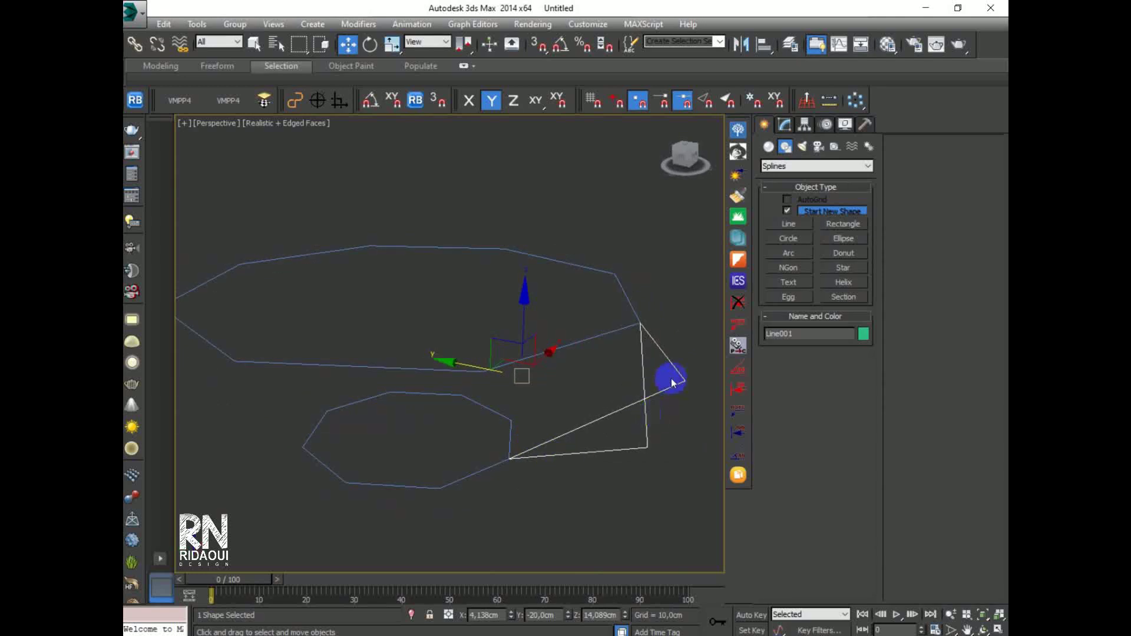
pyautogui.moveTo(517, 499)
pyautogui.keyDown('alt'); pyautogui.mouseDown(button='middle')
pyautogui.moveTo(528, 472)
pyautogui.moveTo(528, 482)
pyautogui.mouseUp(button='middle'); pyautogui.keyUp('alt')
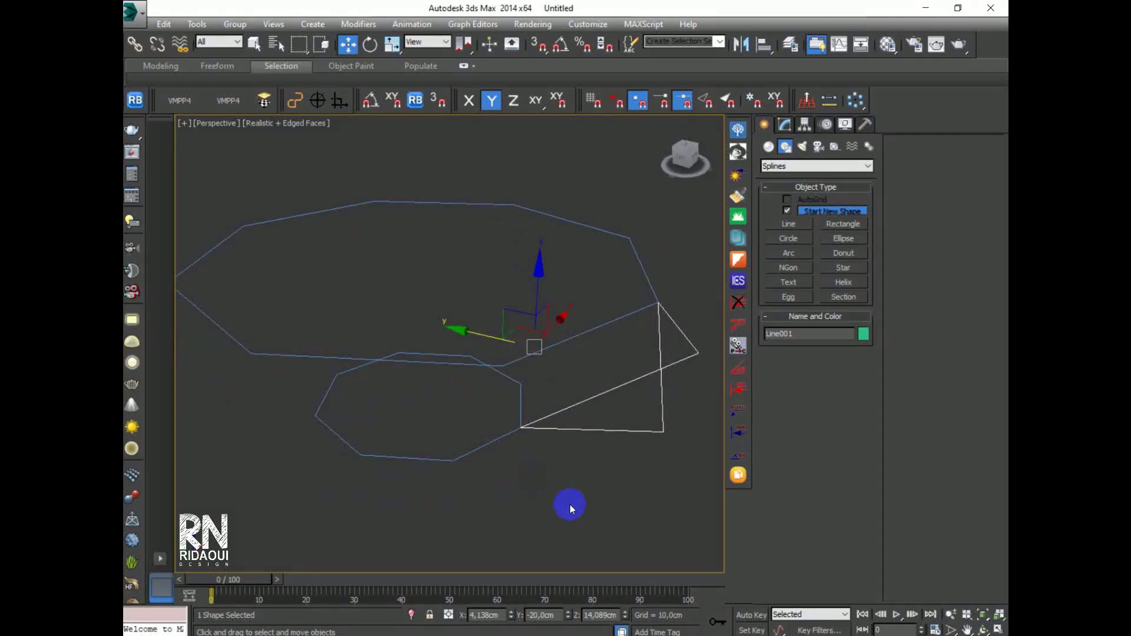
# - Set the rotation snap angle to 45 degrees, use the transform coordinate center for rotating, and enable angle snap
pyautogui.click(603, 388)
pyautogui.click(570, 447)
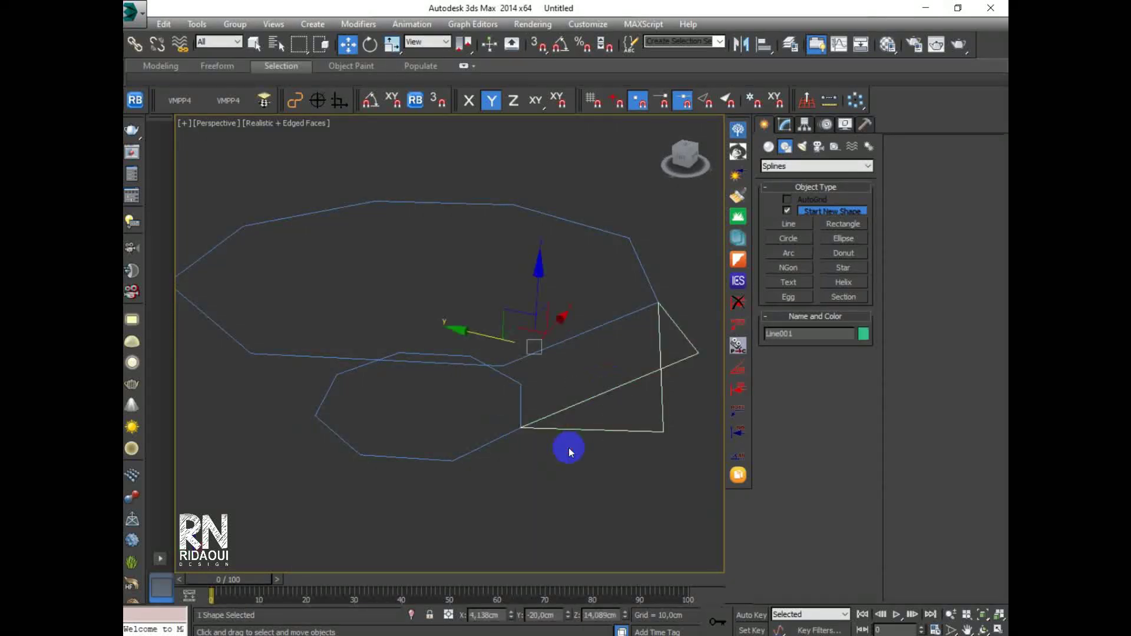
pyautogui.click(378, 51)
pyautogui.rightClick(561, 45)
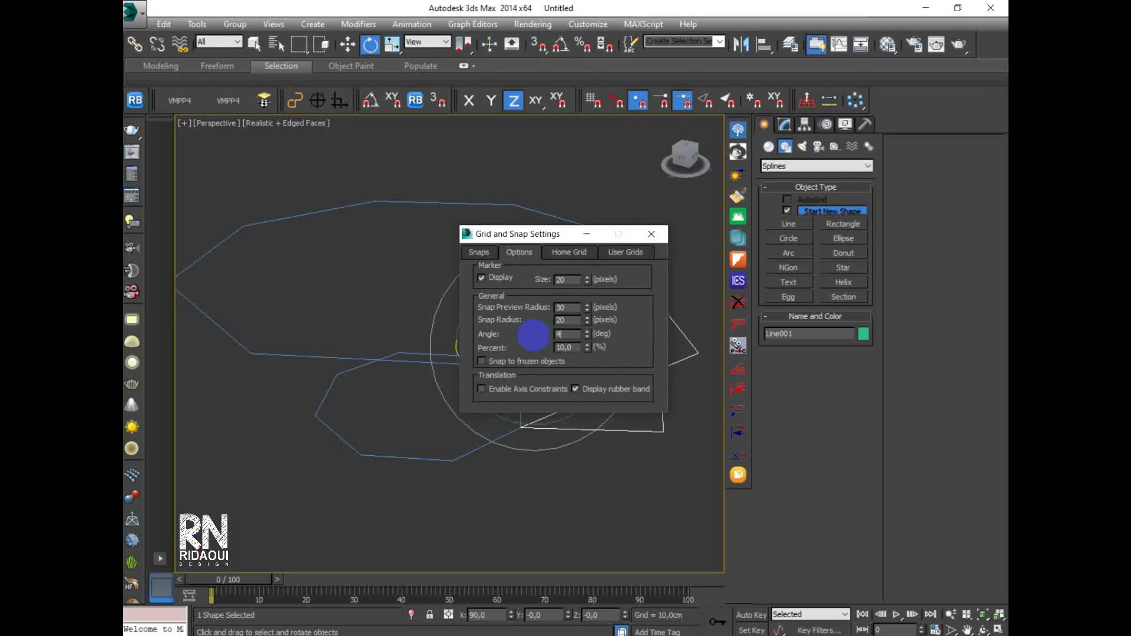
pyautogui.click(651, 234)
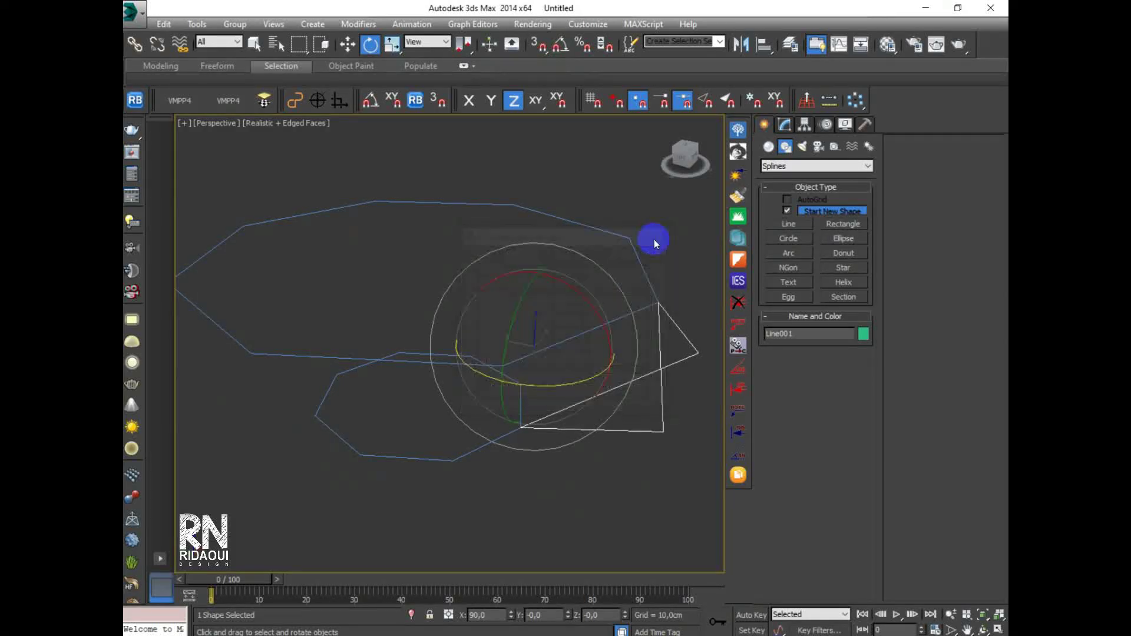
pyautogui.moveTo(460, 52); pyautogui.dragTo(462, 111)
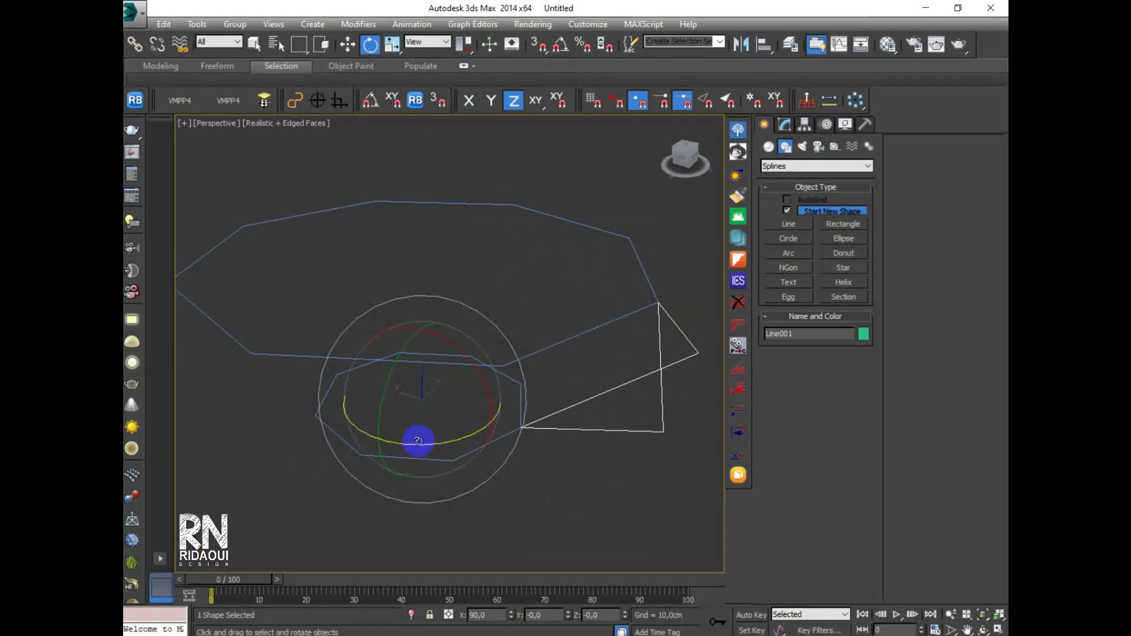
pyautogui.moveTo(418, 443)
pyautogui.mouseDown()
pyautogui.moveTo(449, 449)
pyautogui.moveTo(465, 422)
pyautogui.moveTo(459, 443)
pyautogui.mouseUp()
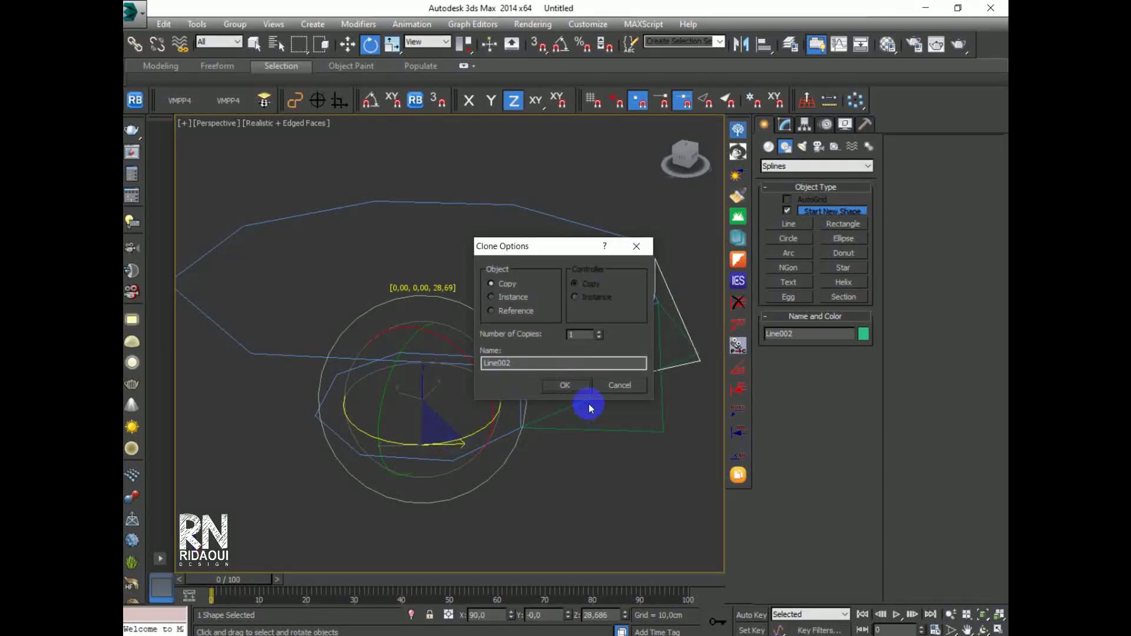
pyautogui.click(617, 384)
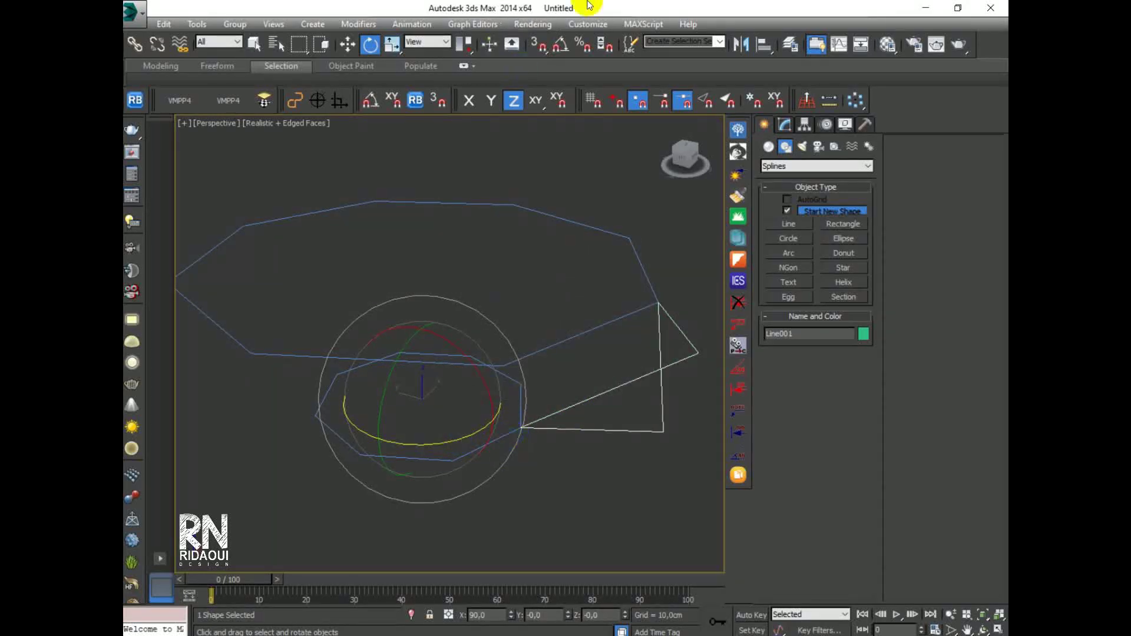
pyautogui.click(555, 53)
# - Try cloning the attached line shape as a copy rotated 45 degrees about the Z axis
pyautogui.keyDown('shift'); pyautogui.moveTo(428, 444); pyautogui.dragTo(437, 445); pyautogui.keyUp('shift')
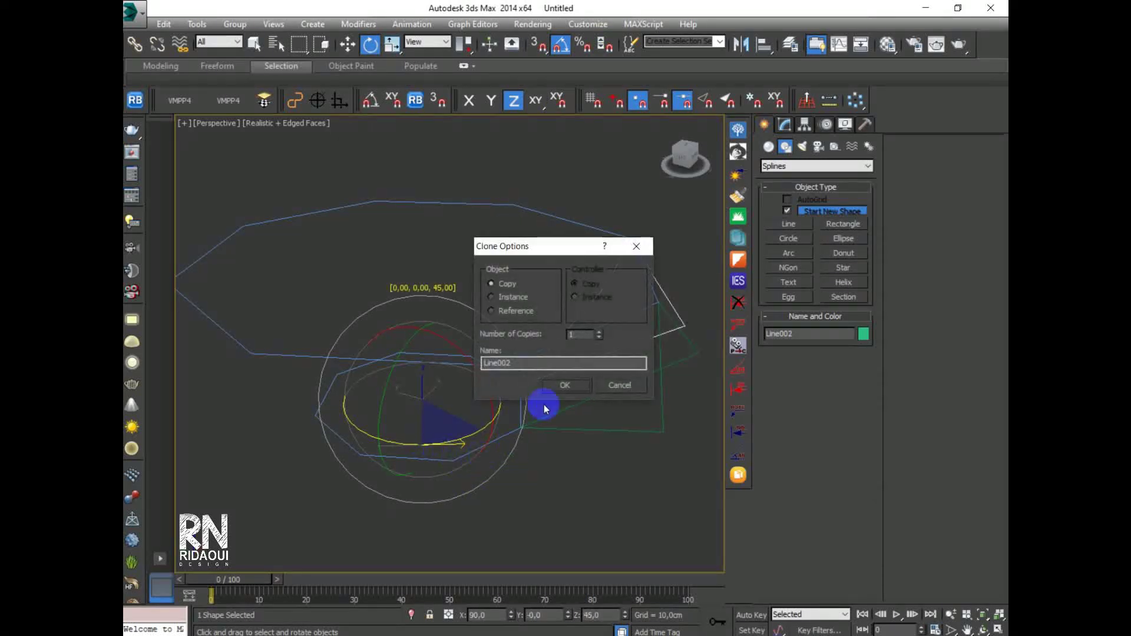
pyautogui.click(565, 386)
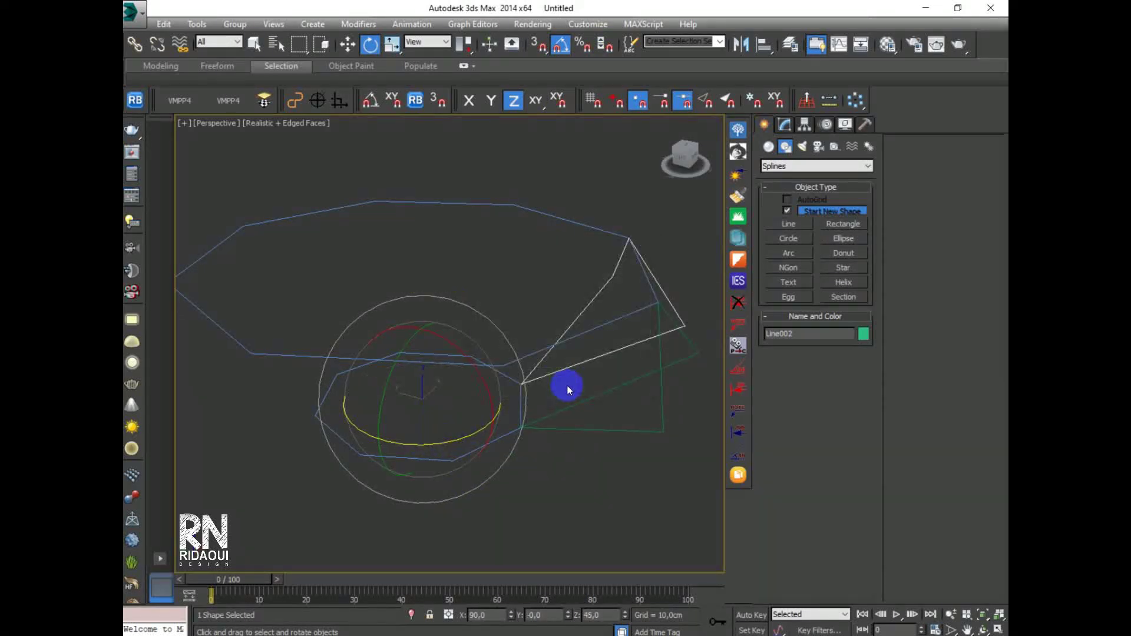
pyautogui.keyDown('alt'); pyautogui.moveTo(536, 397); pyautogui.dragTo(507, 418, button='middle'); pyautogui.keyUp('alt')
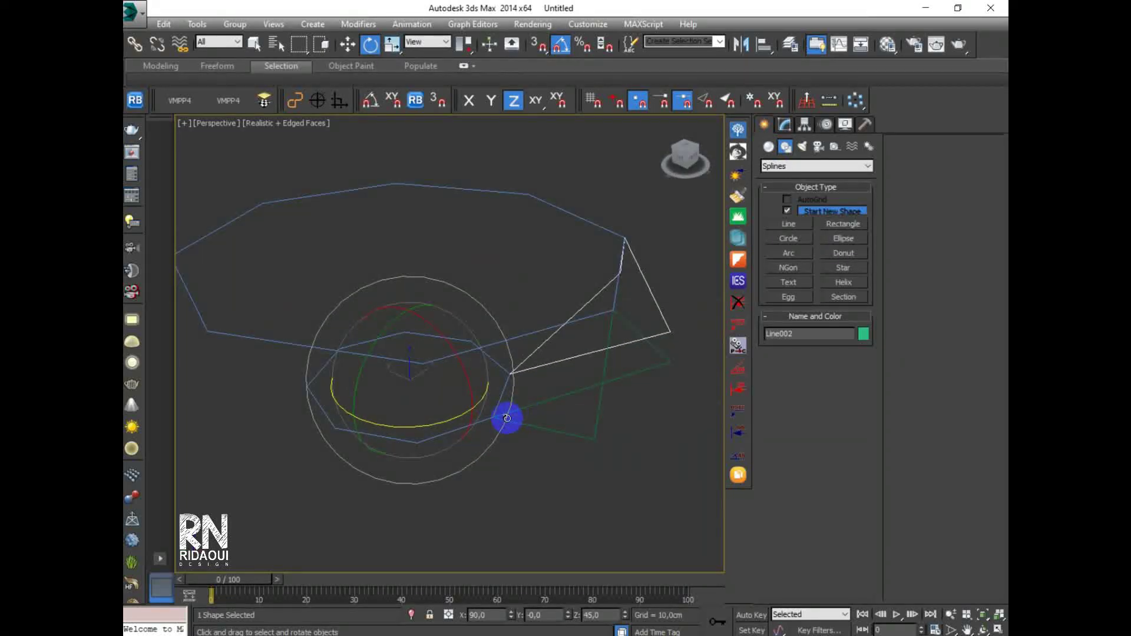
pyautogui.click(503, 418)
pyautogui.keyDown('alt'); pyautogui.moveTo(523, 426); pyautogui.dragTo(475, 418, button='middle'); pyautogui.keyUp('alt')
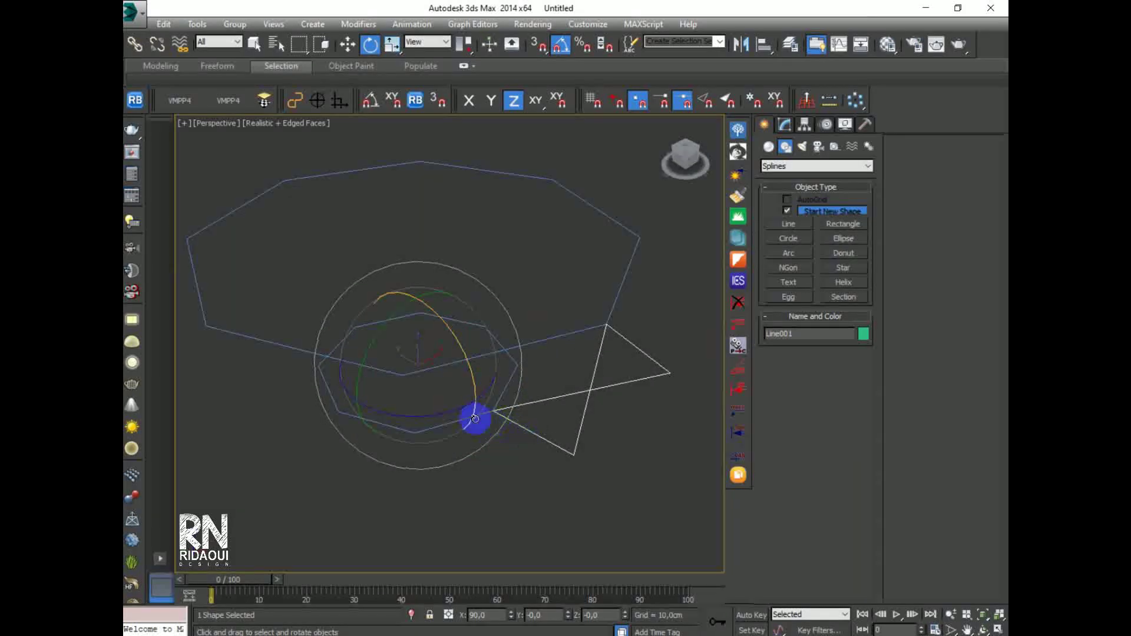
# - Clone the attached line shape as one instance rotated 45 degrees about the Z axis
pyautogui.keyDown('shift'); pyautogui.moveTo(461, 409); pyautogui.dragTo(471, 412); pyautogui.keyUp('shift')
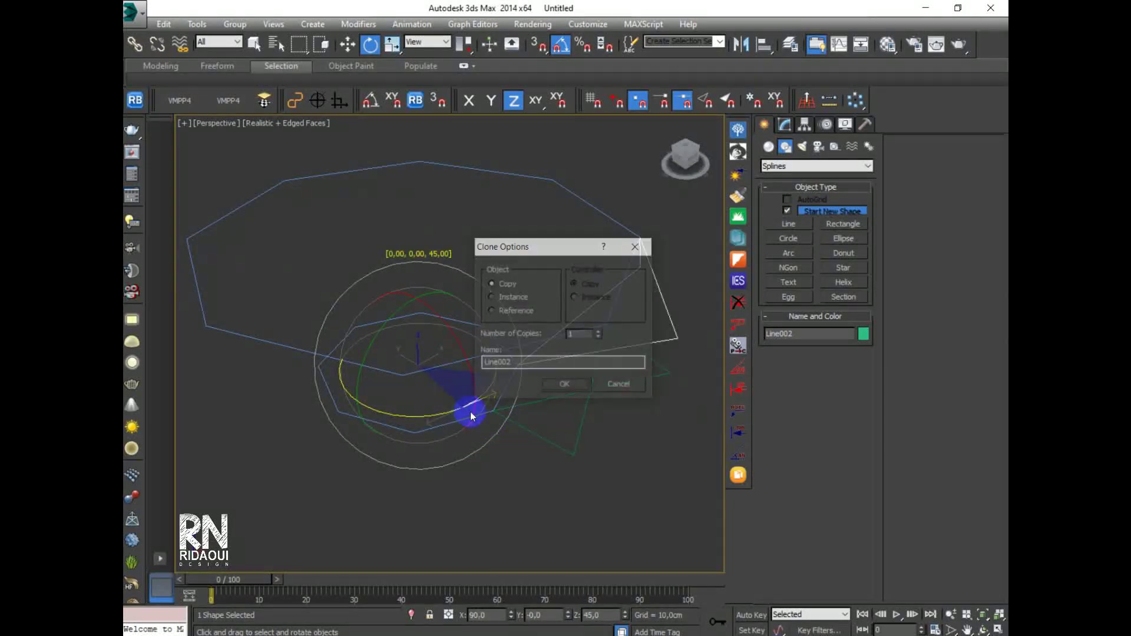
pyautogui.click(499, 299)
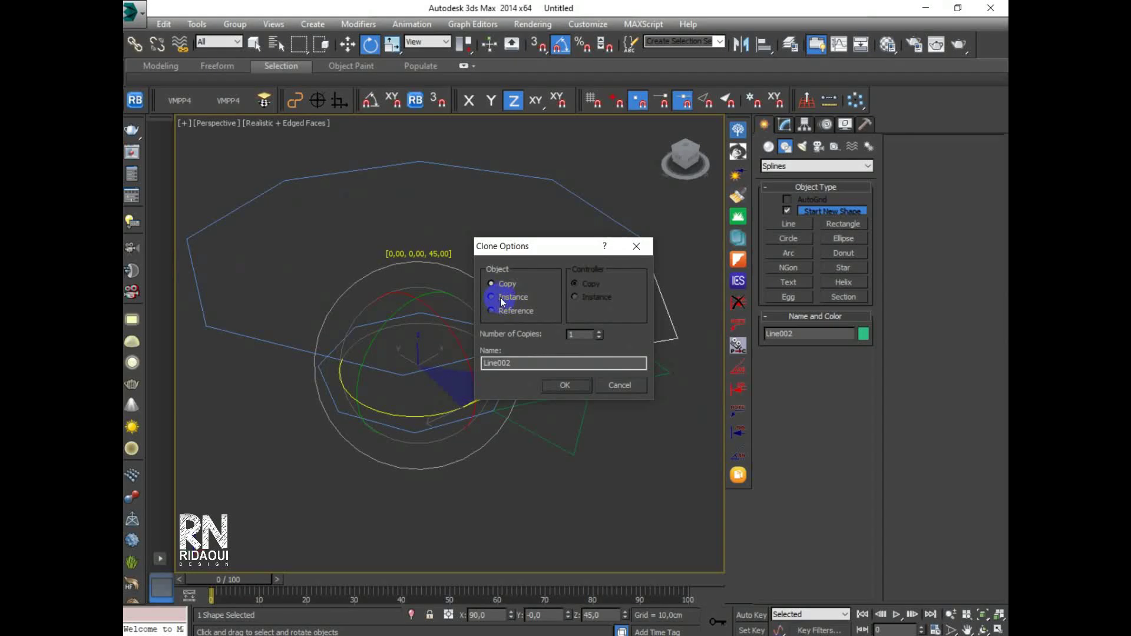
pyautogui.click(565, 386)
# - Open the rotated clone's vertices for editing in the top view
pyautogui.moveTo(530, 404)
pyautogui.keyDown('alt'); pyautogui.mouseDown(button='middle')
pyautogui.moveTo(467, 392)
pyautogui.moveTo(533, 363)
pyautogui.mouseUp(button='middle'); pyautogui.keyUp('alt')
pyautogui.press('t')
pyautogui.scroll(2, 540, 377)
pyautogui.moveTo(566, 405); pyautogui.dragTo(538, 459, button='middle')
pyautogui.click(784, 123)
pyautogui.click(799, 401)
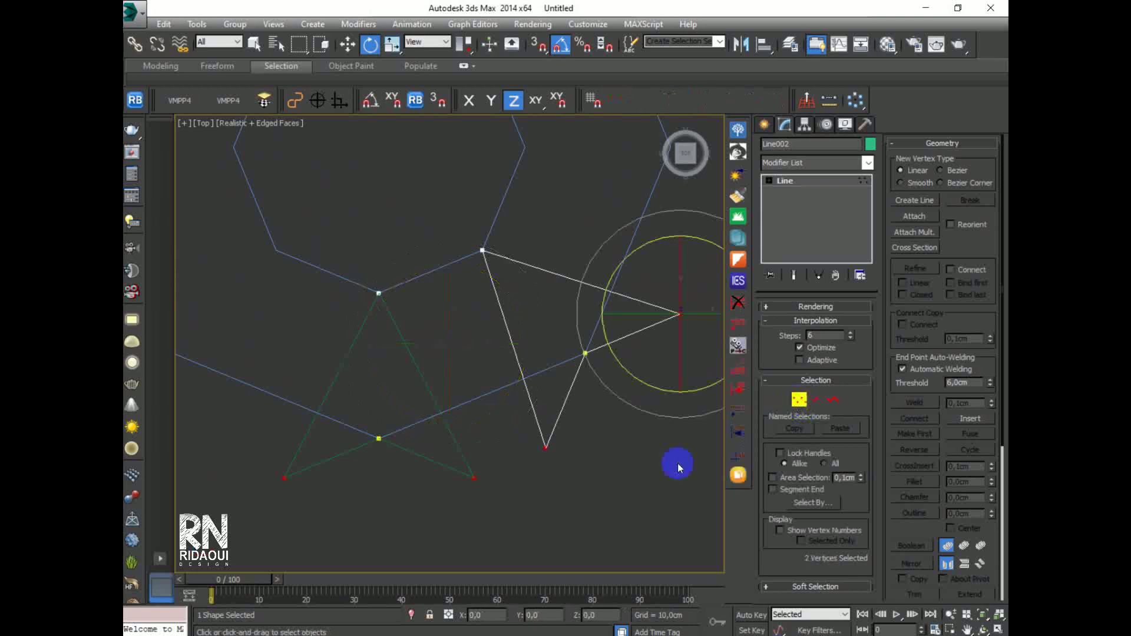
# - Try to window-select the original shape's outer vertex nearest the rotated clone with the Move tool active
pyautogui.click(503, 492)
pyautogui.moveTo(517, 484); pyautogui.dragTo(499, 497, button='middle')
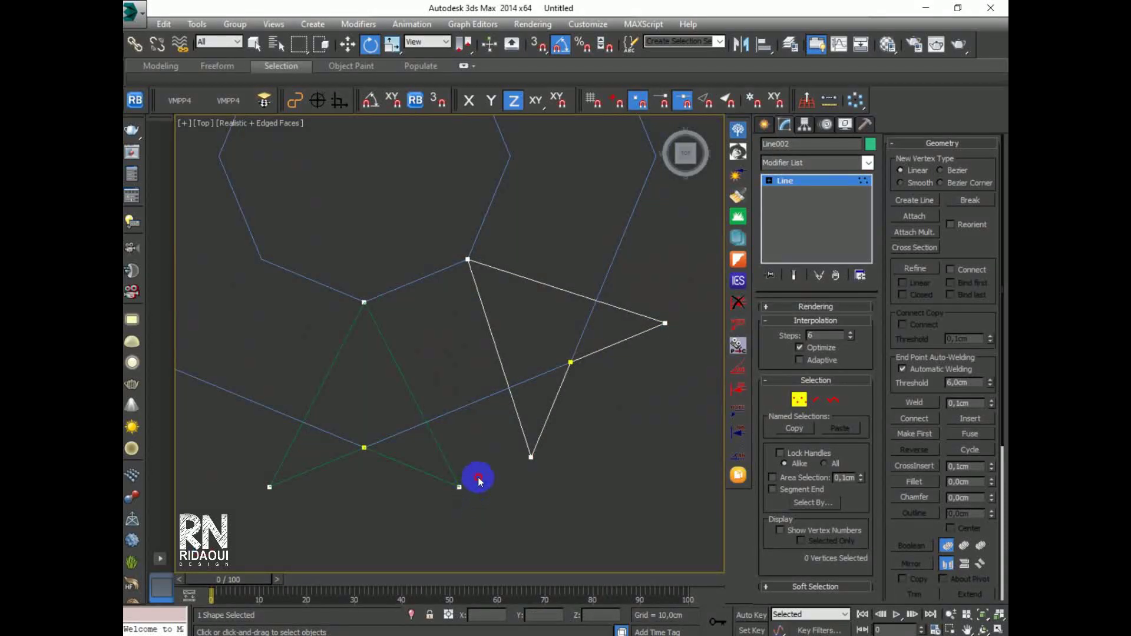
pyautogui.moveTo(470, 470); pyautogui.dragTo(446, 505)
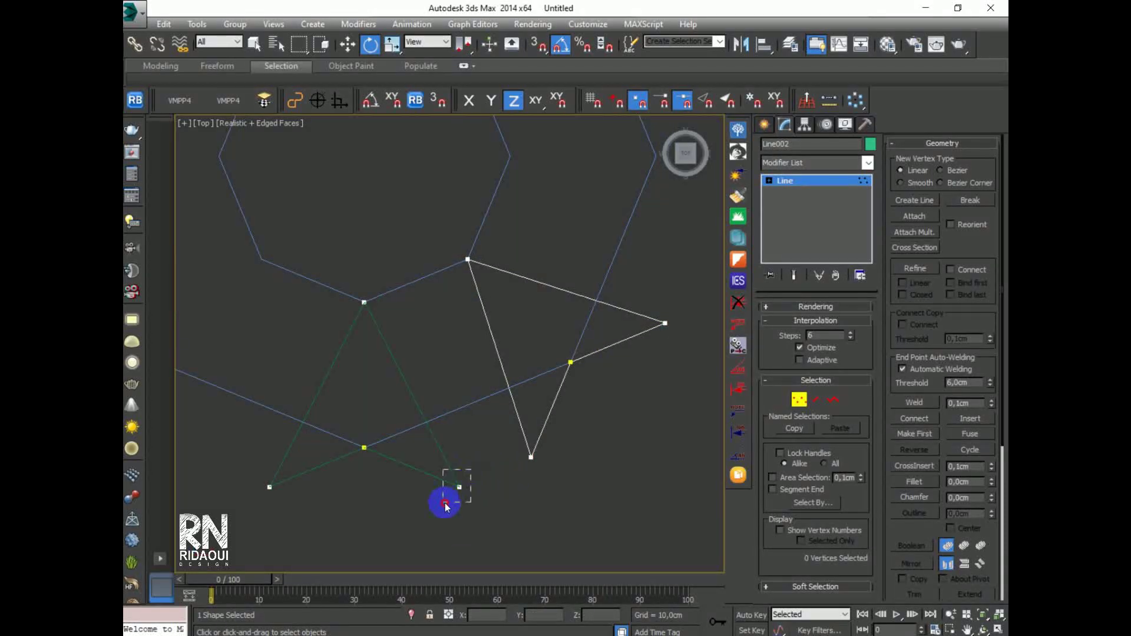
pyautogui.scroll(-4, 565, 409)
pyautogui.click(345, 46)
pyautogui.scroll(3, 493, 442)
pyautogui.moveTo(514, 422); pyautogui.dragTo(498, 458)
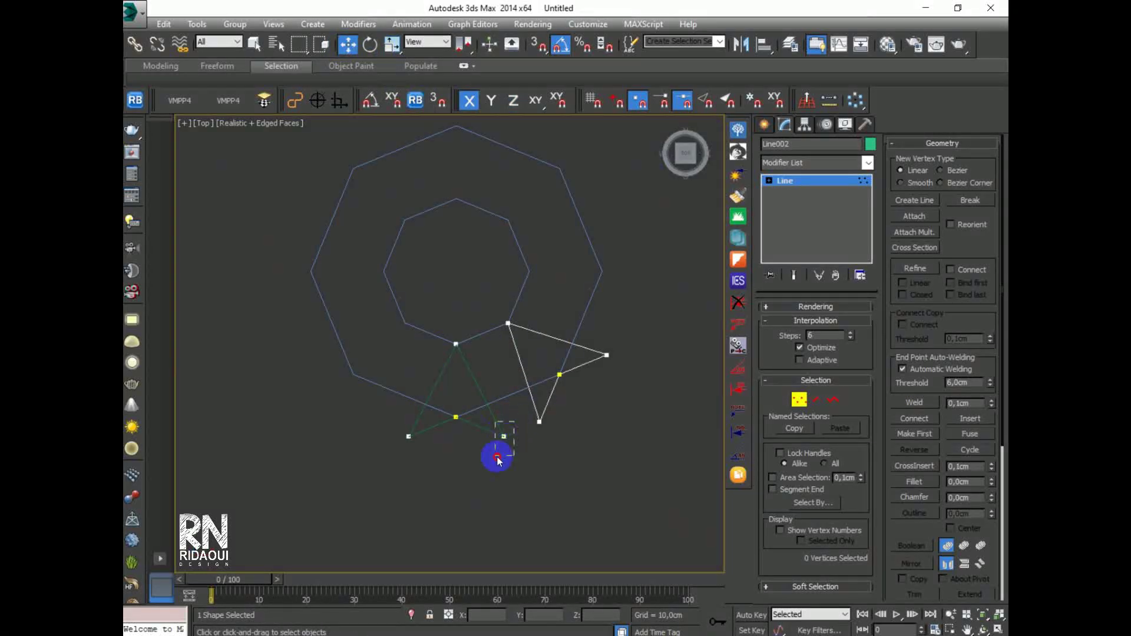
pyautogui.scroll(-3, 503, 460)
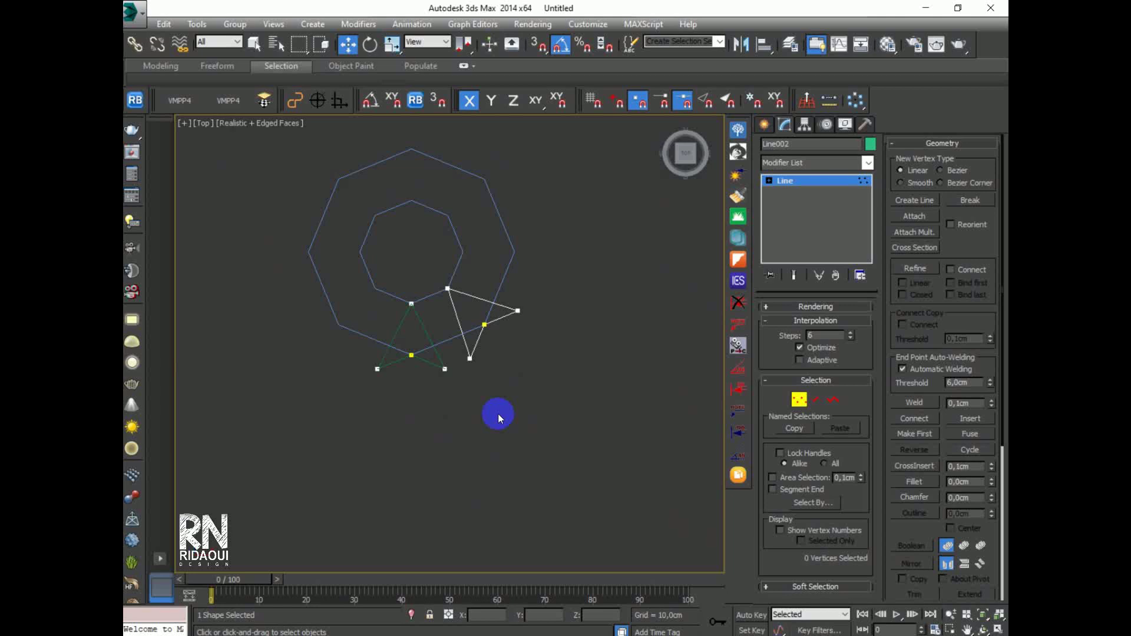
# - Leave vertex editing and delete the line-shape clone rotated 45 degrees
pyautogui.click(765, 124)
pyautogui.click(557, 356)
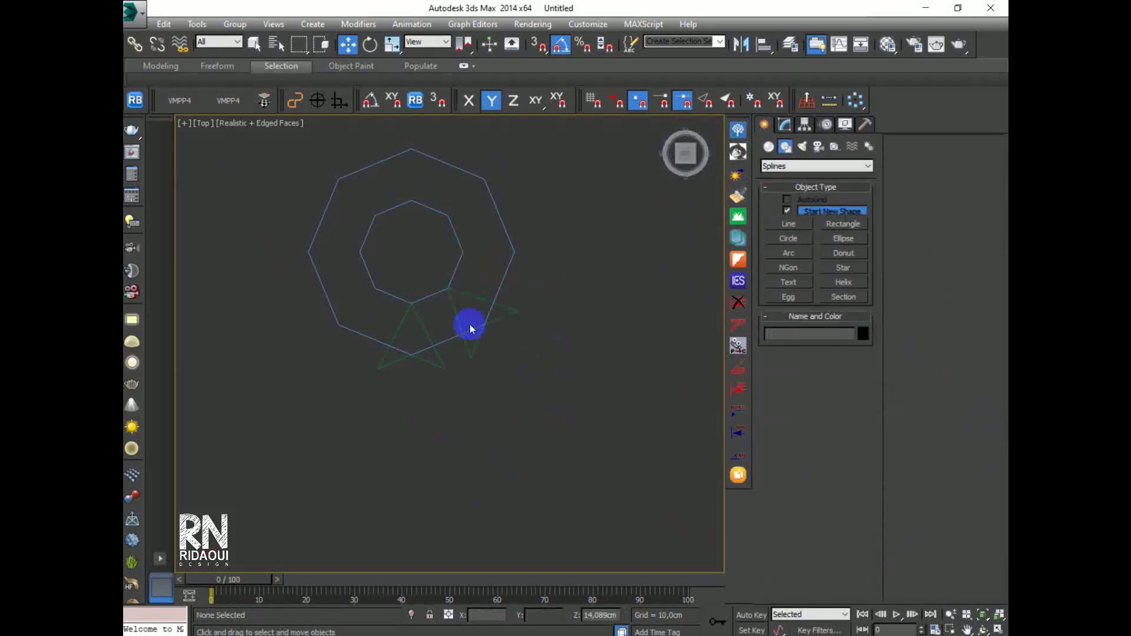
pyautogui.click(475, 349)
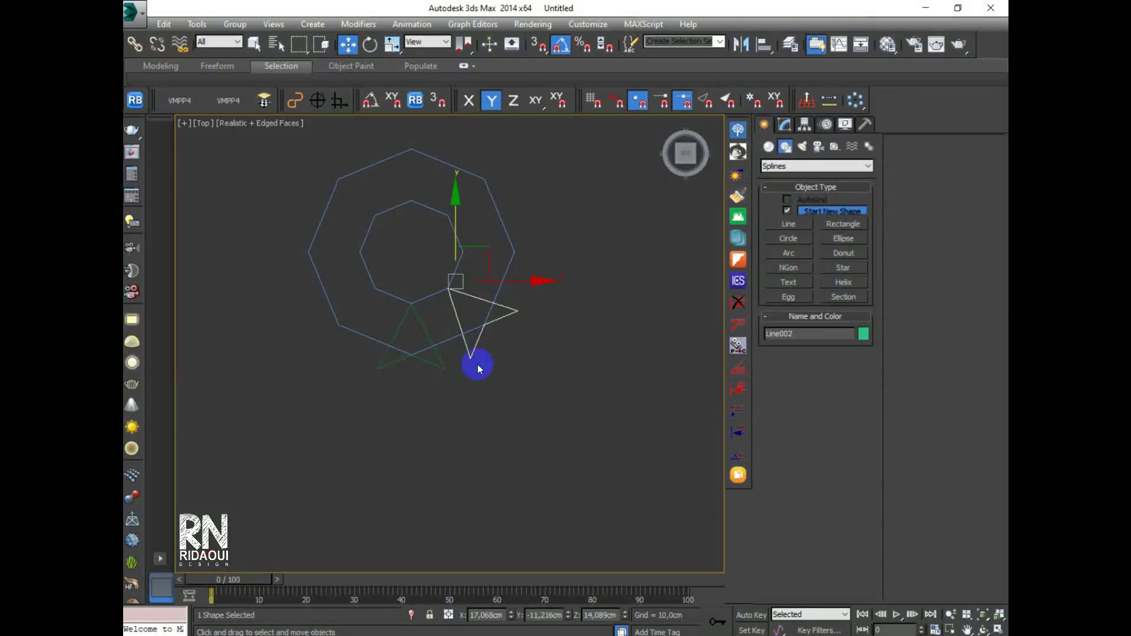
pyautogui.scroll(2, 498, 398)
pyautogui.press('Delete')
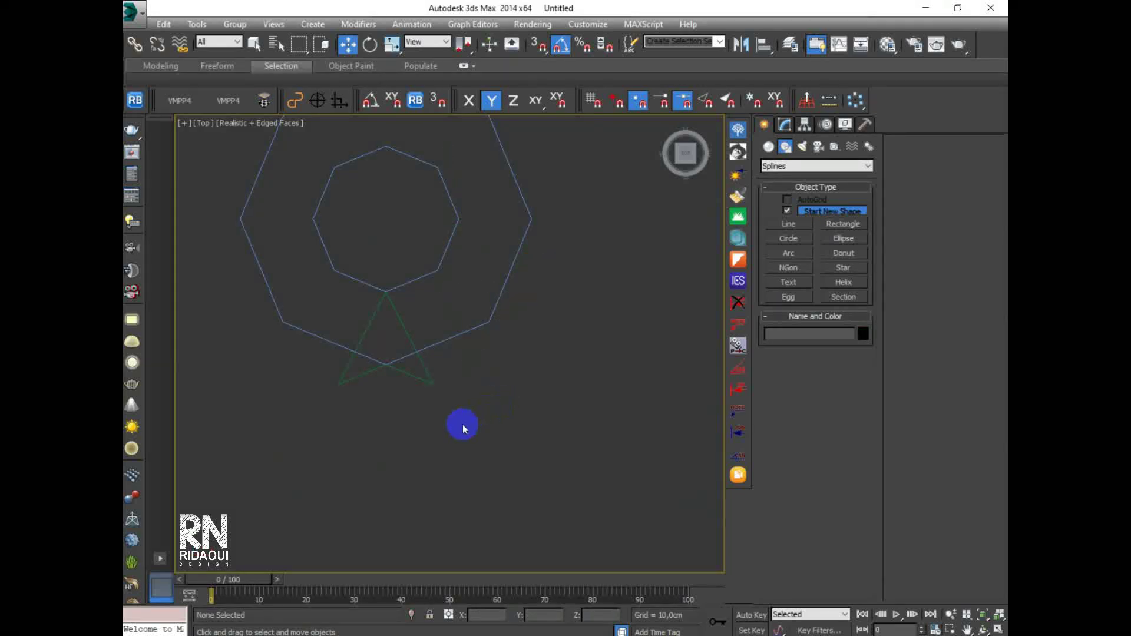
# - Clone the original line shape as one independent copy rotated 45 degrees about the Z axis
pyautogui.press('p')
pyautogui.moveTo(439, 436); pyautogui.dragTo(504, 387, button='middle')
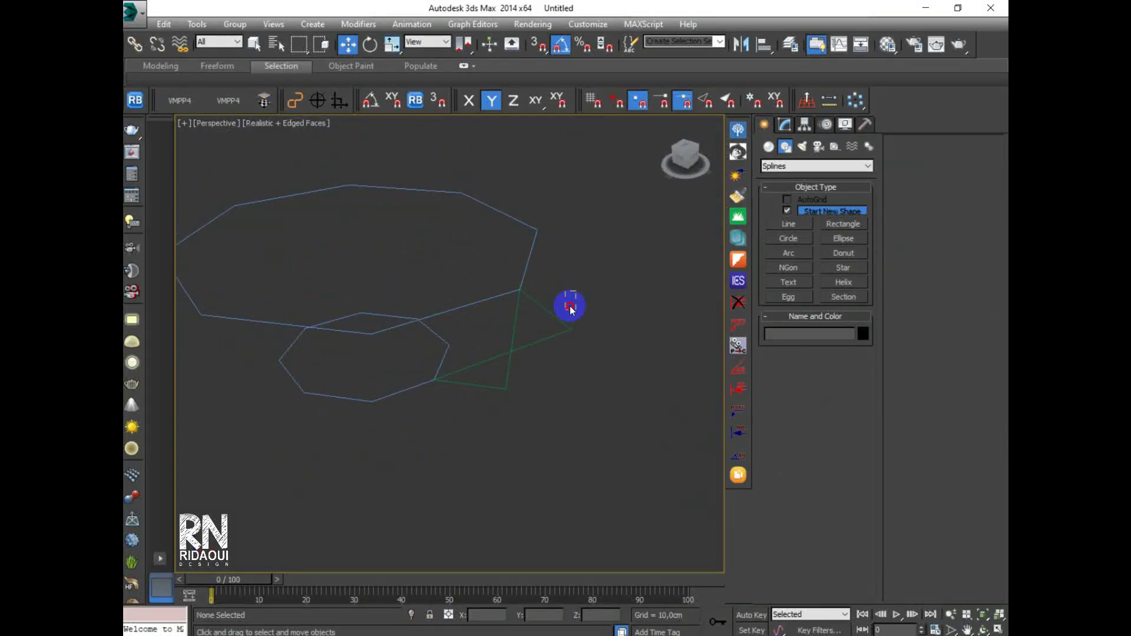
pyautogui.click(546, 353)
pyautogui.click(370, 44)
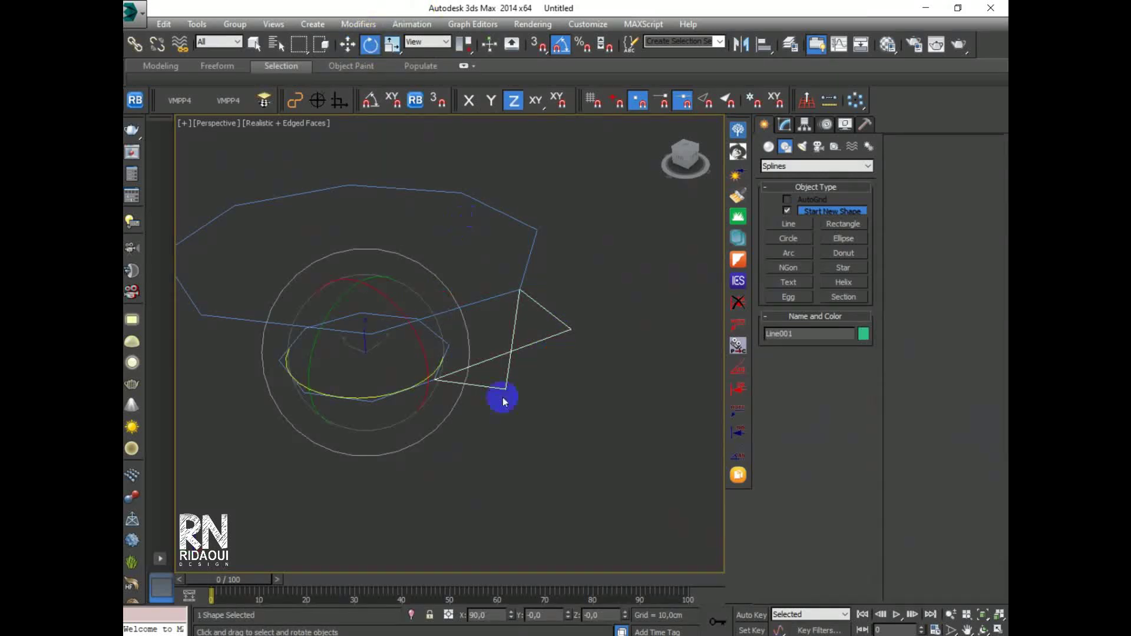
pyautogui.moveTo(379, 399); pyautogui.dragTo(439, 455, button='middle')
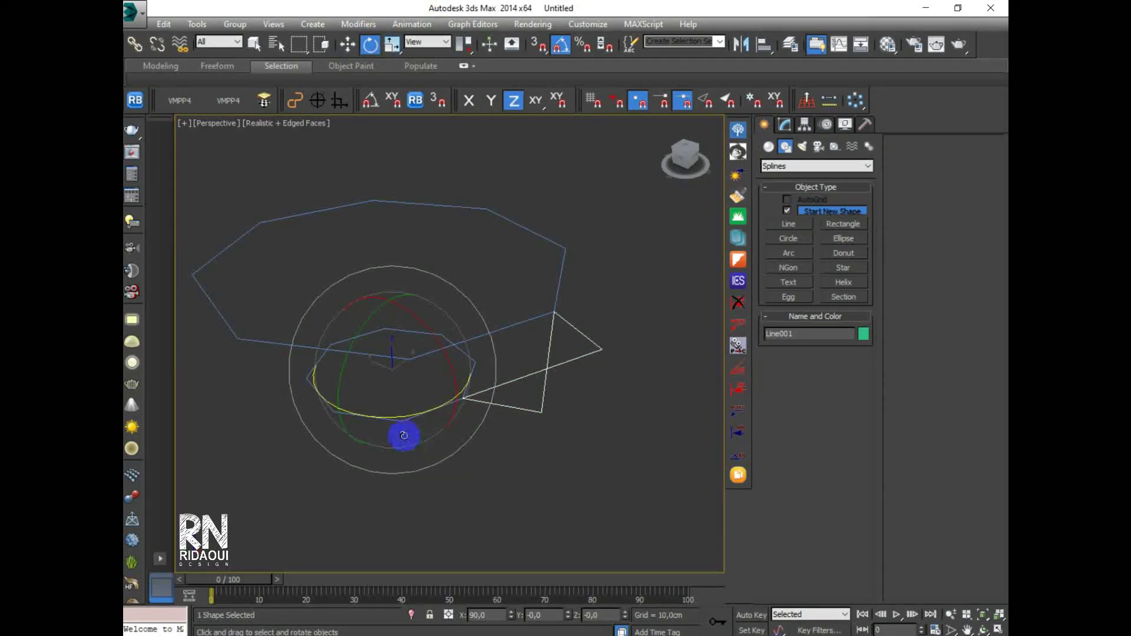
pyautogui.moveTo(371, 422); pyautogui.dragTo(383, 419)
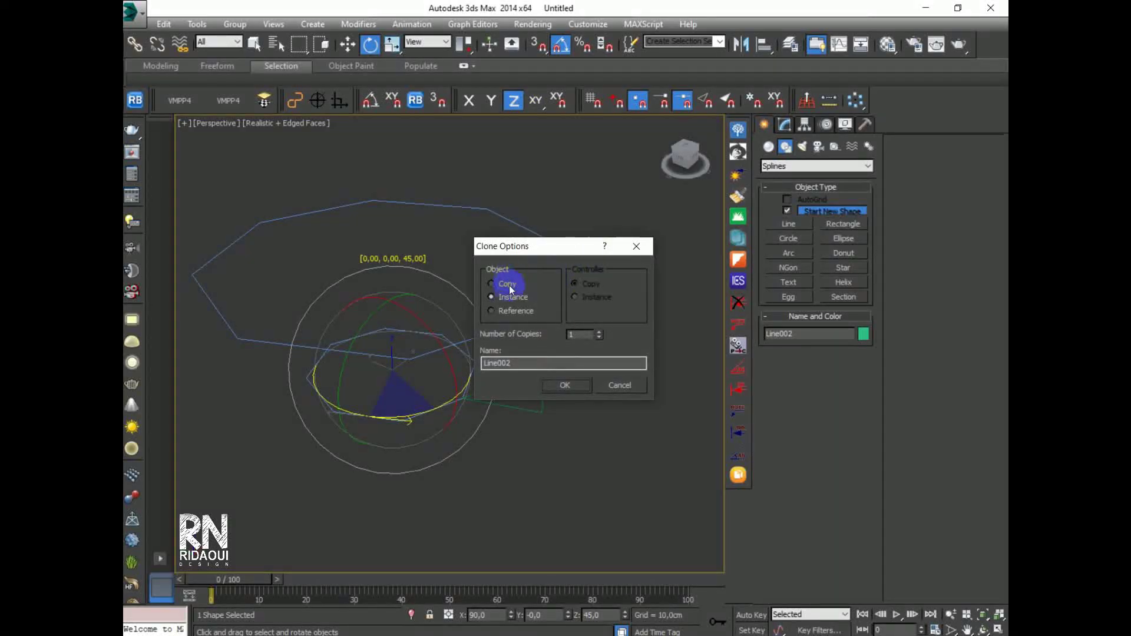
pyautogui.click(560, 384)
pyautogui.moveTo(556, 408); pyautogui.dragTo(537, 411, button='middle')
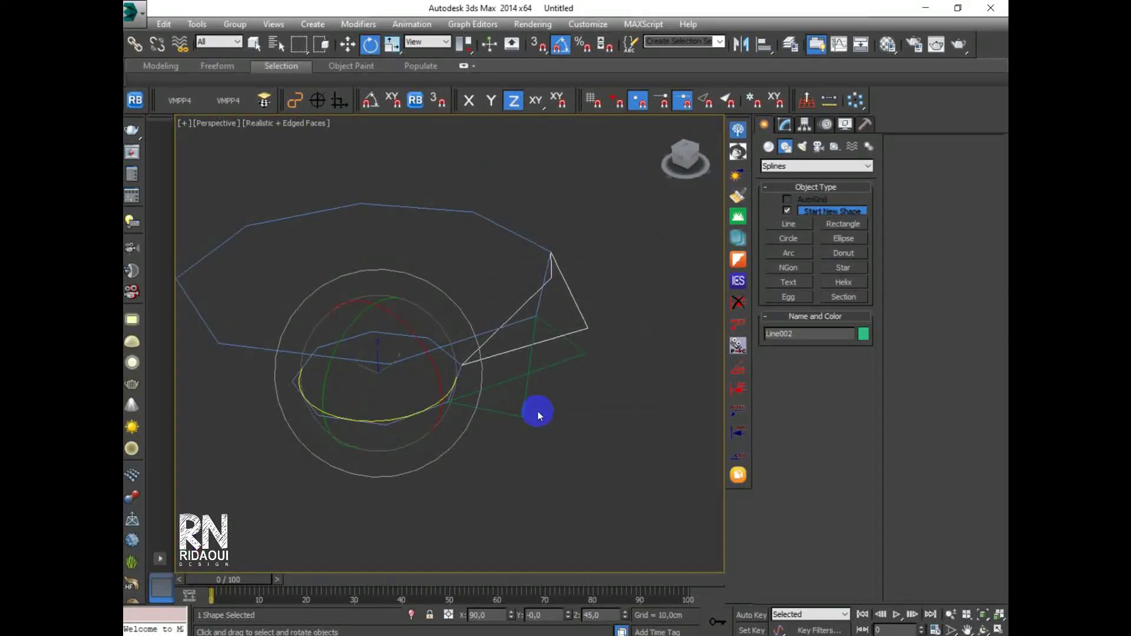
# - Examine the outer corners of the original line shape and its rotated copy from the top view
pyautogui.press('t')
pyautogui.click(597, 298)
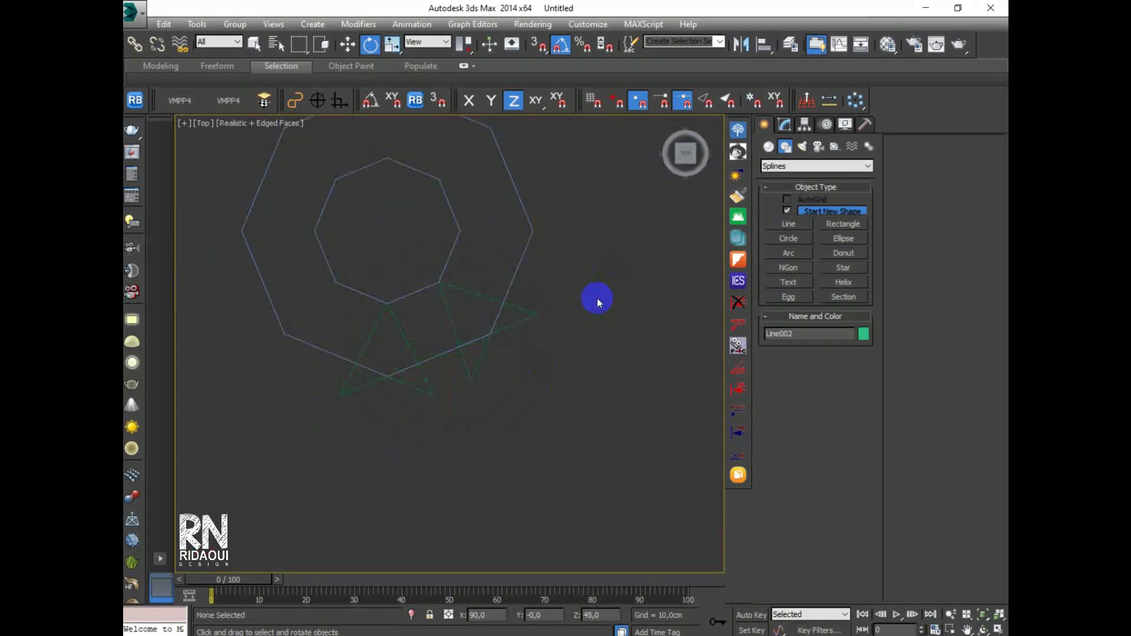
pyautogui.click(348, 47)
pyautogui.moveTo(476, 369); pyautogui.dragTo(510, 377, button='middle')
pyautogui.scroll(3, 517, 400)
pyautogui.scroll(2, 477, 421)
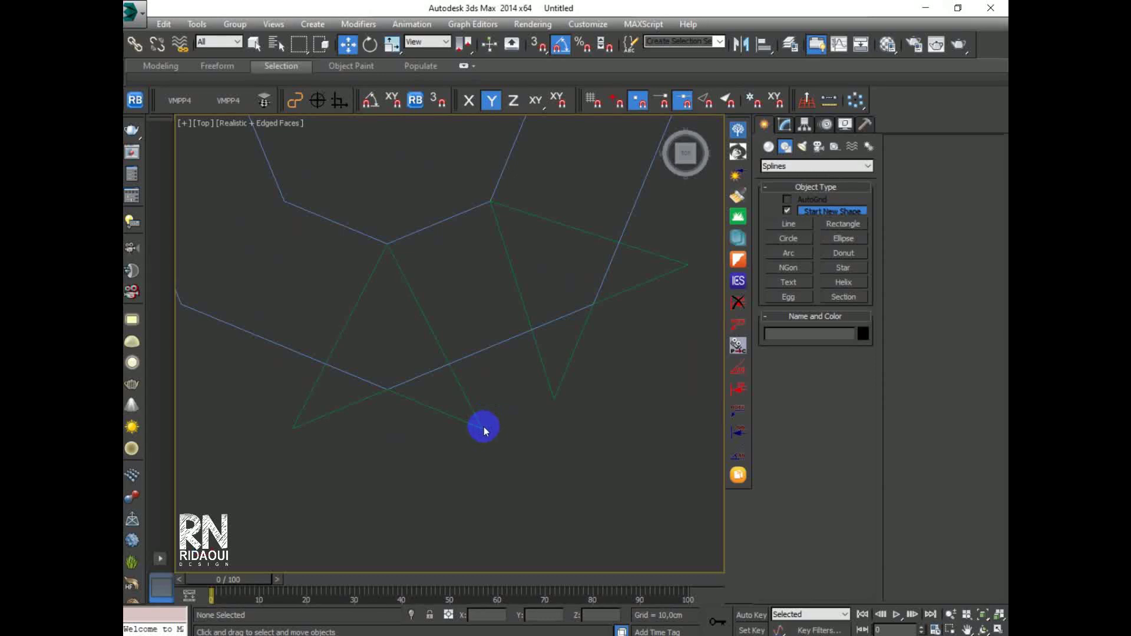
pyautogui.click(785, 124)
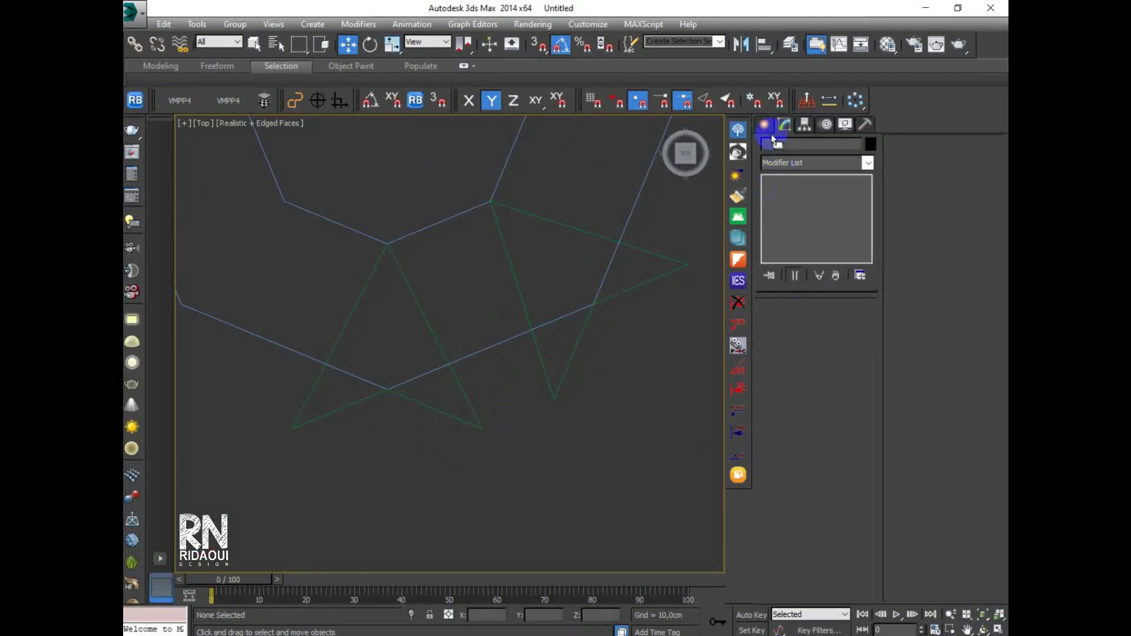
pyautogui.click(767, 128)
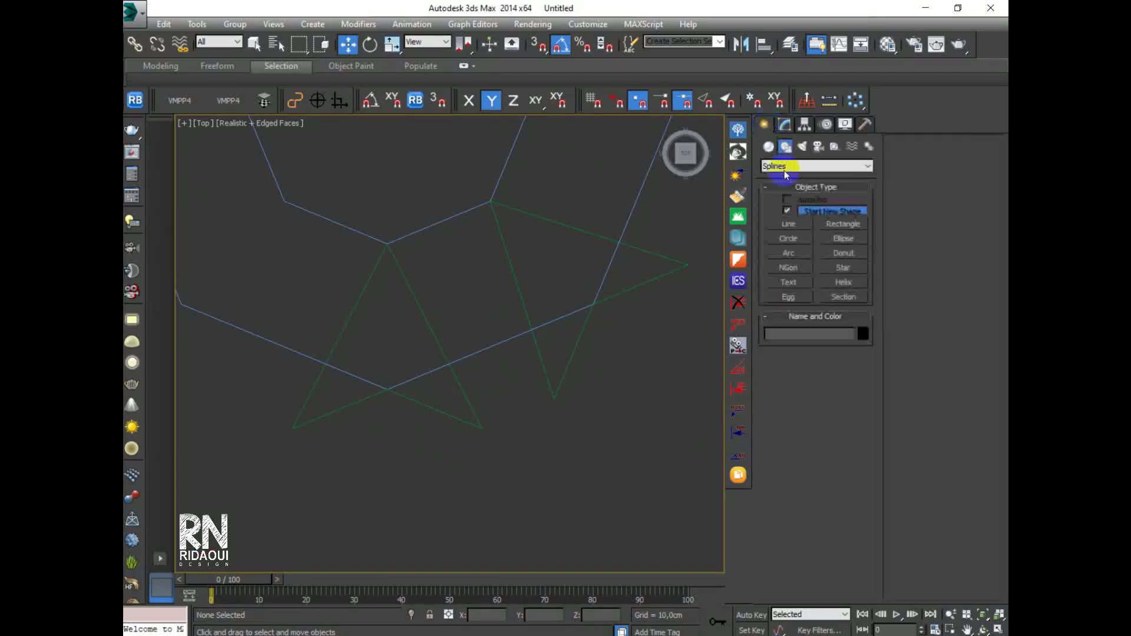
# - Try moving the original shape's outer vertex in the XY plane toward the rotated copy, and undo the move
pyautogui.click(476, 423)
pyautogui.click(784, 125)
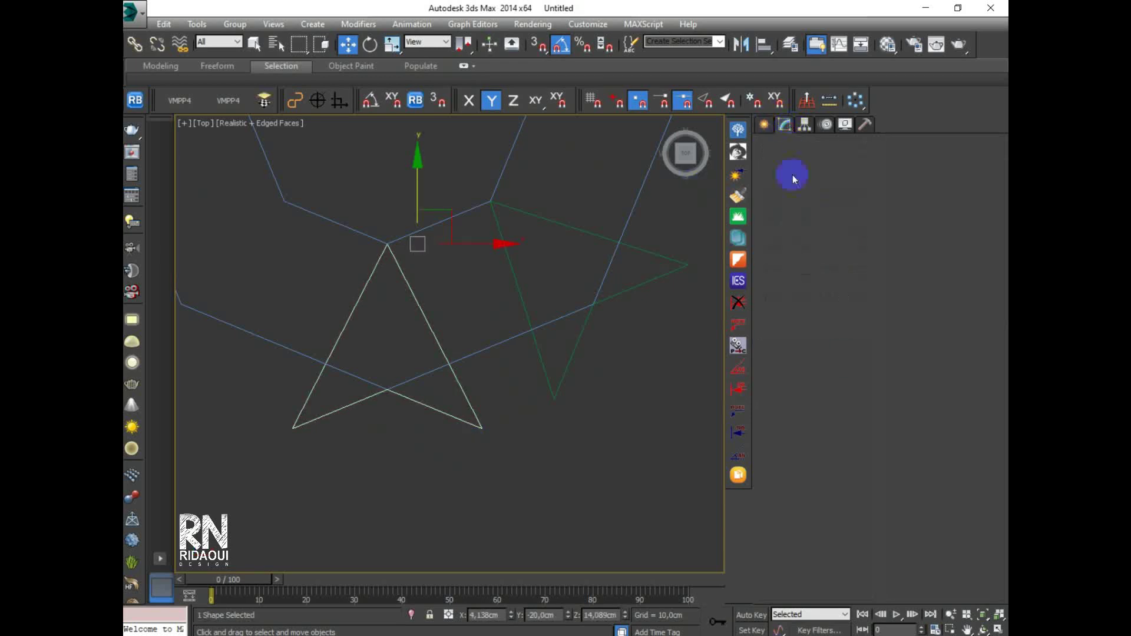
pyautogui.click(791, 402)
pyautogui.click(481, 428)
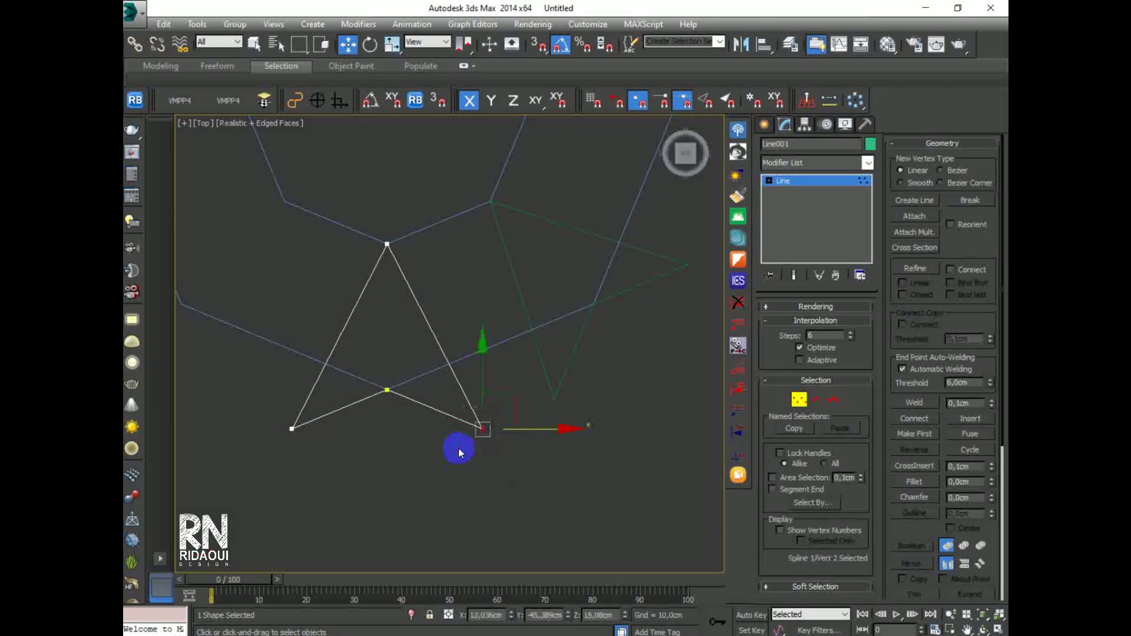
pyautogui.moveTo(516, 402); pyautogui.dragTo(534, 390)
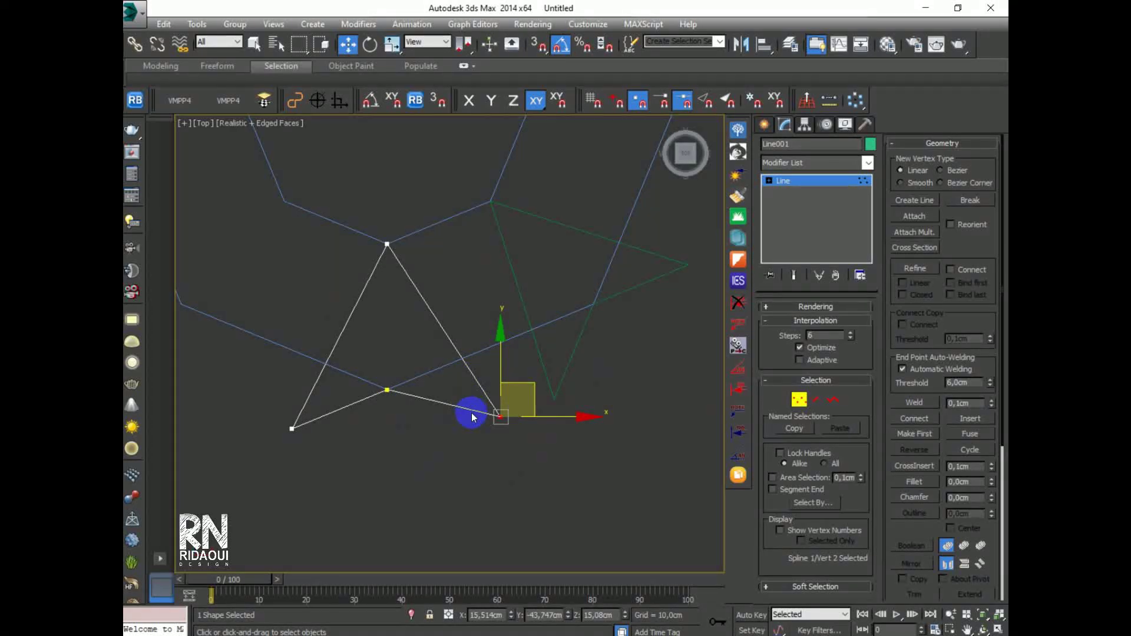
pyautogui.moveTo(472, 417); pyautogui.dragTo(472, 417)
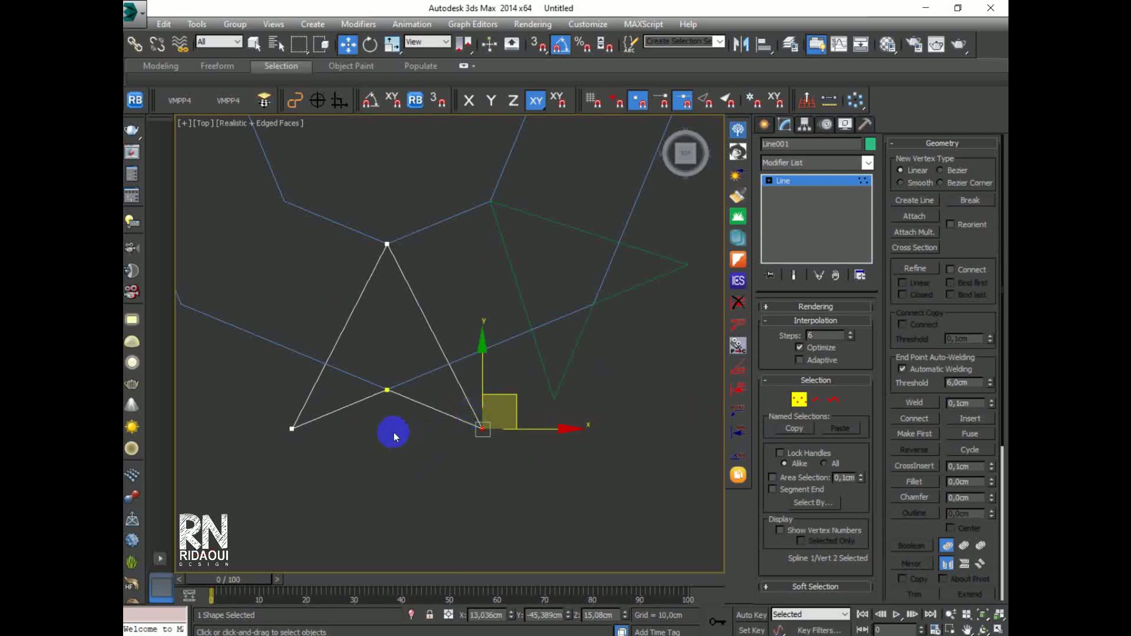
pyautogui.moveTo(461, 422); pyautogui.dragTo(446, 442, button='middle')
pyautogui.moveTo(568, 396); pyautogui.dragTo(517, 419)
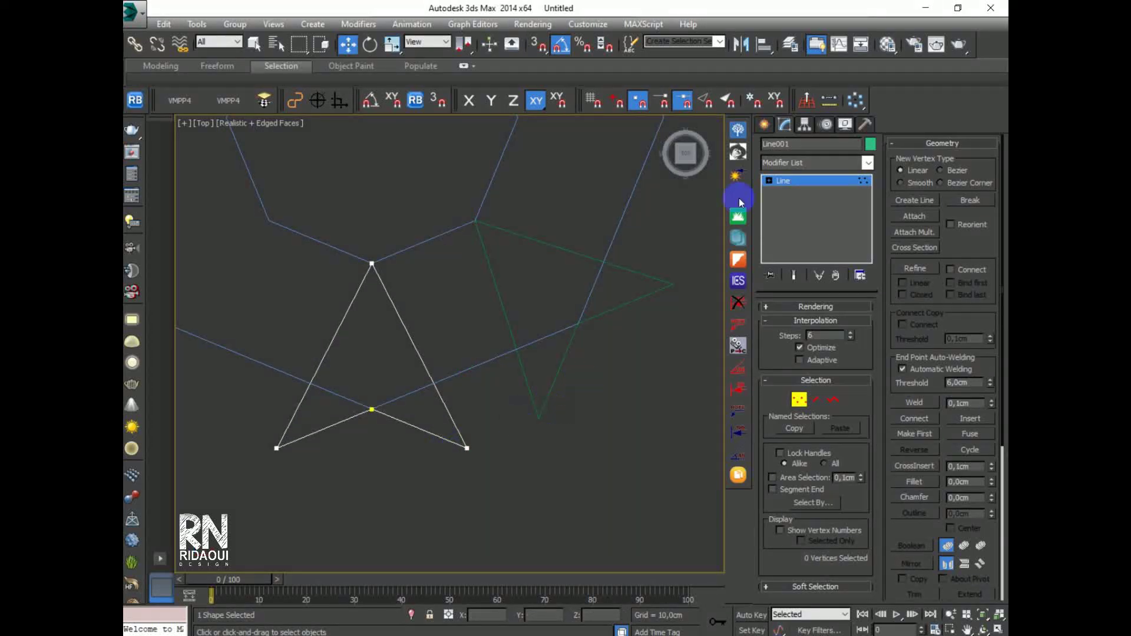
# - Leave vertex editing and delete the rotated copy of the line shape
pyautogui.click(764, 124)
pyautogui.click(571, 374)
pyautogui.click(534, 403)
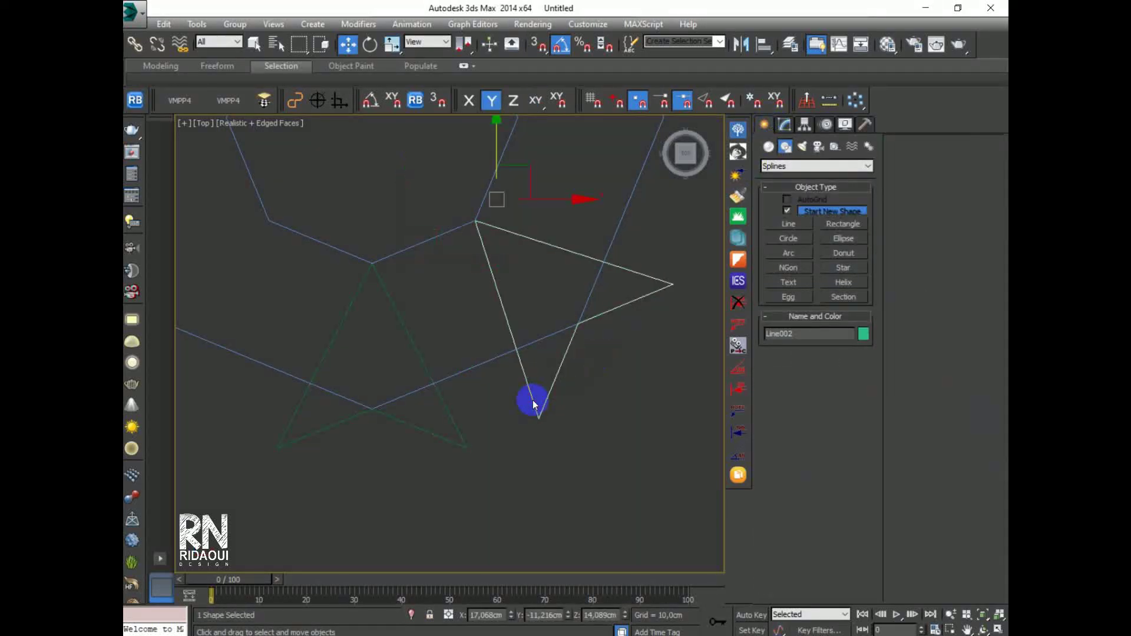
pyautogui.click(457, 450)
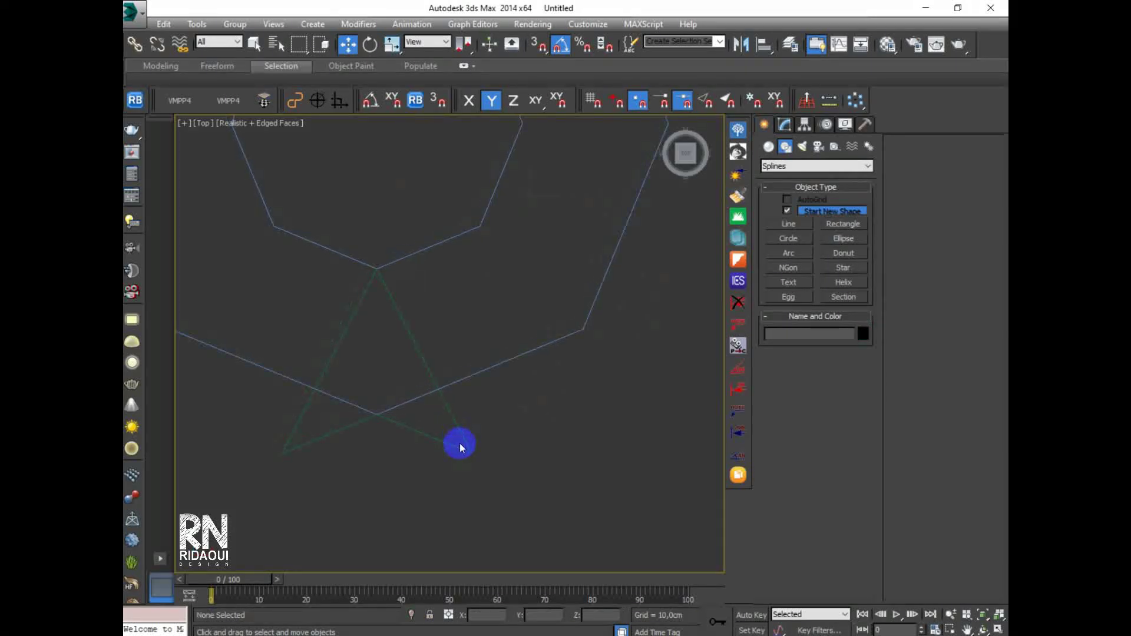
# - In the front view, delete the left-hand spline of the attached diamond-like line shape
pyautogui.press('f')
pyautogui.moveTo(450, 408); pyautogui.dragTo(452, 413, button='middle')
pyautogui.scroll(2, 500, 352)
pyautogui.moveTo(519, 330); pyautogui.dragTo(493, 370)
pyautogui.click(784, 124)
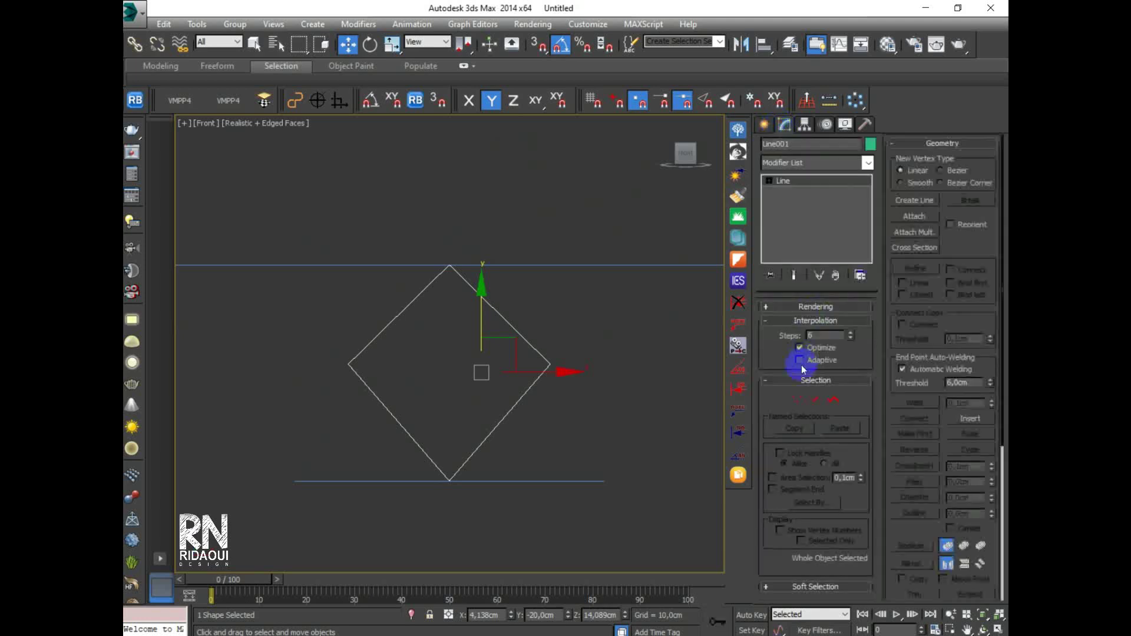
pyautogui.click(831, 401)
pyautogui.moveTo(399, 295); pyautogui.dragTo(358, 412)
pyautogui.press('Delete')
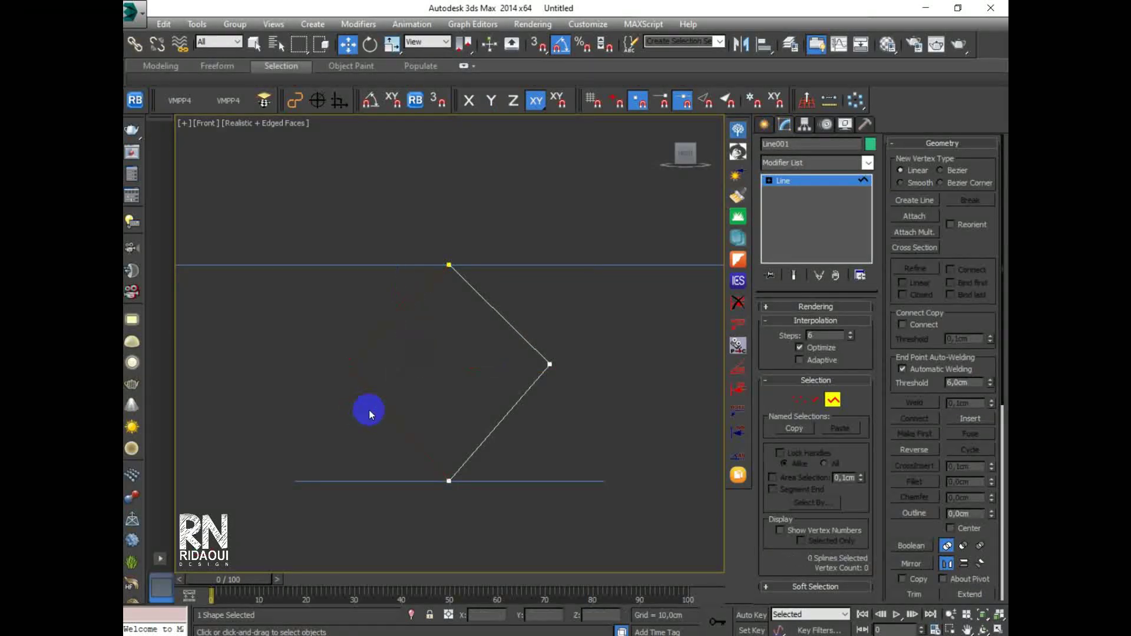
# - Mirror the remaining bent line about the X axis as a clone with 0 cm offset
pyautogui.click(771, 124)
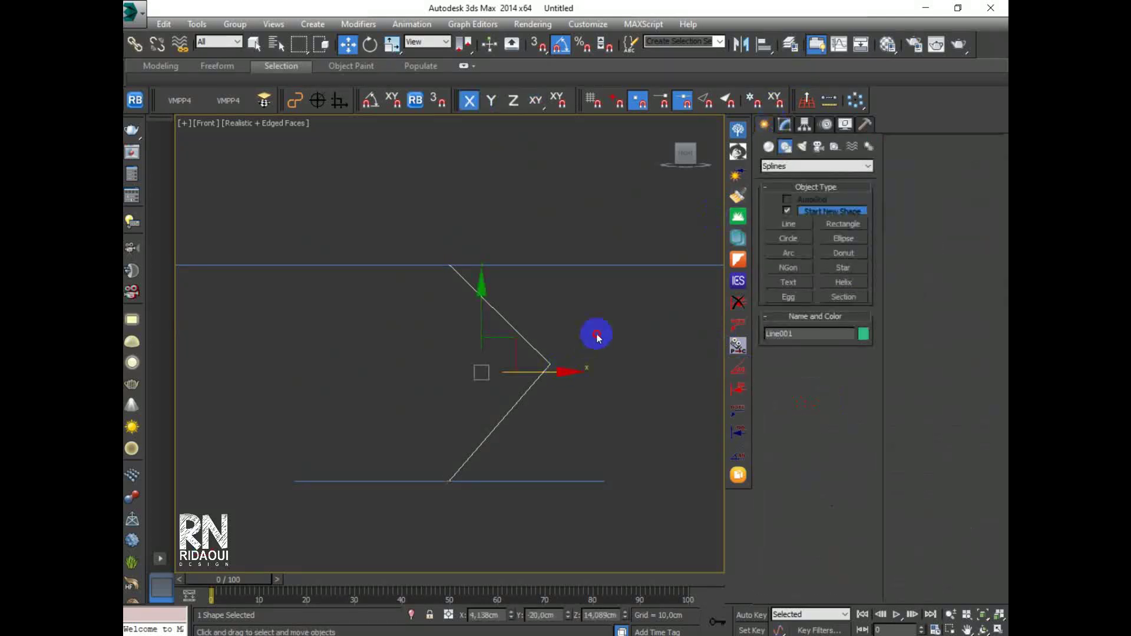
pyautogui.click(818, 45)
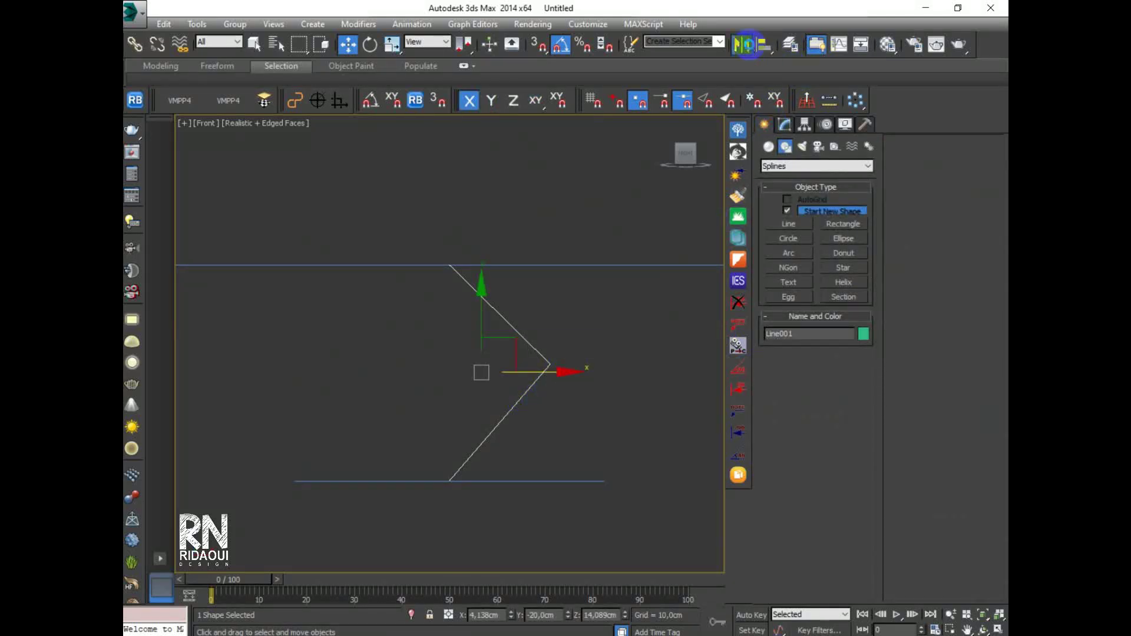
pyautogui.click(745, 44)
pyautogui.moveTo(581, 209); pyautogui.dragTo(670, 223)
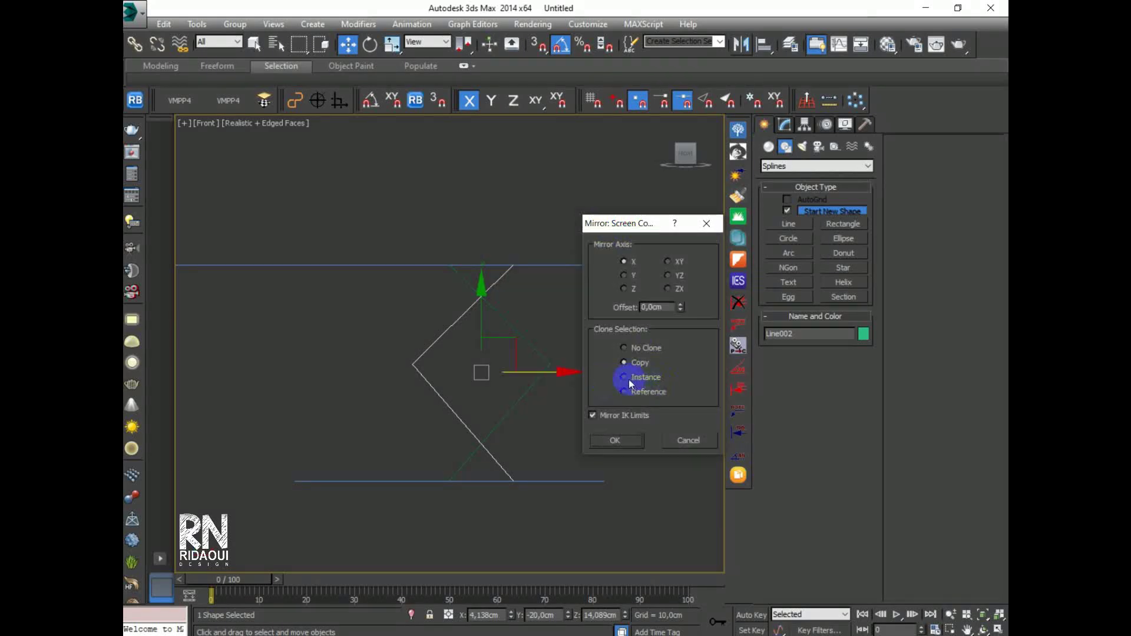
pyautogui.click(626, 442)
# - Move the mirrored line outward along the Y axis, away from the original line, in the perspective view
pyautogui.scroll(3, 516, 373)
pyautogui.moveTo(498, 372); pyautogui.dragTo(443, 371)
pyautogui.press('p')
pyautogui.keyDown('alt'); pyautogui.moveTo(442, 371); pyautogui.dragTo(462, 348, button='middle'); pyautogui.keyUp('alt')
pyautogui.scroll(5, 472, 321)
pyautogui.scroll(3, 369, 177)
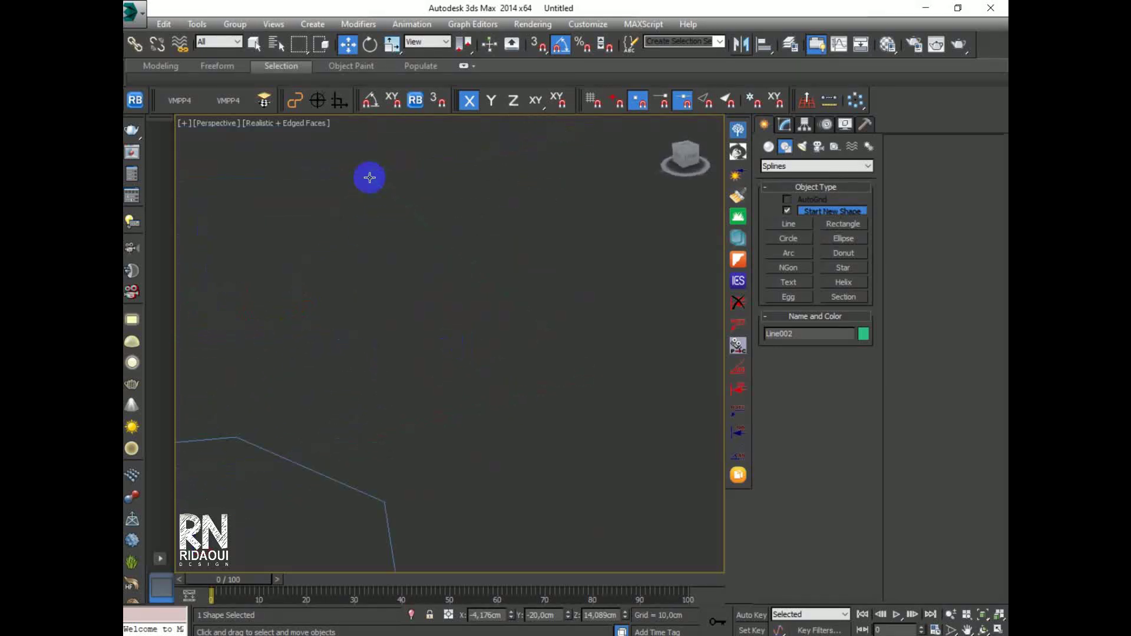
pyautogui.scroll(-8, 407, 323)
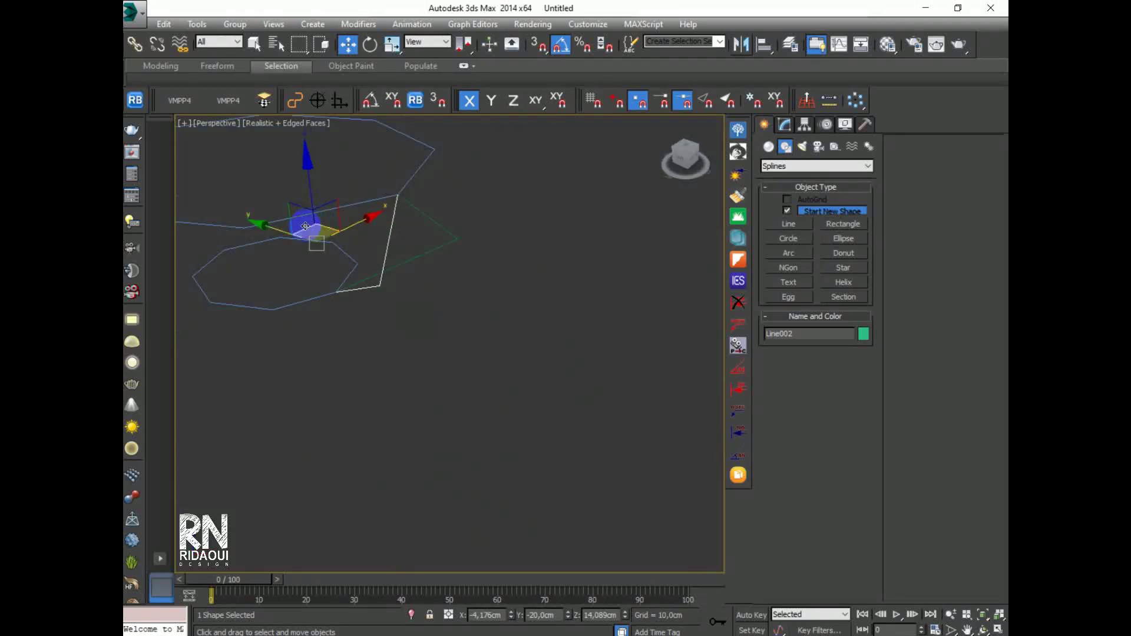
pyautogui.moveTo(283, 232); pyautogui.dragTo(315, 251)
pyautogui.keyDown('alt'); pyautogui.moveTo(436, 198); pyautogui.dragTo(485, 155, button='middle'); pyautogui.keyUp('alt')
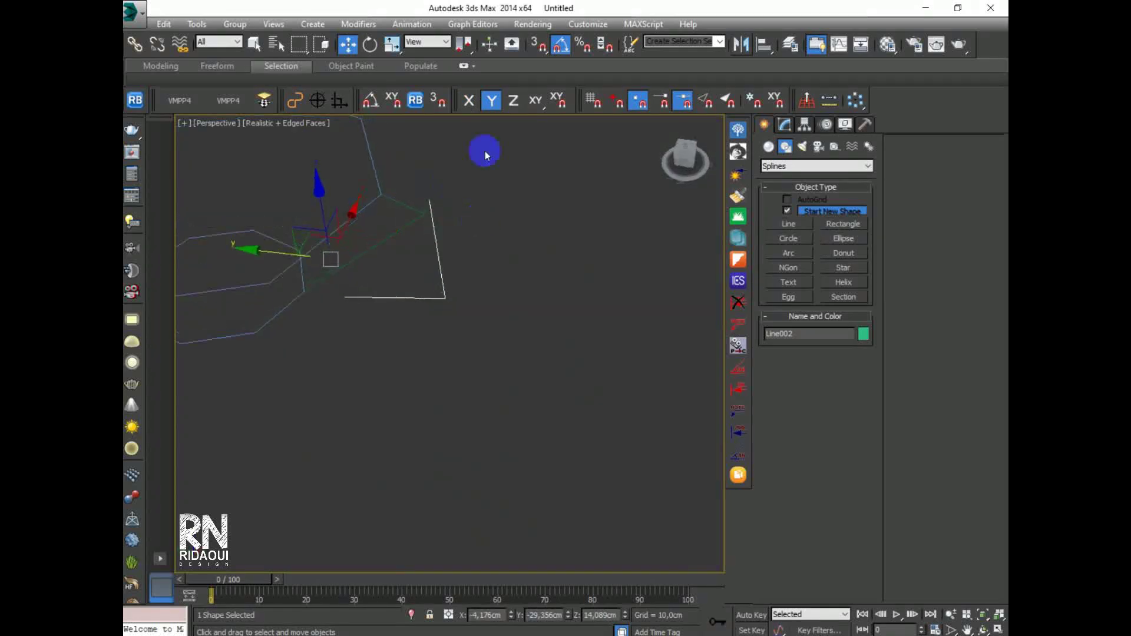
# - Enable vertex snap, move the mirrored line's end vertex onto the original line's octagon corner, and select both lines
pyautogui.click(533, 50)
pyautogui.scroll(3, 424, 207)
pyautogui.moveTo(424, 207); pyautogui.dragTo(472, 289, button='middle')
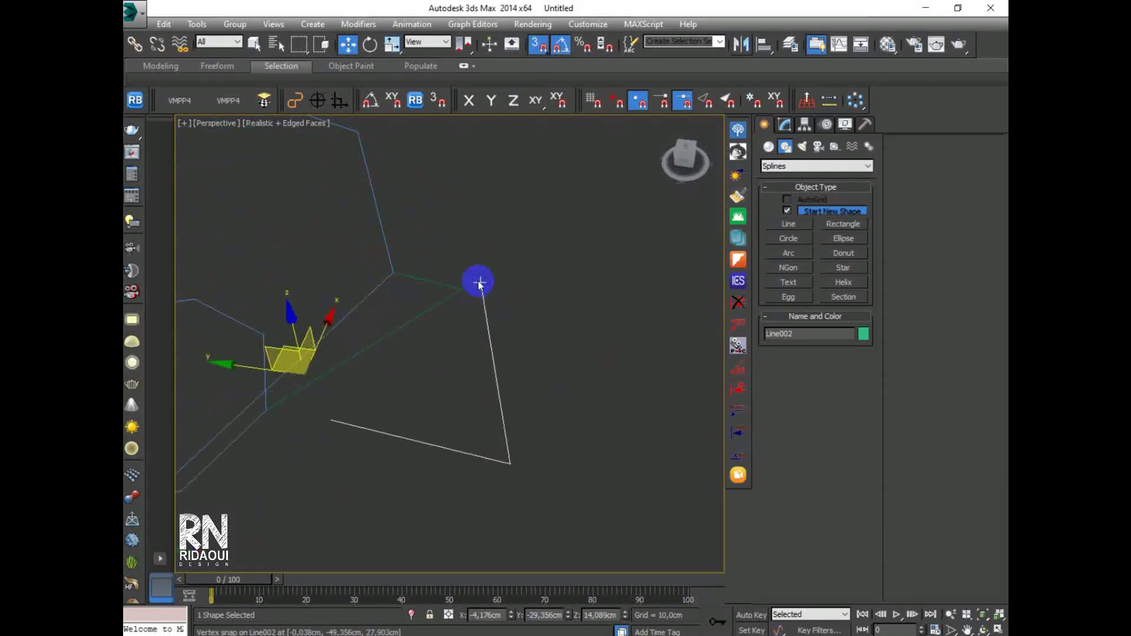
pyautogui.moveTo(480, 286)
pyautogui.keyDown('alt'); pyautogui.mouseDown(button='middle')
pyautogui.moveTo(404, 283)
pyautogui.moveTo(500, 328)
pyautogui.moveTo(459, 300)
pyautogui.moveTo(523, 306)
pyautogui.moveTo(457, 319)
pyautogui.moveTo(487, 303)
pyautogui.mouseUp(button='middle'); pyautogui.keyUp('alt')
pyautogui.moveTo(480, 316); pyautogui.dragTo(290, 335)
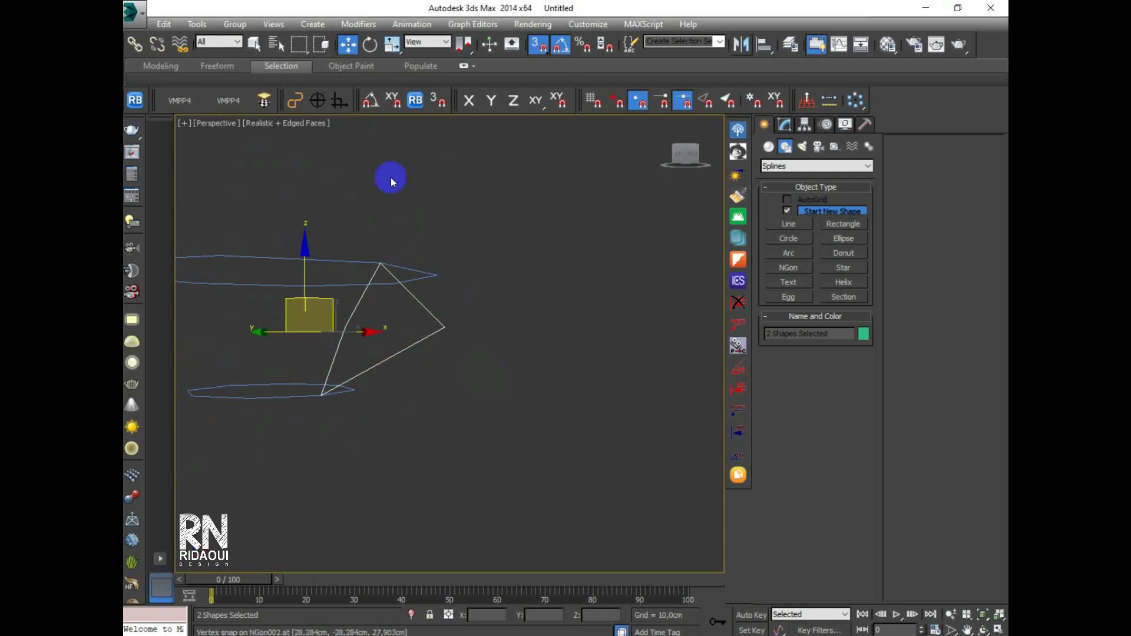
# - Clone the selected line pair as instances around the octagons, rotating 45° about the Z axis around the transform coordinate center
pyautogui.click(370, 45)
pyautogui.moveTo(450, 333); pyautogui.dragTo(535, 399, button='middle')
pyautogui.moveTo(464, 55); pyautogui.dragTo(462, 132)
pyautogui.keyDown('alt'); pyautogui.moveTo(505, 341); pyautogui.dragTo(341, 424, button='middle'); pyautogui.keyUp('alt')
pyautogui.click(537, 48)
pyautogui.keyDown('shift'); pyautogui.moveTo(334, 430); pyautogui.dragTo(344, 433); pyautogui.keyUp('shift')
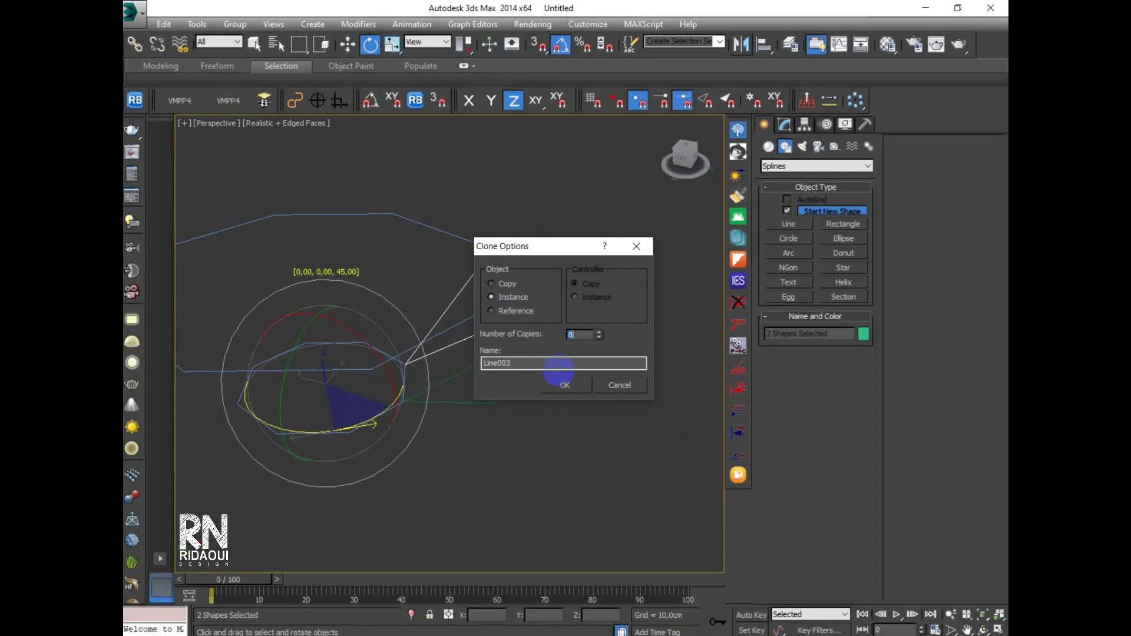
pyautogui.click(579, 386)
# - In the top view, enter vertex editing on the selected line pair and select its outer tip vertex for moving
pyautogui.moveTo(439, 403)
pyautogui.mouseDown(button='middle')
pyautogui.moveTo(523, 402)
pyautogui.moveTo(482, 392)
pyautogui.mouseUp(button='middle')
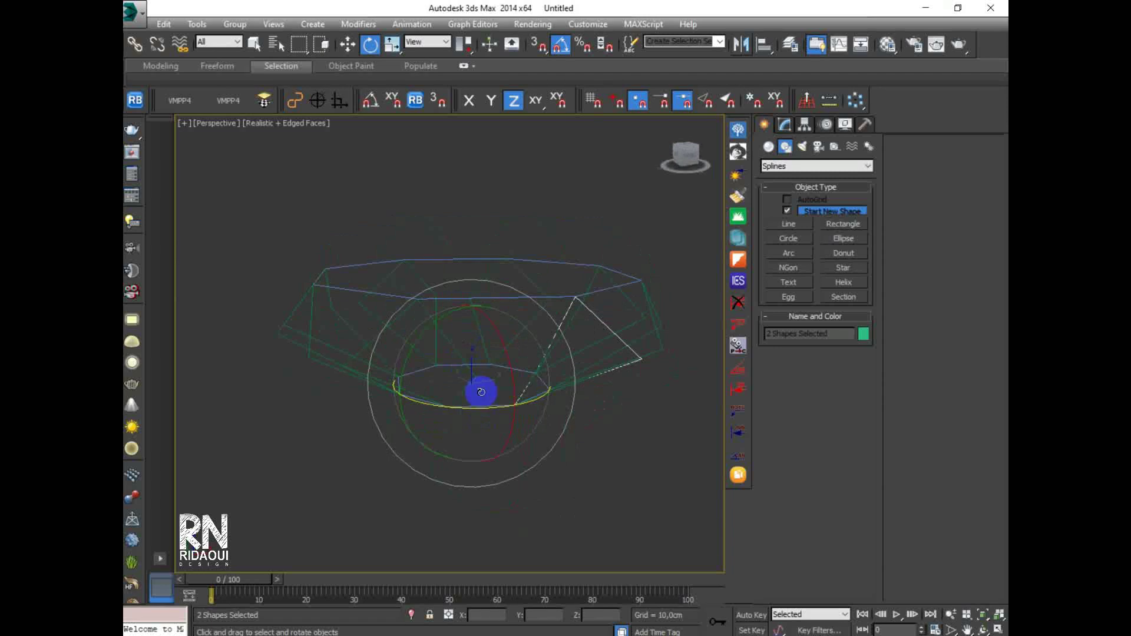
pyautogui.press('t')
pyautogui.scroll(-4, 485, 404)
pyautogui.click(486, 440)
pyautogui.scroll(3, 485, 424)
pyautogui.click(483, 410)
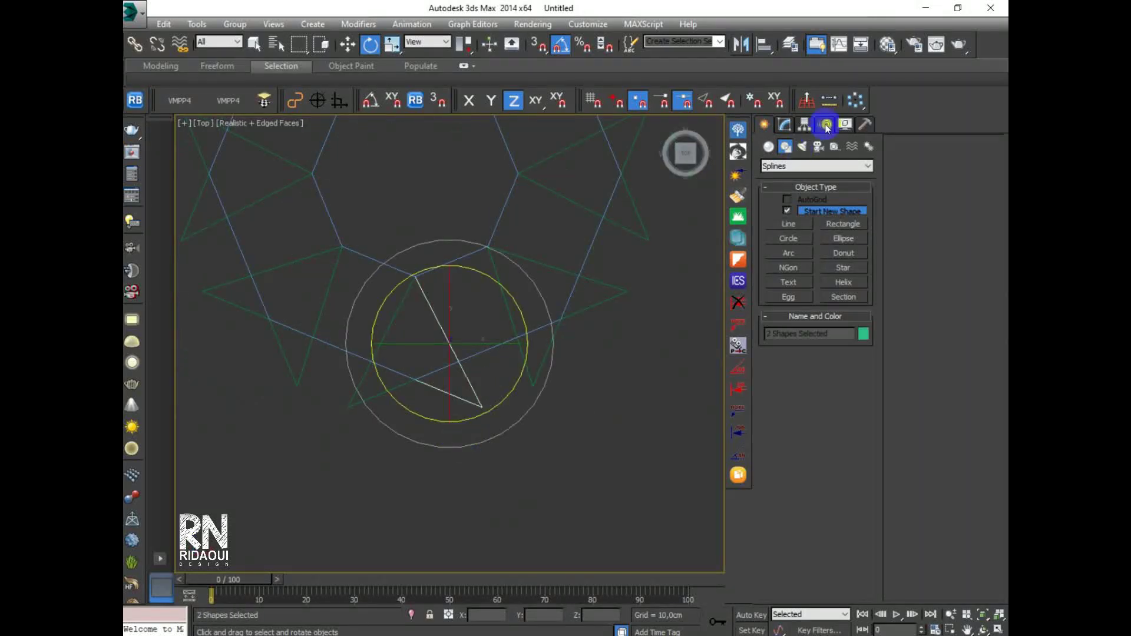
pyautogui.click(786, 125)
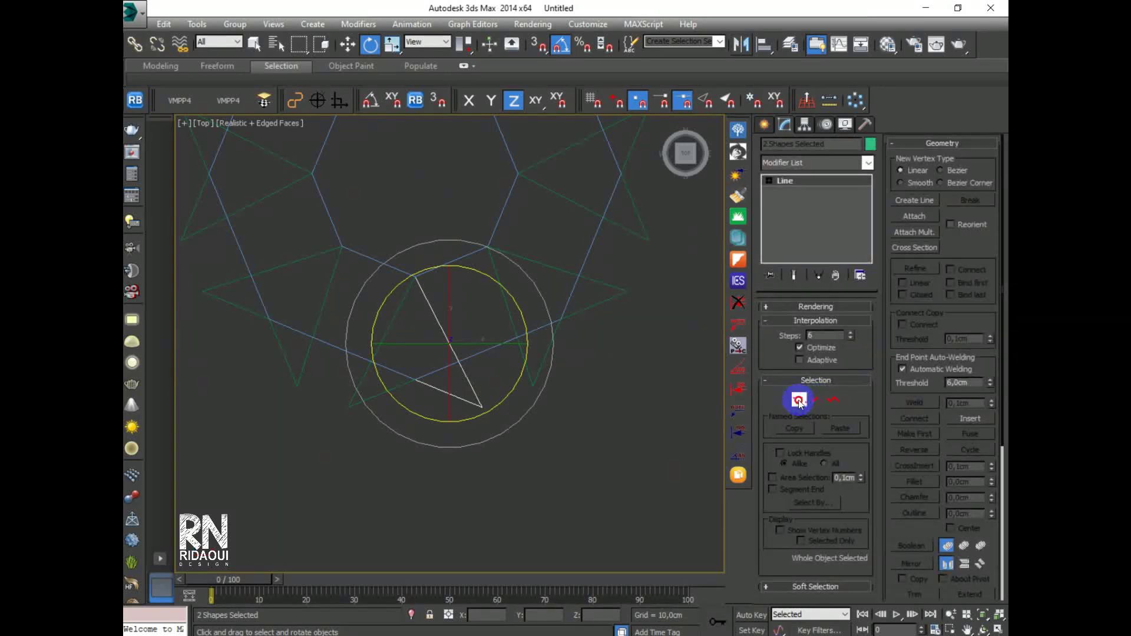
pyautogui.click(799, 401)
pyautogui.scroll(4, 452, 454)
pyautogui.click(503, 422)
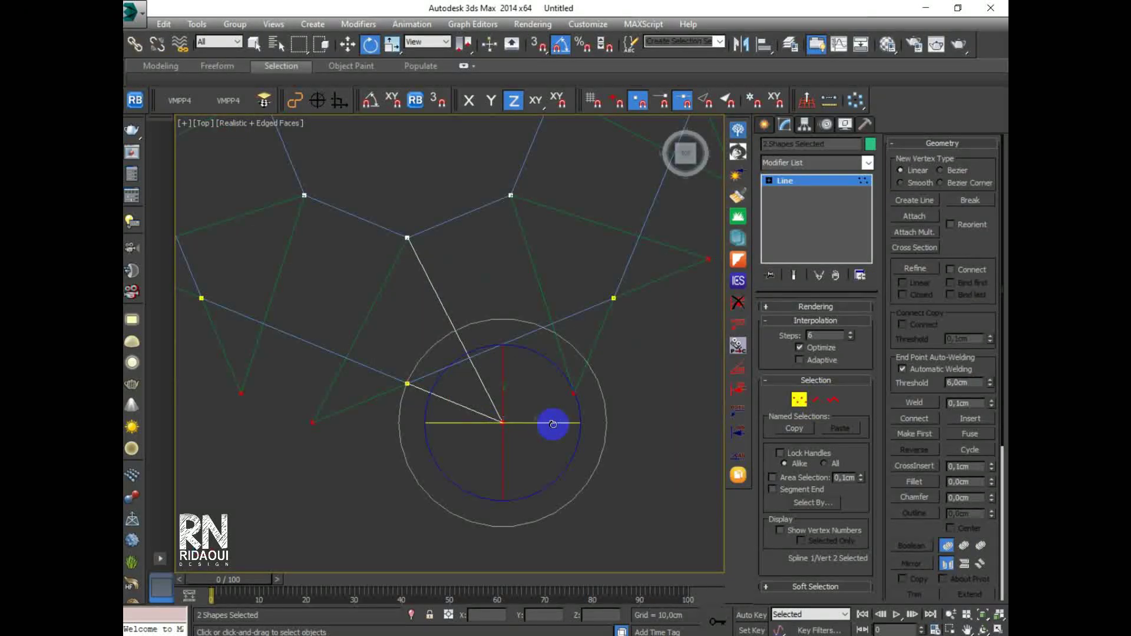
pyautogui.click(349, 44)
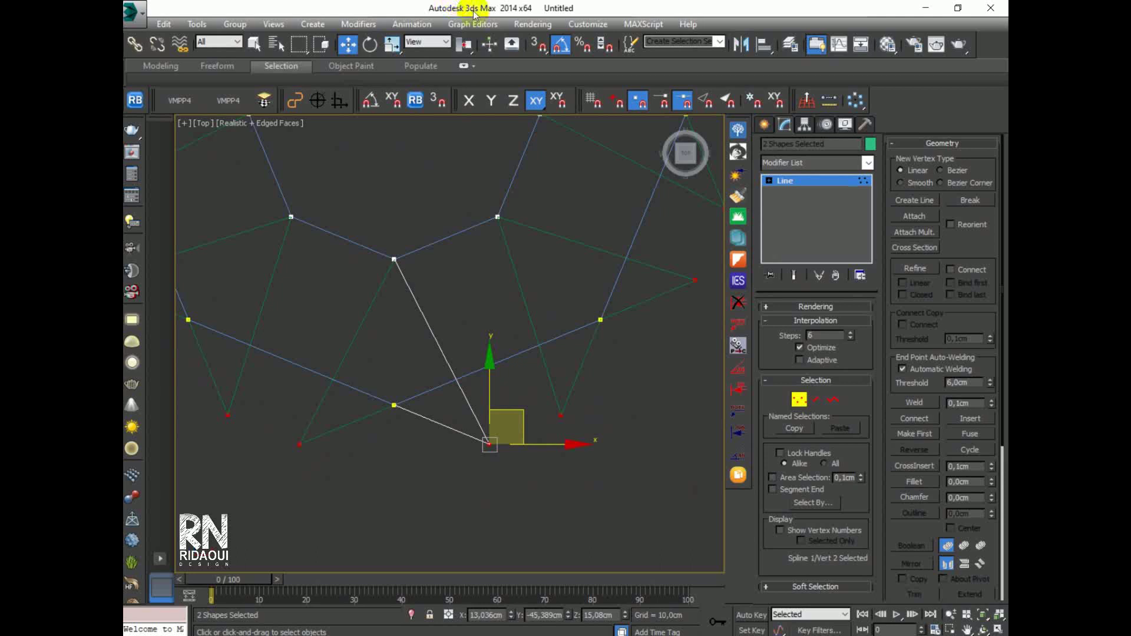
# - Try the World, Local, Gimbal, Grid and Screen reference coordinate systems on the selected vertex, and return to View
pyautogui.click(441, 41)
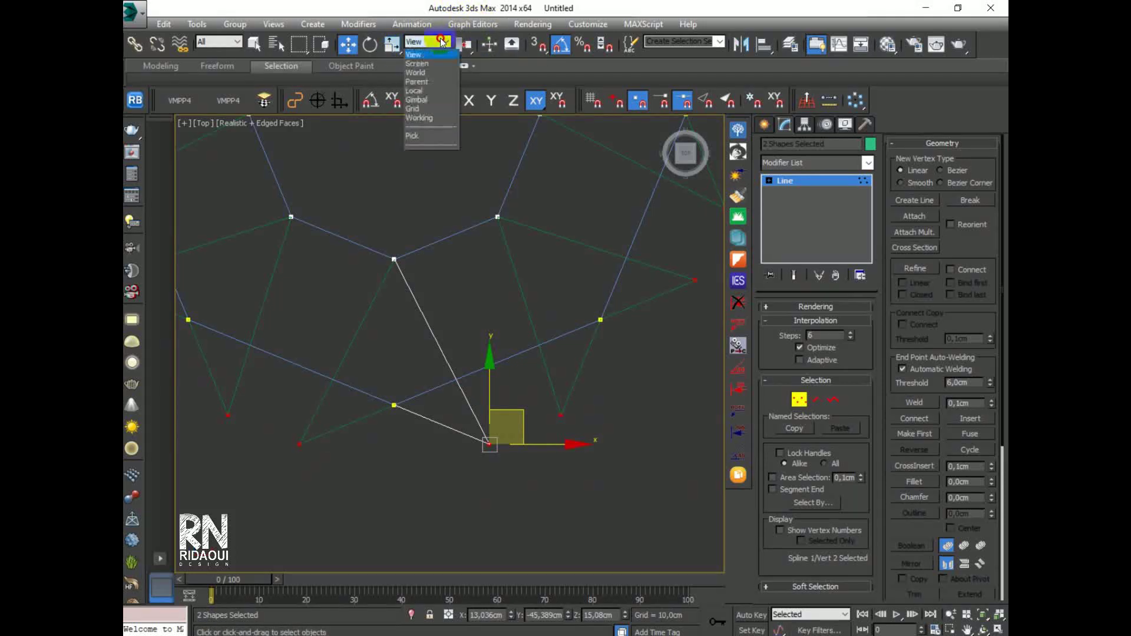
pyautogui.click(396, 50)
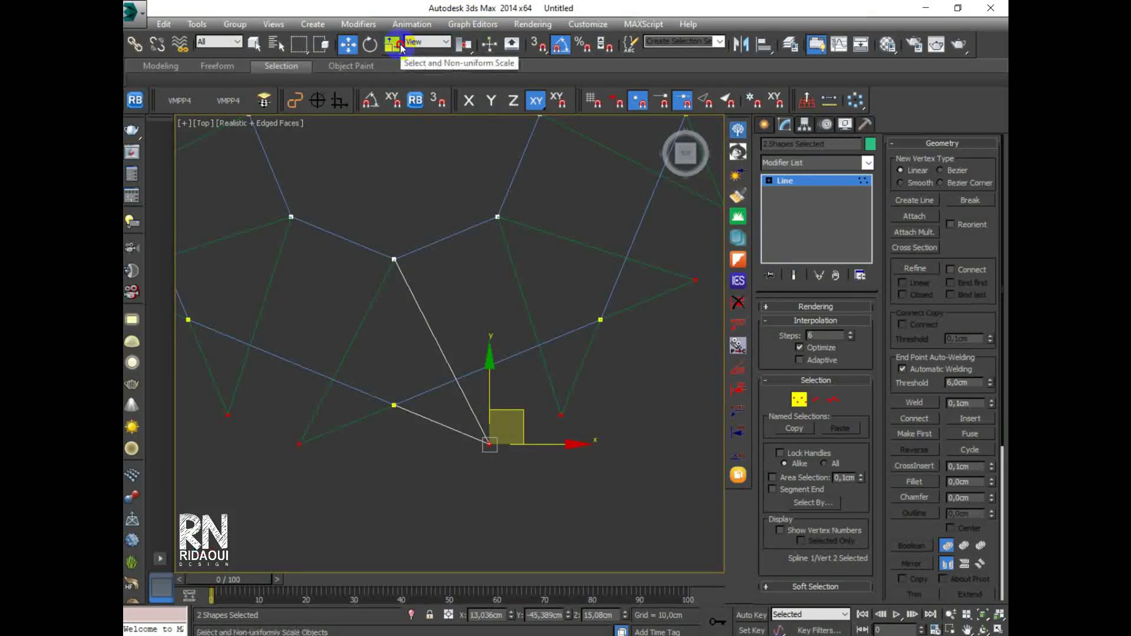
pyautogui.moveTo(399, 53); pyautogui.dragTo(400, 61)
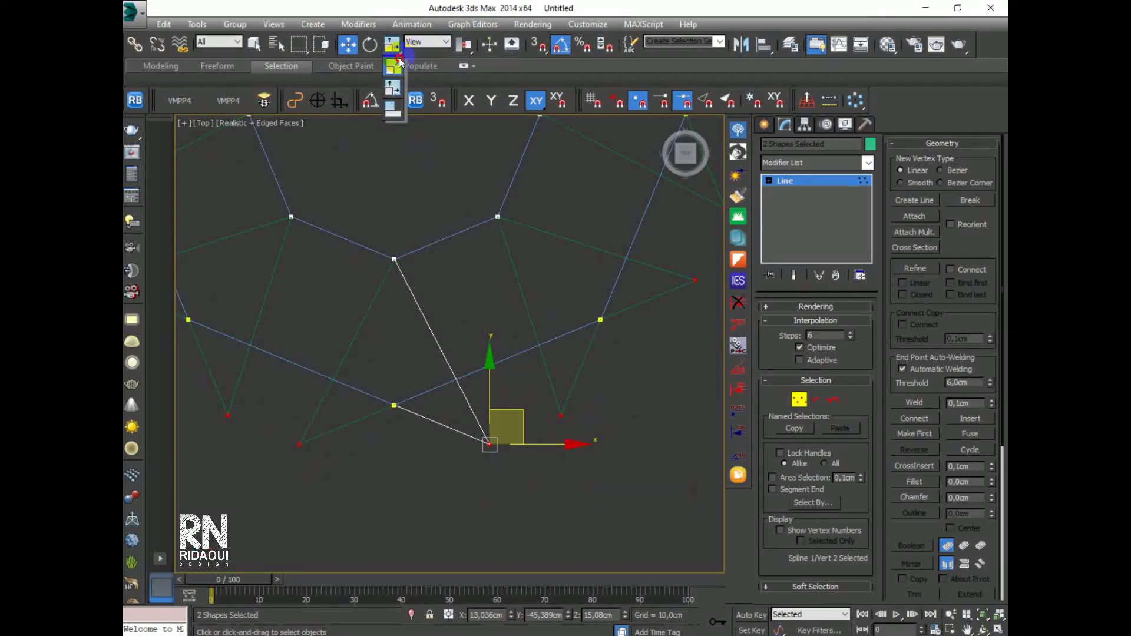
pyautogui.click(443, 42)
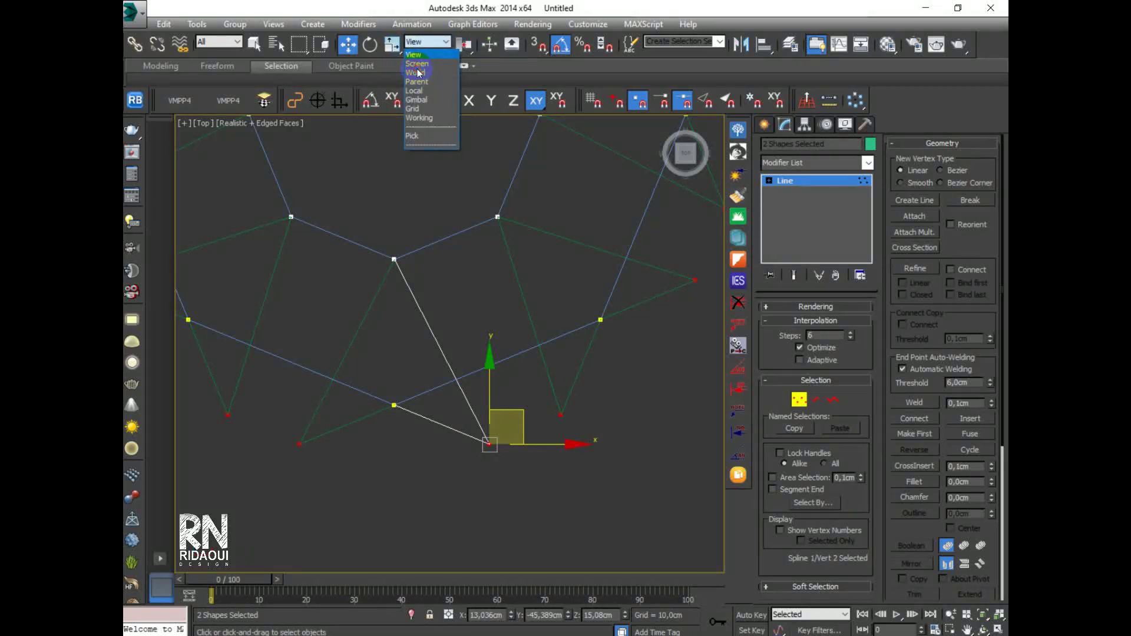
pyautogui.click(418, 71)
pyautogui.click(437, 41)
pyautogui.click(415, 91)
pyautogui.click(443, 42)
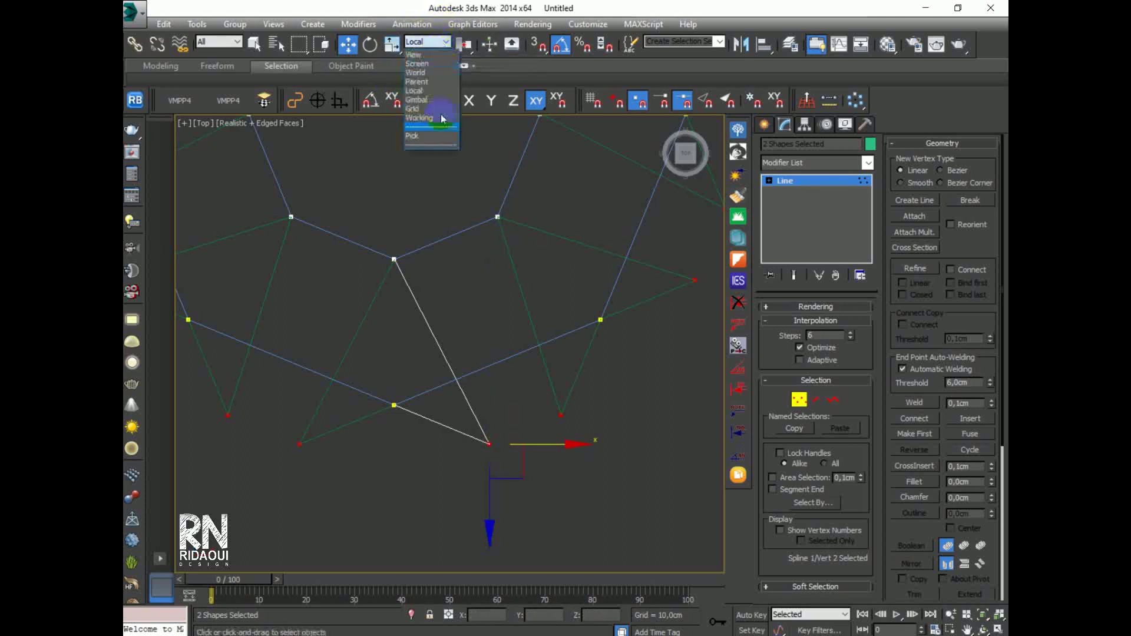
pyautogui.click(424, 100)
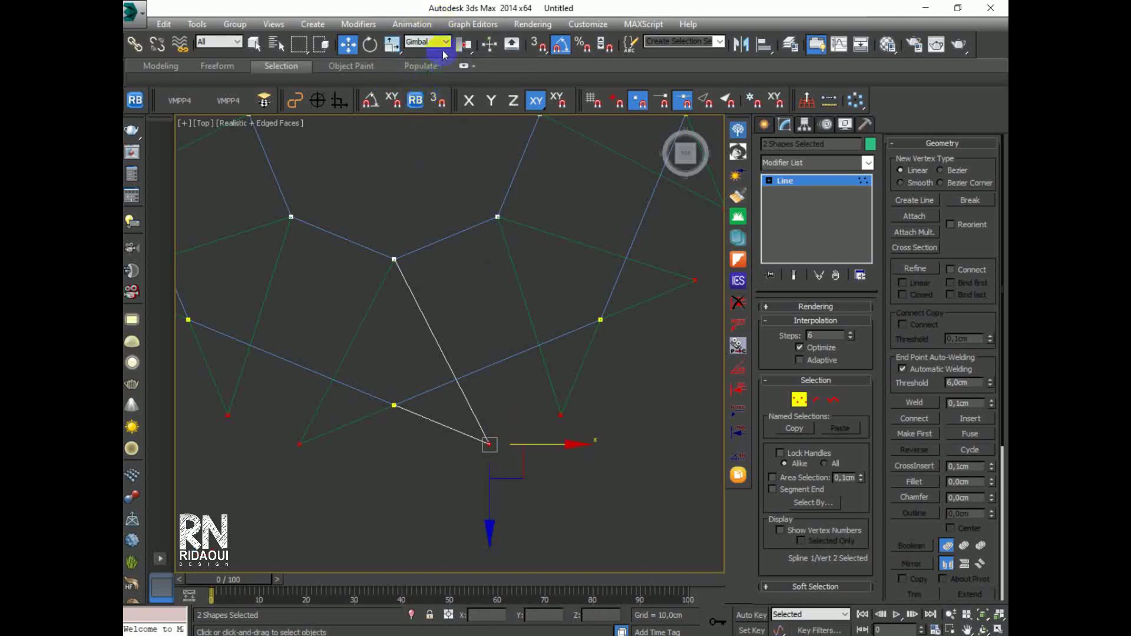
pyautogui.click(442, 42)
pyautogui.click(415, 110)
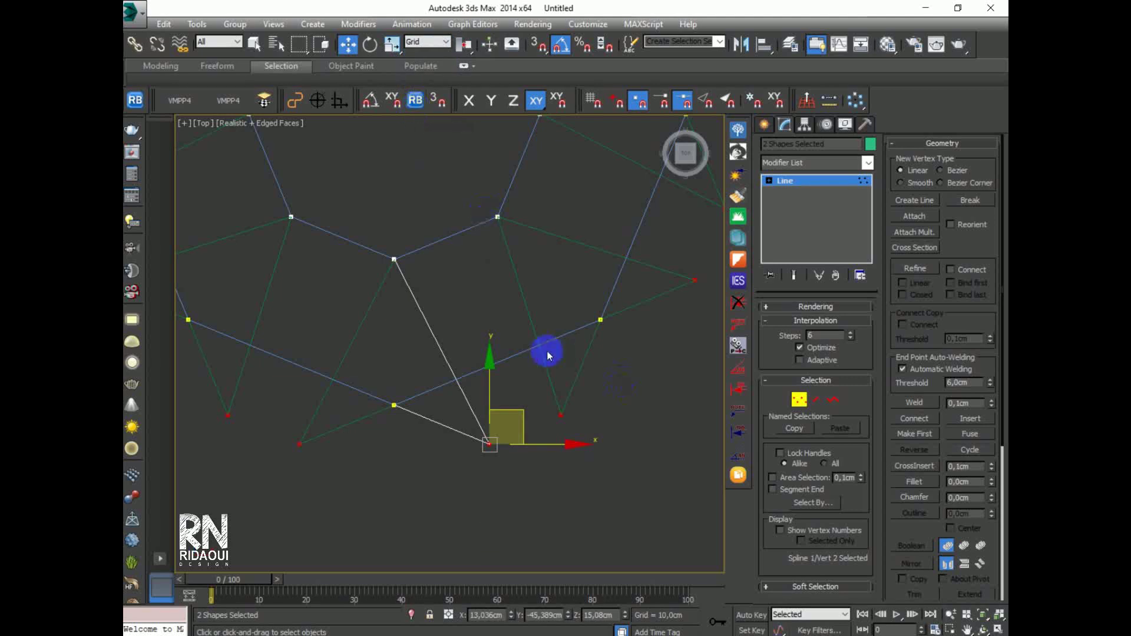
pyautogui.click(445, 42)
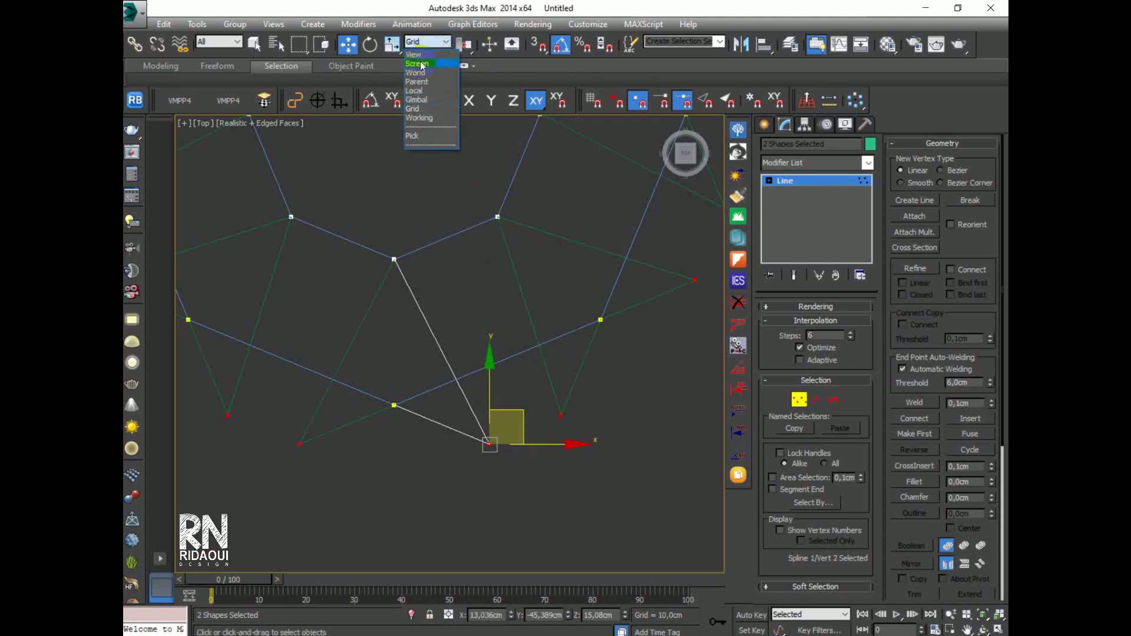
pyautogui.click(416, 73)
pyautogui.click(436, 42)
pyautogui.click(418, 63)
pyautogui.click(432, 43)
pyautogui.click(416, 55)
# - Try moving the outer tip vertex freely toward the neighbouring pair's tip, inspect it in perspective, and undo the move
pyautogui.scroll(5, 525, 457)
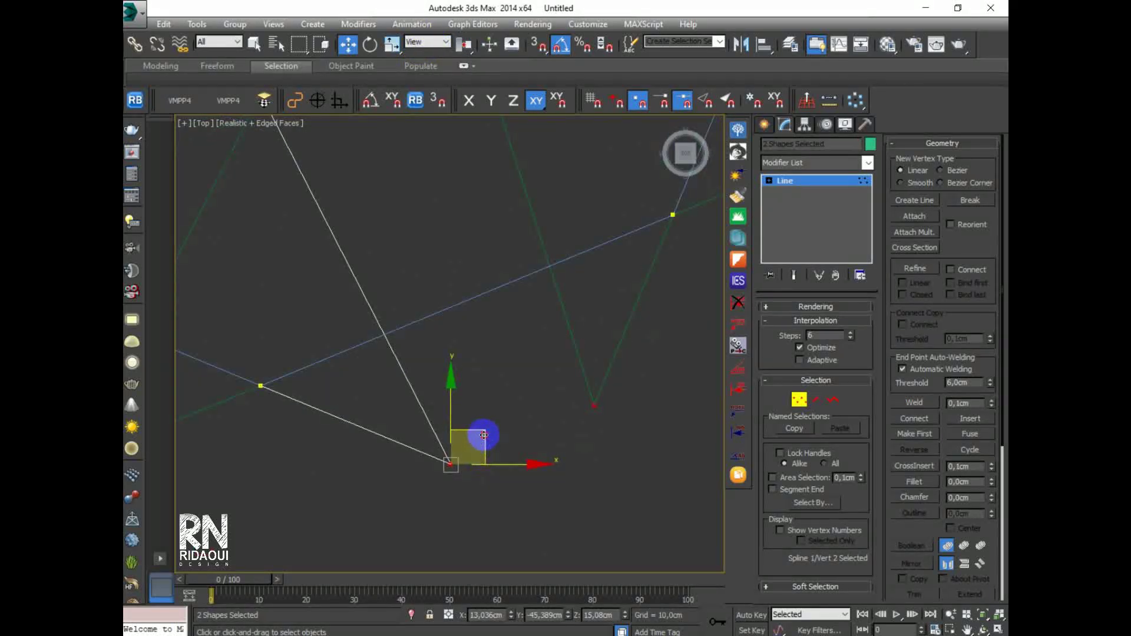
pyautogui.moveTo(484, 435); pyautogui.dragTo(554, 400)
pyautogui.scroll(-5, 606, 432)
pyautogui.moveTo(606, 432); pyautogui.dragTo(560, 483, button='middle')
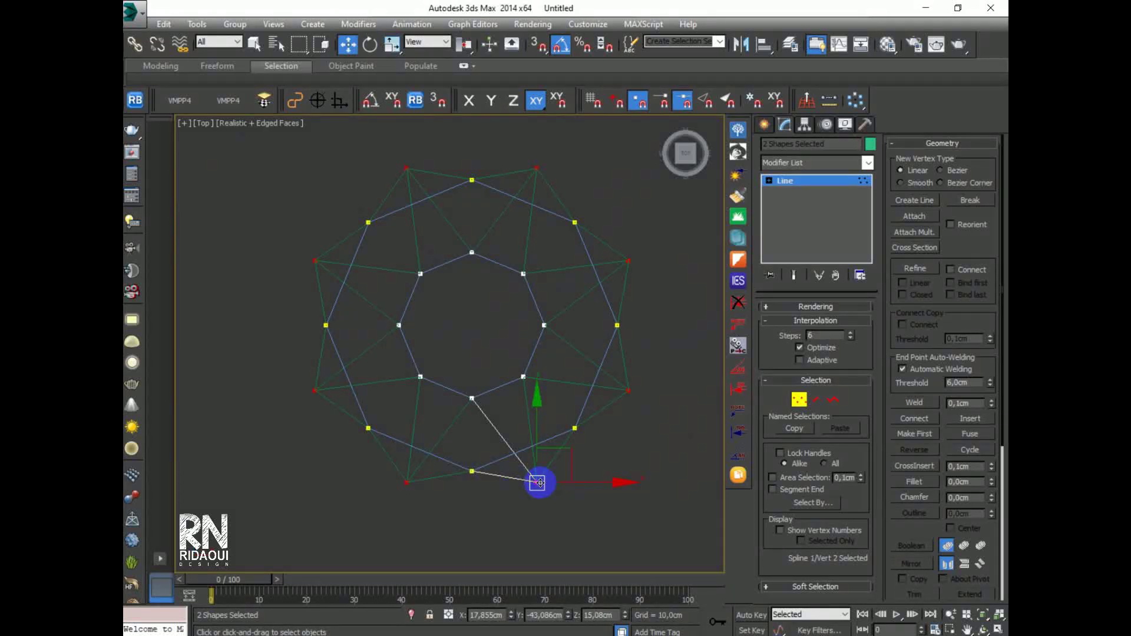
pyautogui.press('p')
pyautogui.scroll(-3, 492, 464)
pyautogui.keyDown('alt'); pyautogui.moveTo(510, 470); pyautogui.dragTo(637, 337, button='middle'); pyautogui.keyUp('alt')
pyautogui.hotkey('ctrl', 'z')
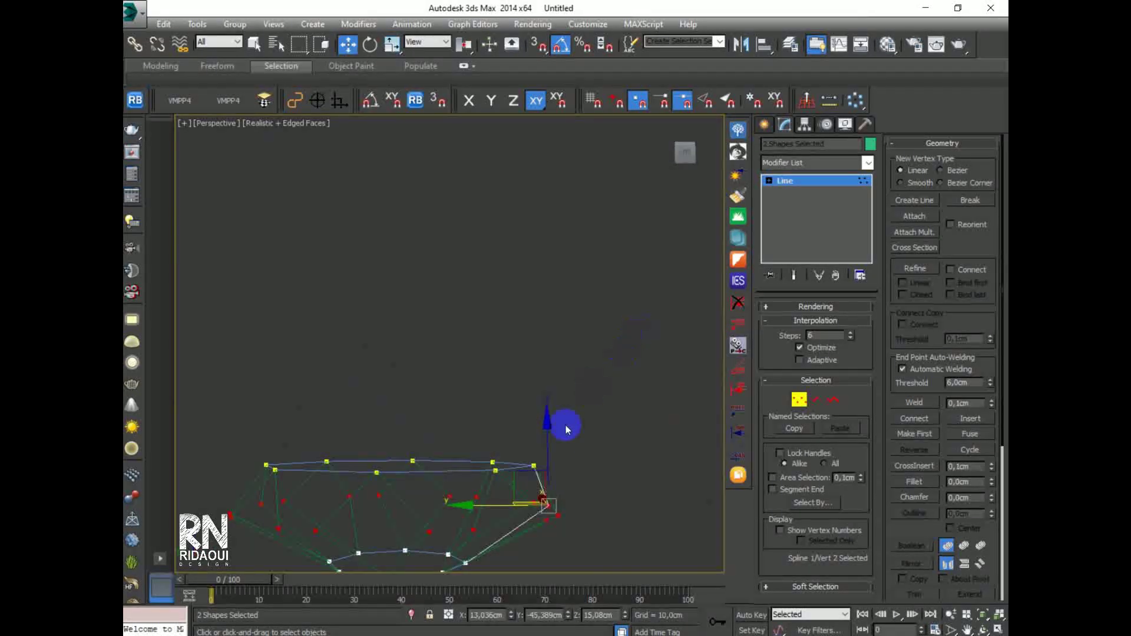
# - In the top view, enable snapping and move the pair's outer tip vertex toward the neighbouring pair's tip
pyautogui.moveTo(551, 455); pyautogui.dragTo(530, 346, button='middle')
pyautogui.press('t')
pyautogui.scroll(2, 487, 378)
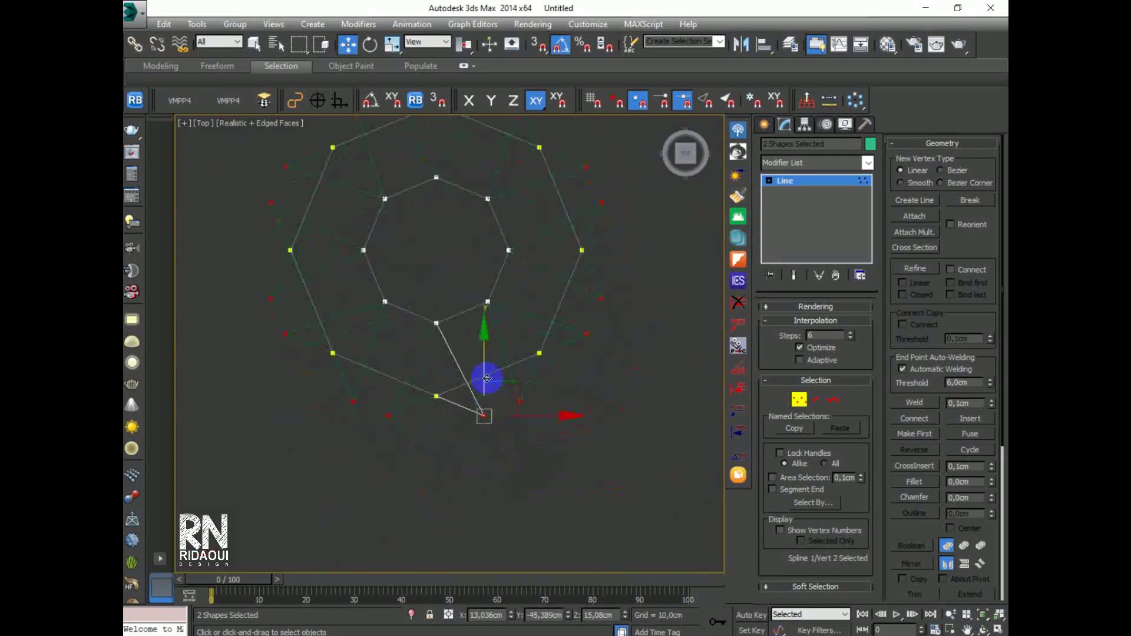
pyautogui.click(540, 51)
pyautogui.scroll(4, 498, 407)
pyautogui.moveTo(477, 404); pyautogui.dragTo(526, 390)
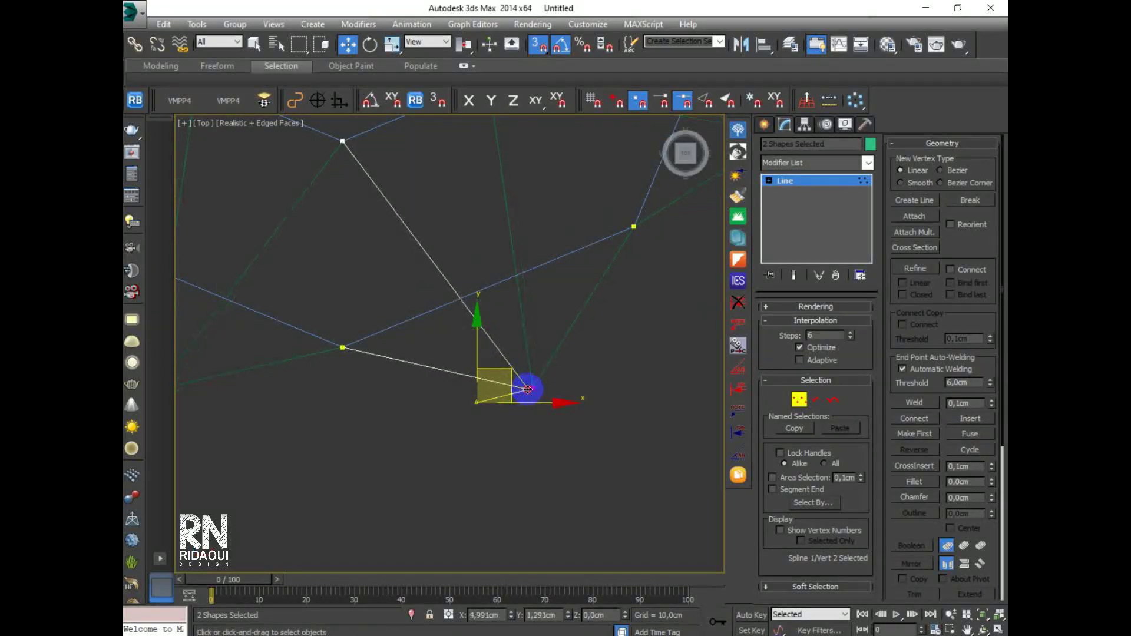
# - Fine-tune the tip vertex to meet the neighbouring pair's tip, at about X 18.25 cm and Y -44.06 cm
pyautogui.scroll(5, 530, 396)
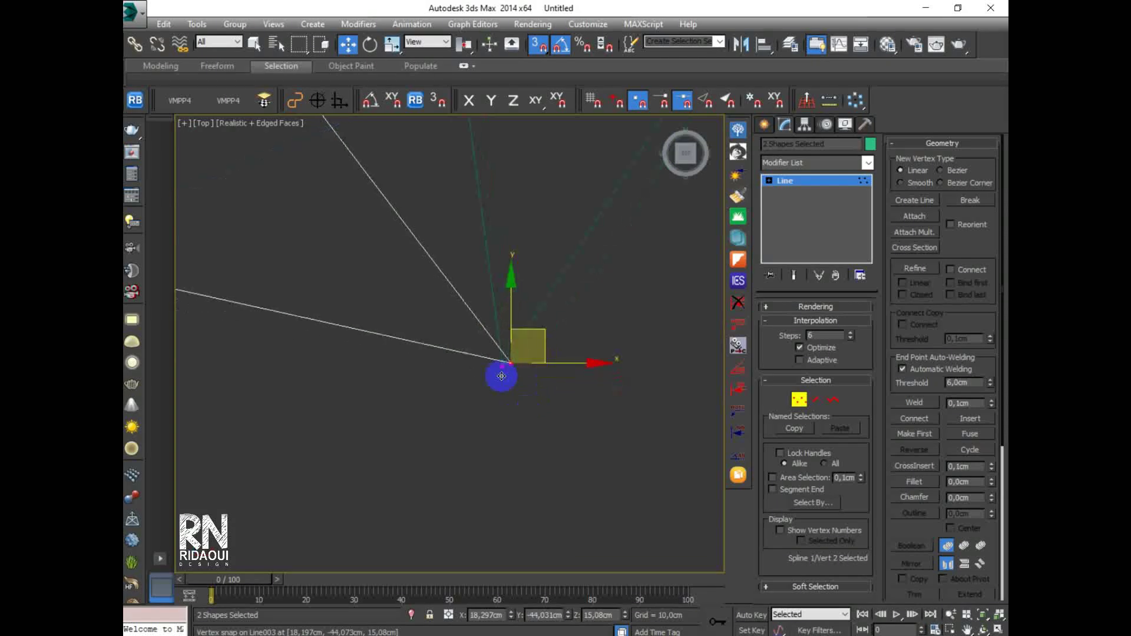
pyautogui.scroll(3, 522, 385)
pyautogui.moveTo(626, 393); pyautogui.dragTo(561, 423)
pyautogui.moveTo(561, 423); pyautogui.dragTo(591, 434, button='middle')
pyautogui.scroll(-5, 591, 435)
pyautogui.scroll(3, 536, 458)
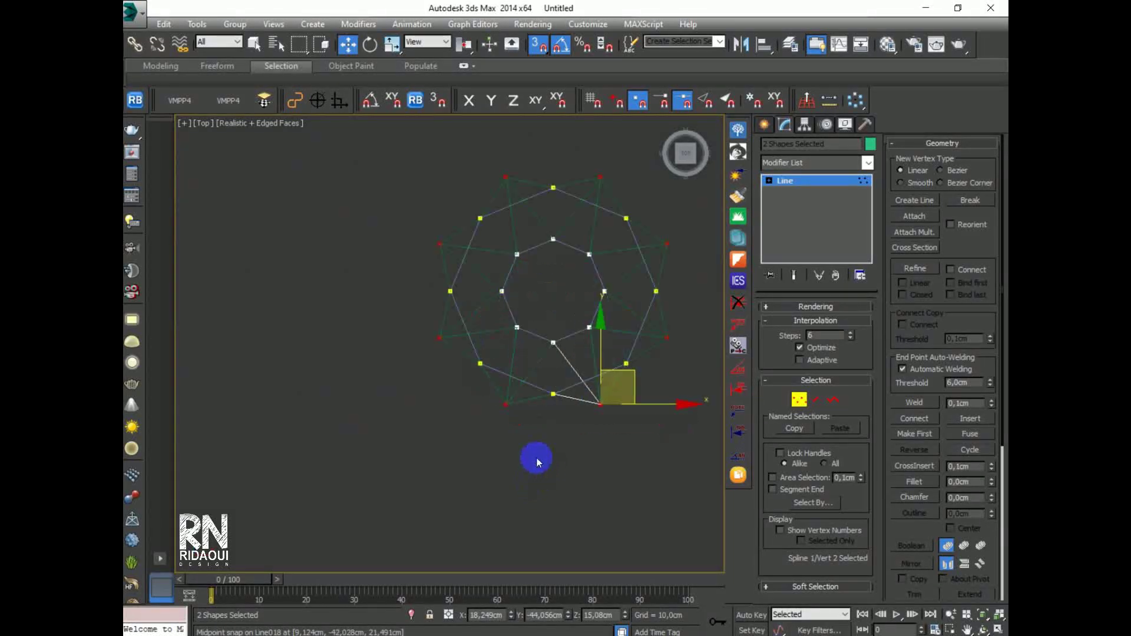
# - Leave vertex editing, deselect the lines, inspect the frame in perspective, and bring up the table's reference photo in the Picasa photo viewer
pyautogui.keyDown('alt'); pyautogui.moveTo(537, 463); pyautogui.dragTo(536, 366, button='middle'); pyautogui.keyUp('alt')
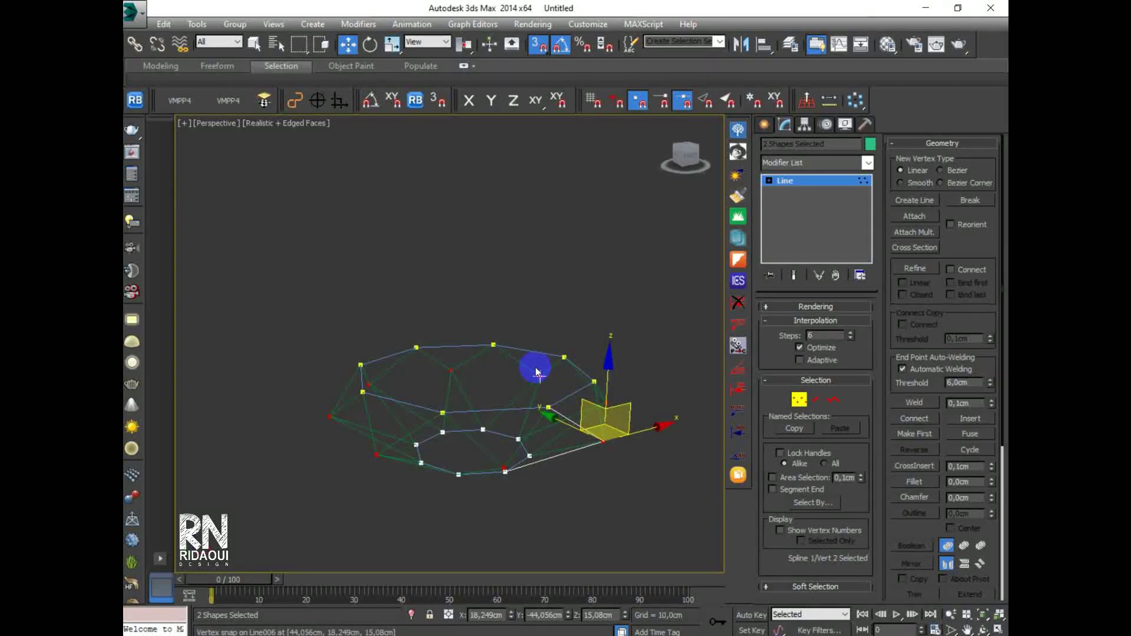
pyautogui.click(768, 125)
pyautogui.click(614, 243)
pyautogui.keyDown('alt'); pyautogui.moveTo(469, 443); pyautogui.dragTo(532, 436, button='middle'); pyautogui.keyUp('alt')
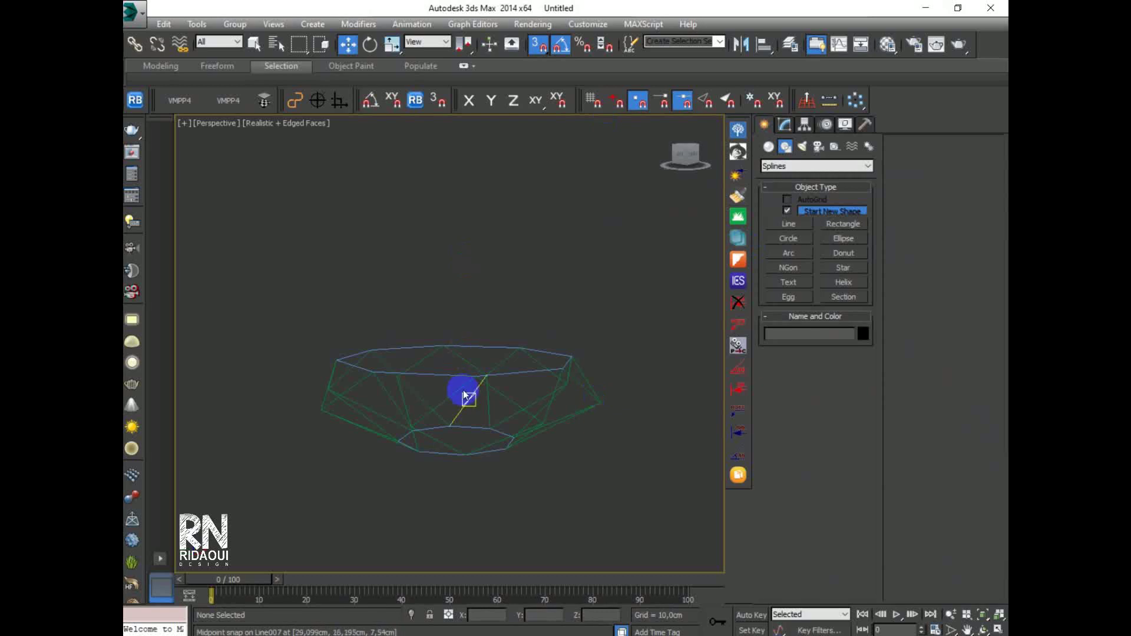
pyautogui.click(489, 635)
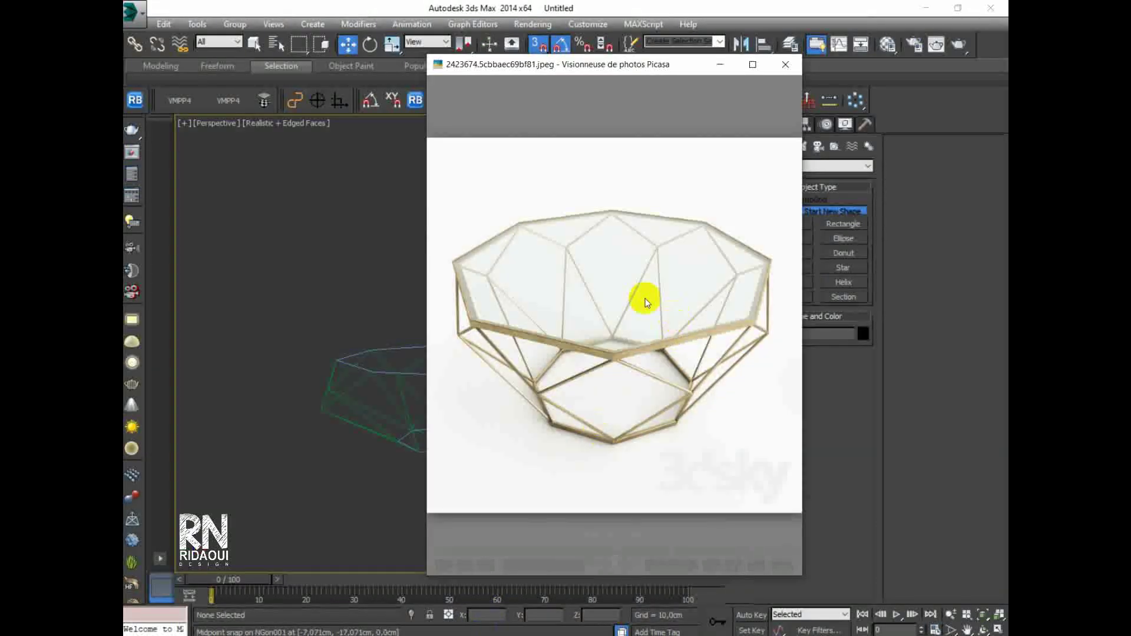